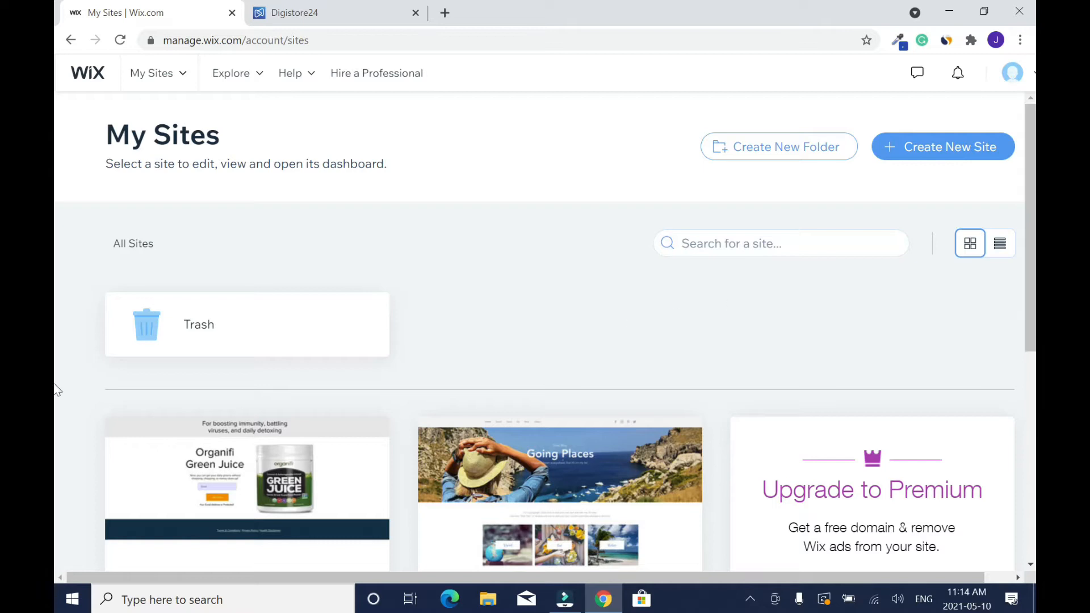
- Create a new site of the kind Other and choose to build it with the editor from a template
click(926, 154)
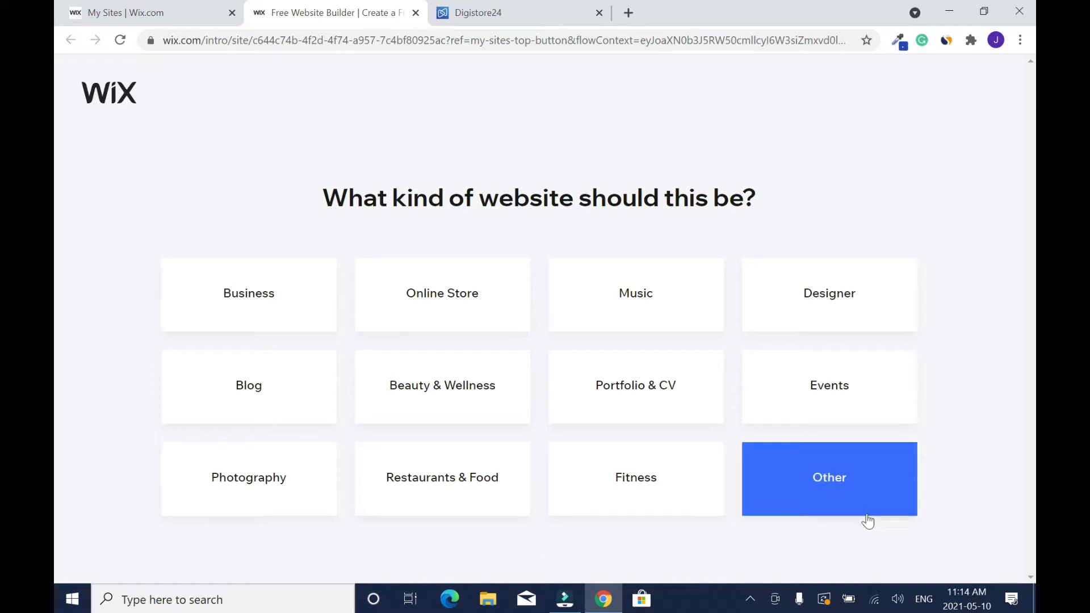
click(853, 489)
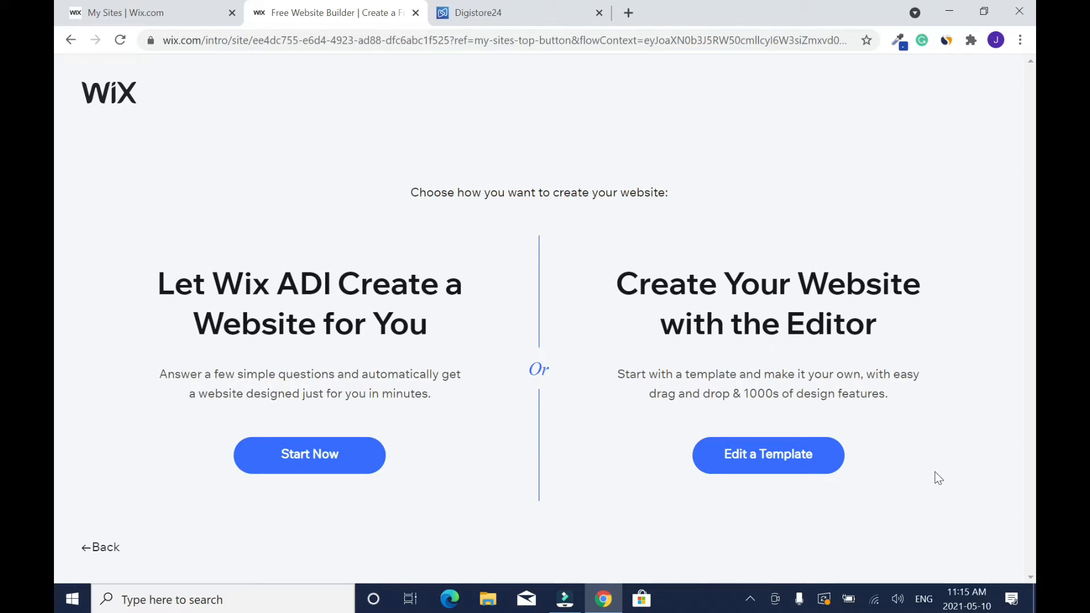
click(776, 461)
- Browse the website templates, go to the second page of results and preview a blog template
scroll(54, 176, down, 6)
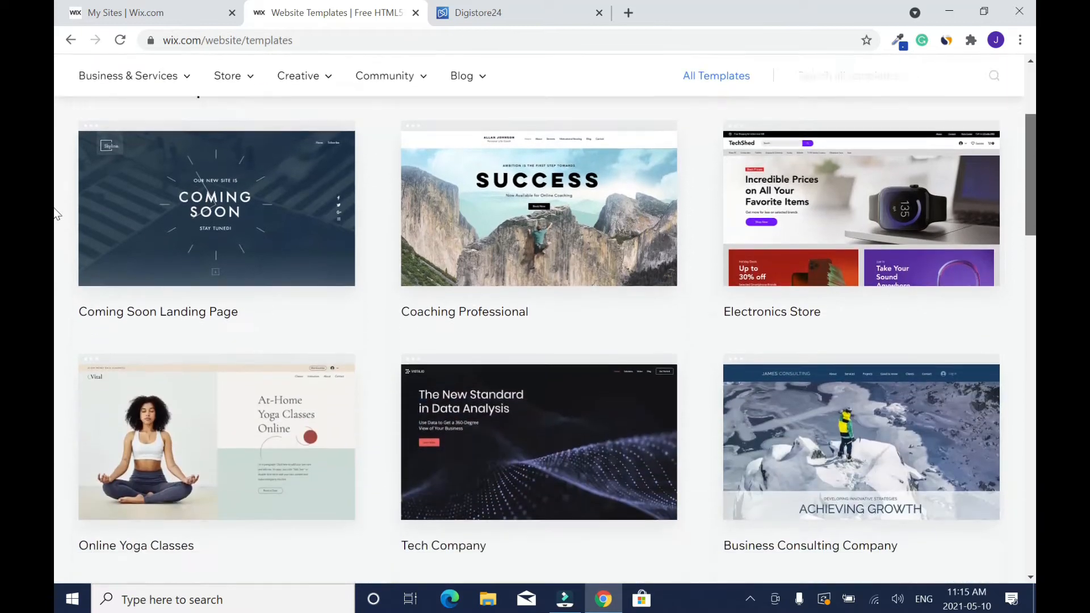
drag(1034, 233, 1032, 367)
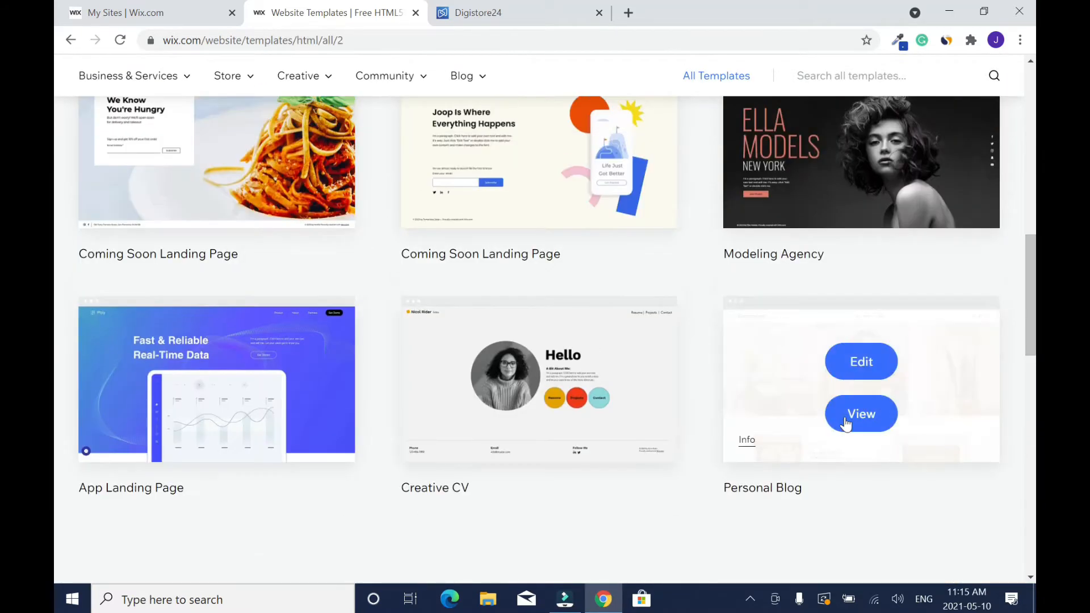
click(845, 419)
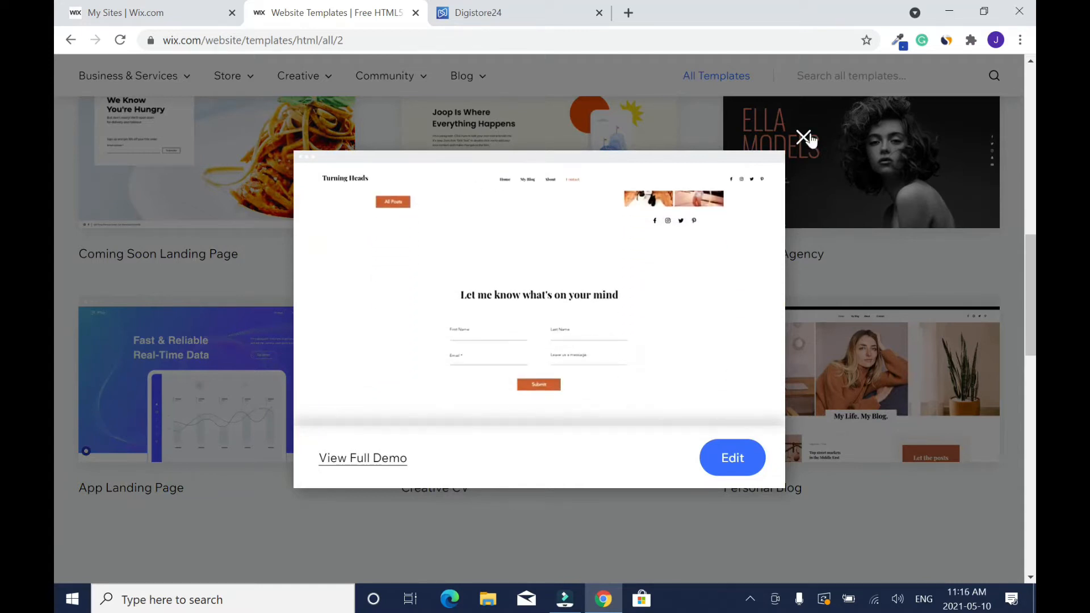
click(804, 137)
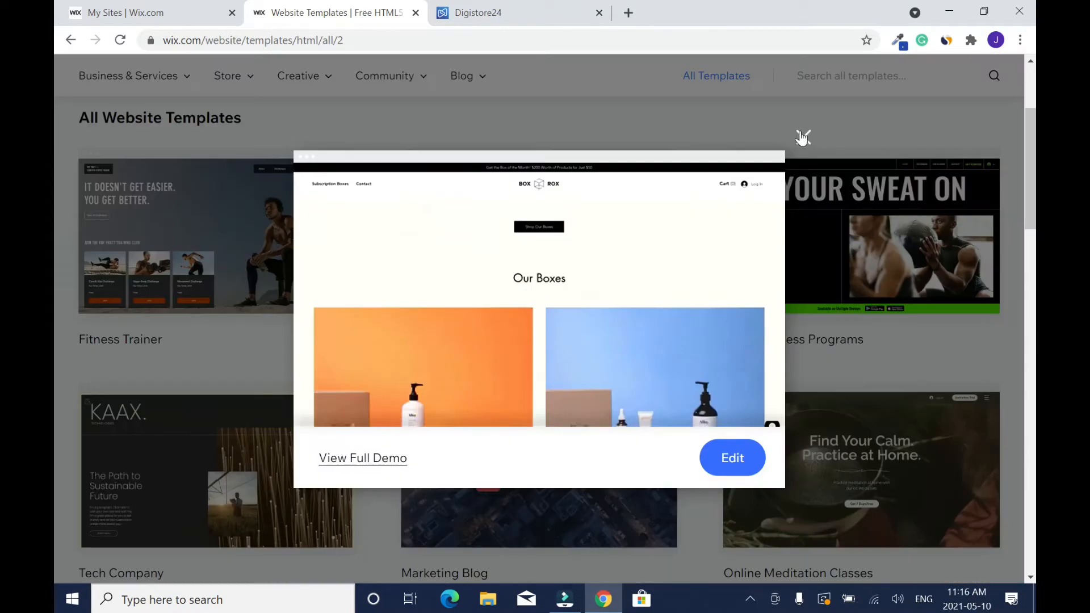
click(800, 135)
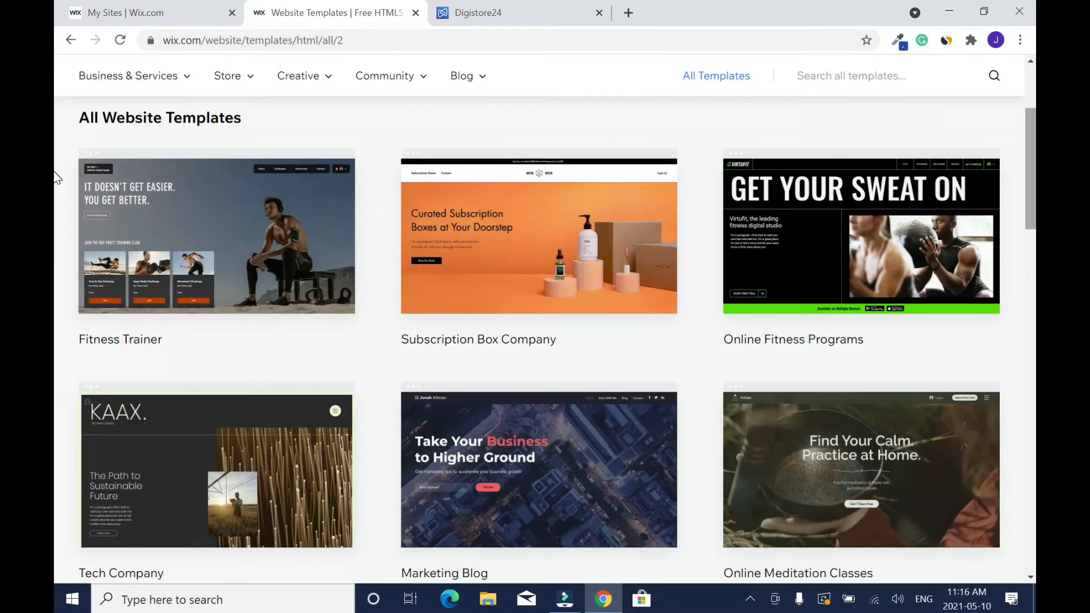
scroll(57, 111, up, 3)
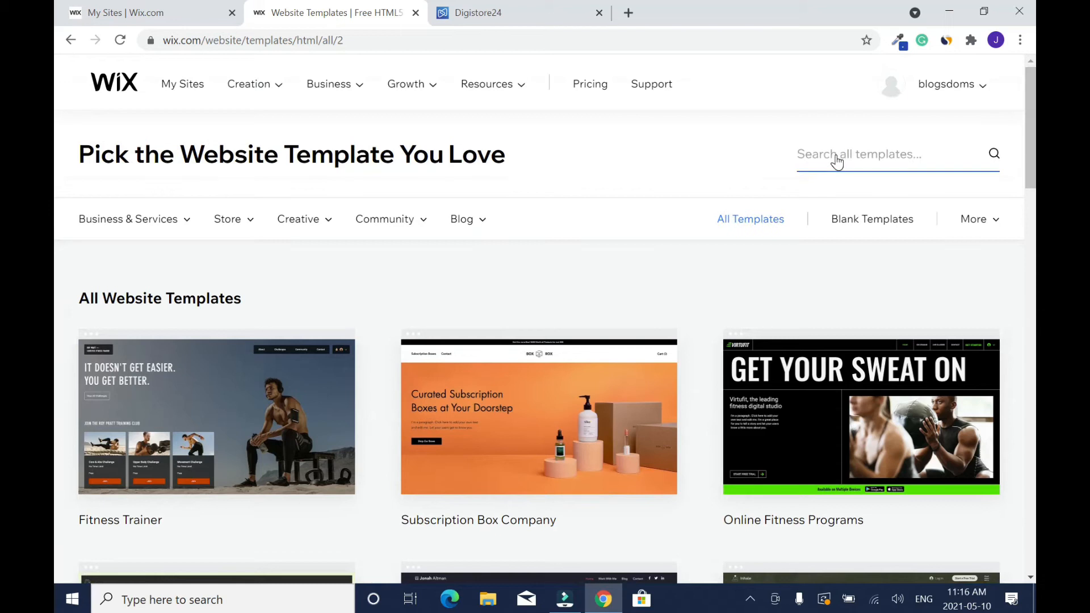
- Search the templates for "blank" and open the Start from Scratch template for editing
click(854, 164)
text(blank)
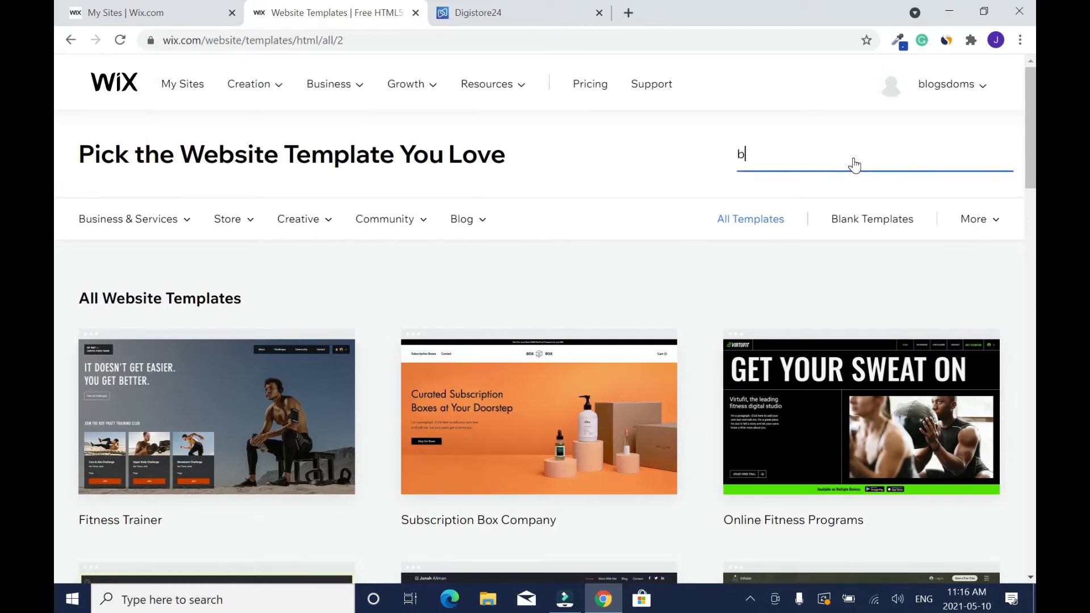
key(Return)
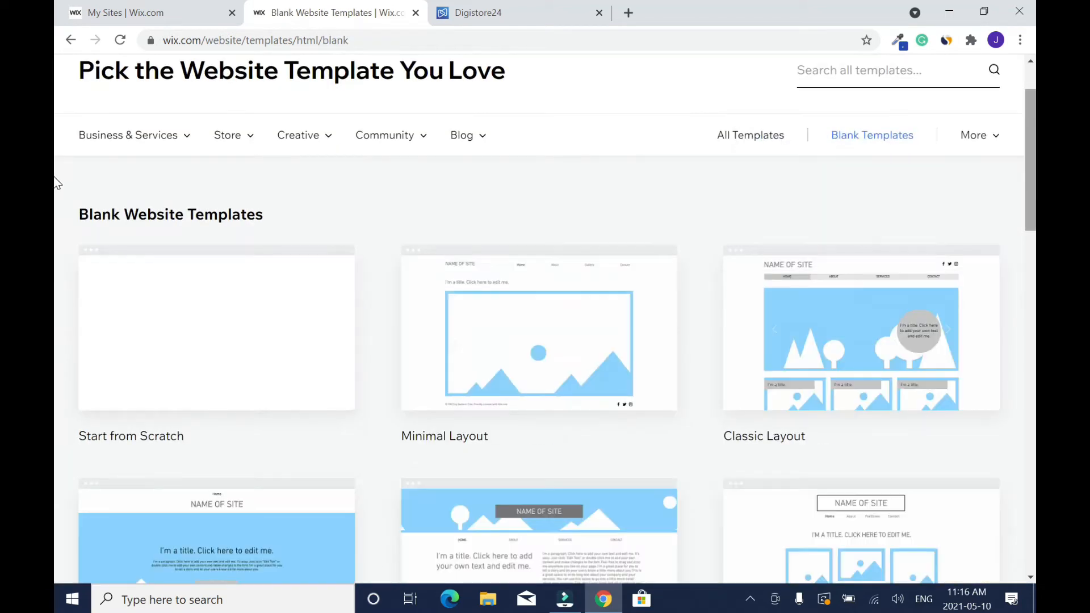
scroll(58, 236, down, 10)
scroll(57, 314, up, 10)
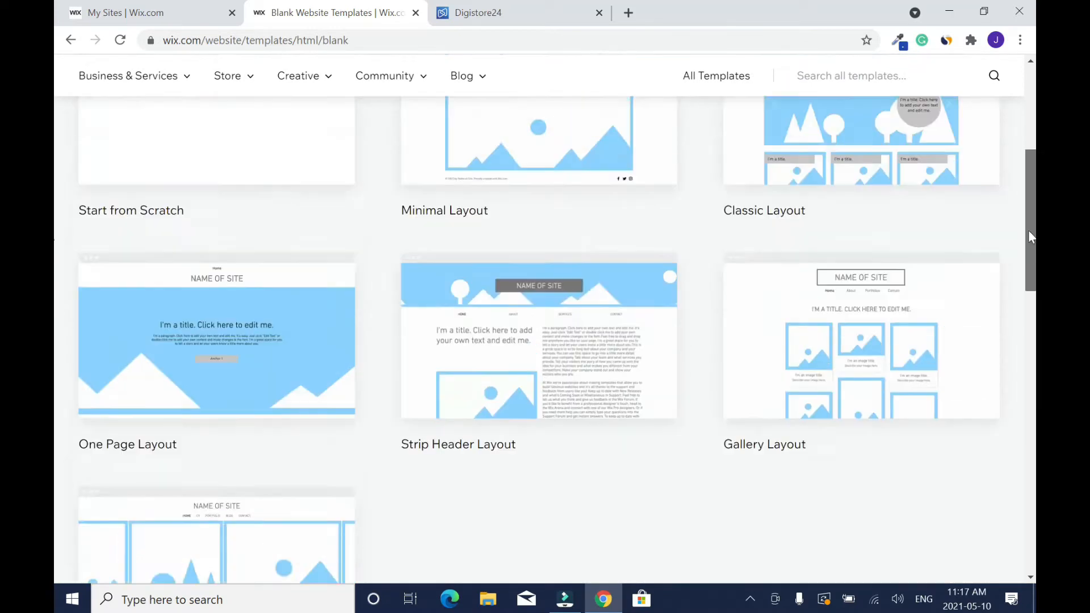
mouse_move(248, 365)
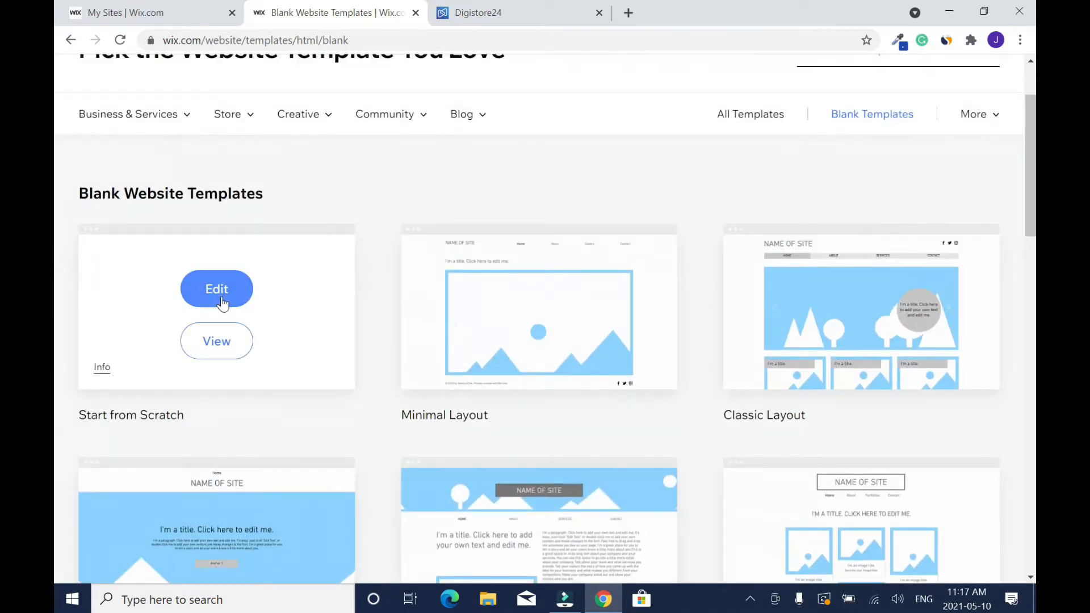
click(222, 298)
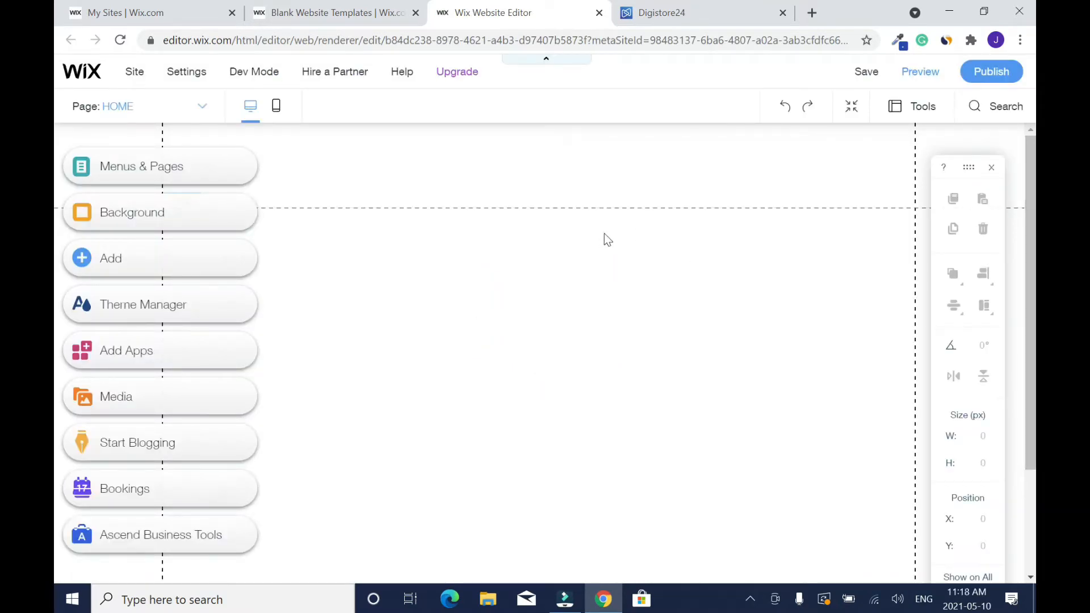
- Shrink the header to about 6 px high and extend the page so the footer starts at about Y 590
click(626, 187)
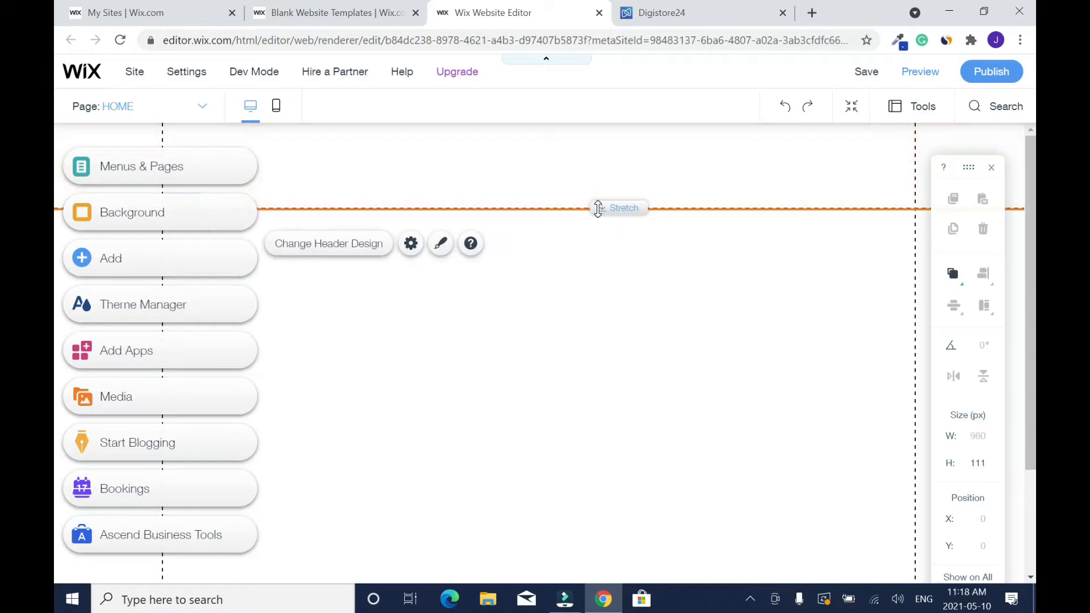
drag(598, 207, 592, 126)
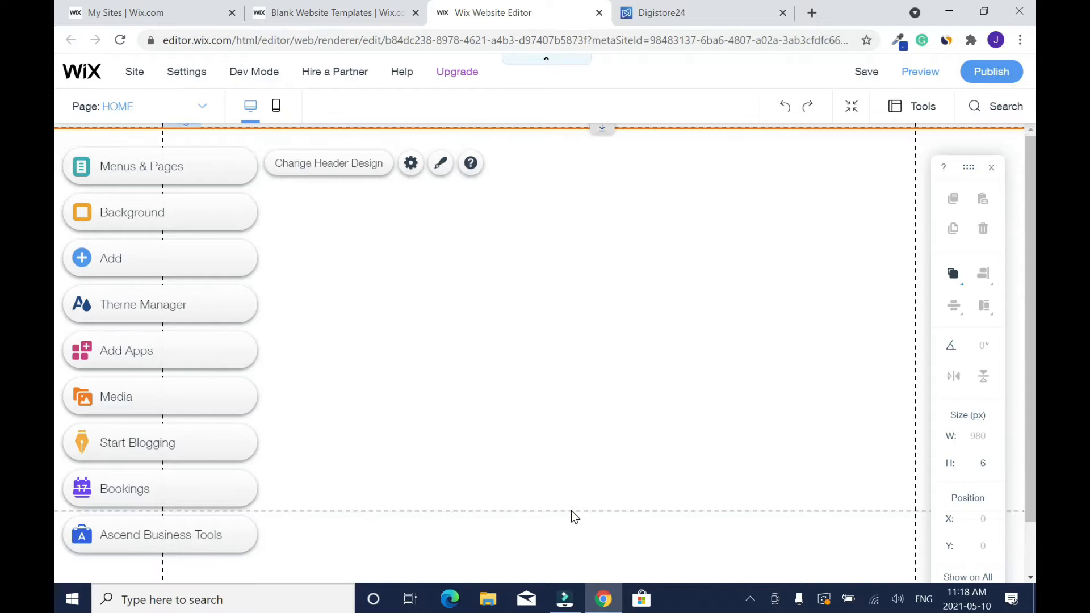
click(573, 525)
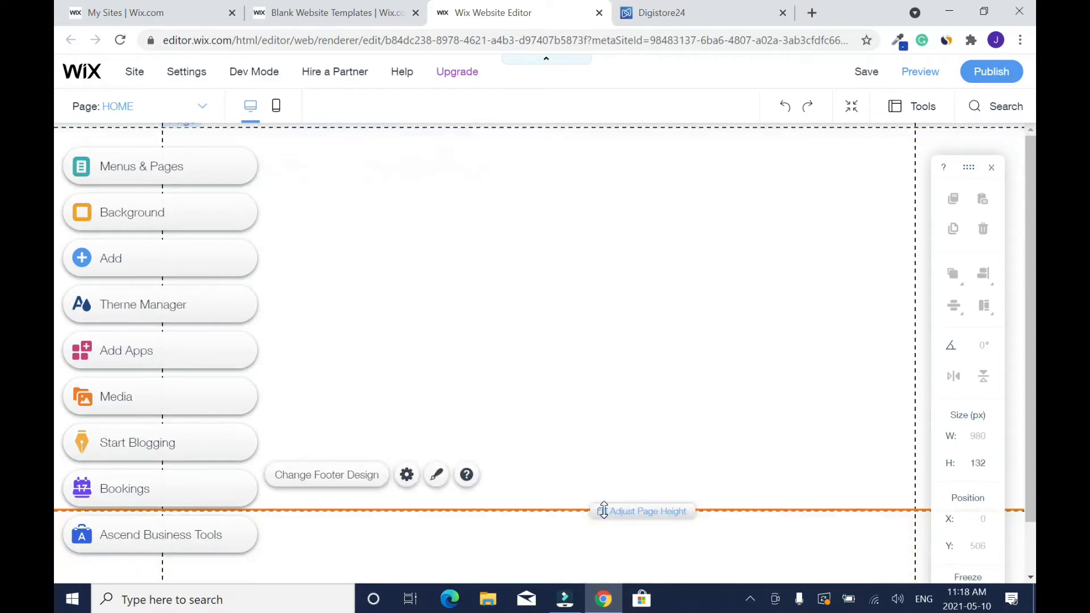
drag(603, 511, 602, 574)
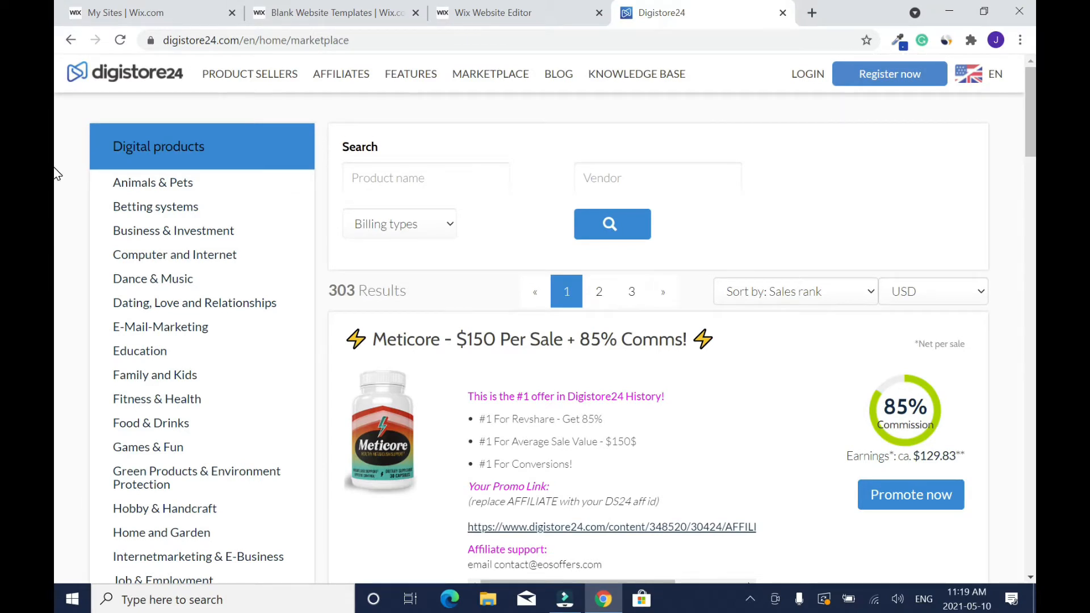
- Switch to the Digistore24 marketplace and review the details of the Meticore offer
click(244, 179)
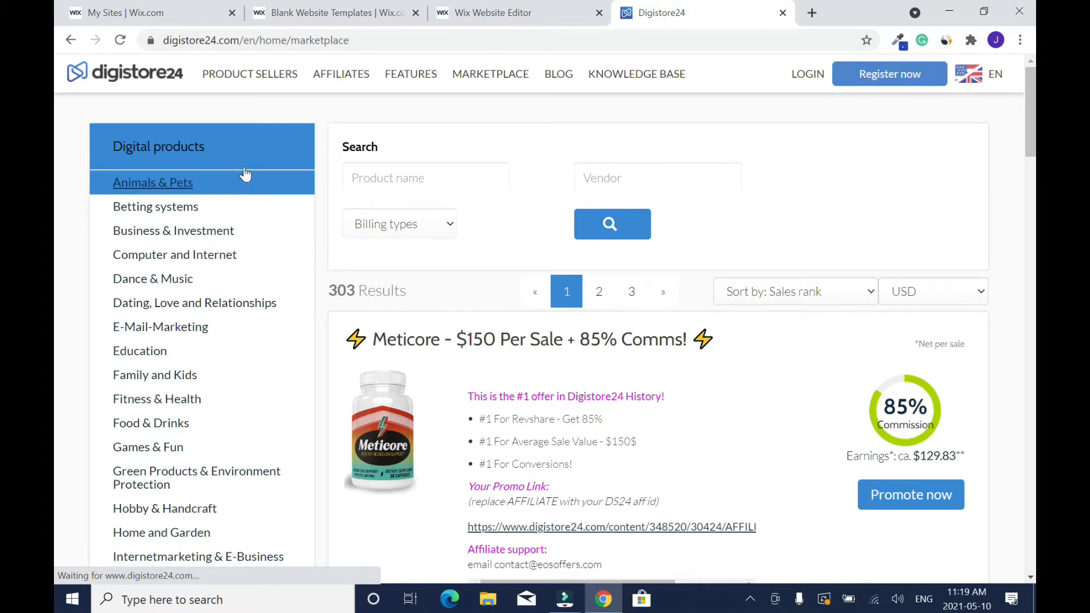
scroll(54, 135, down, 1)
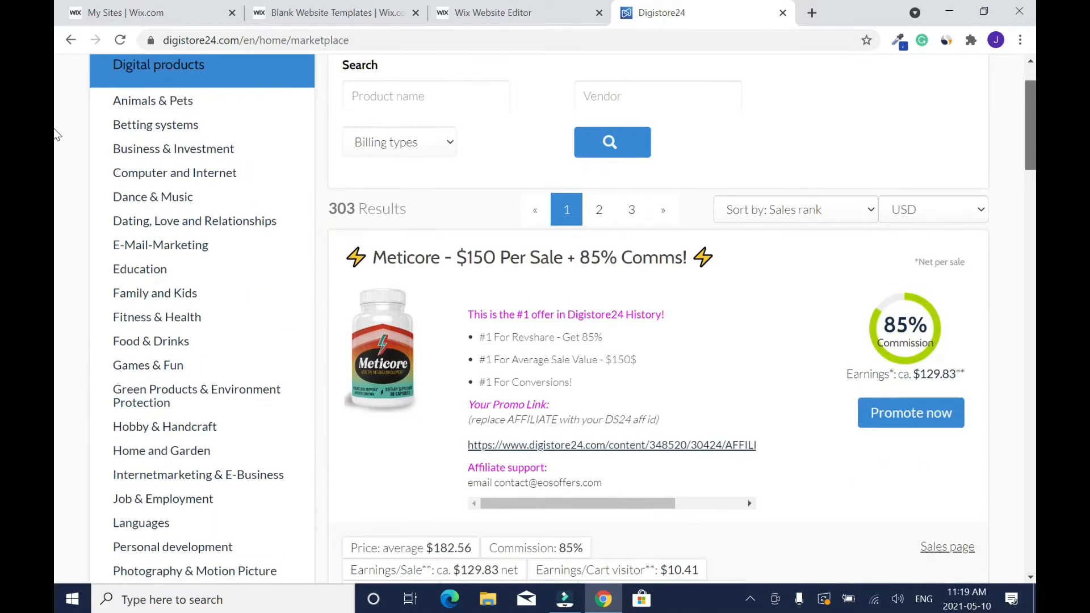
scroll(56, 134, down, 1)
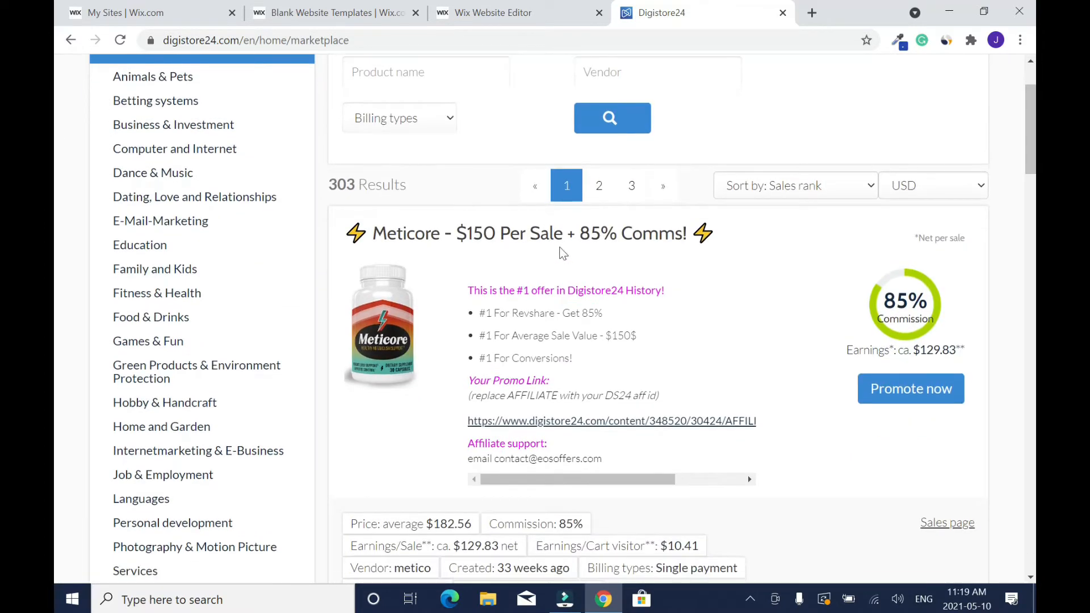
scroll(54, 127, down, 1)
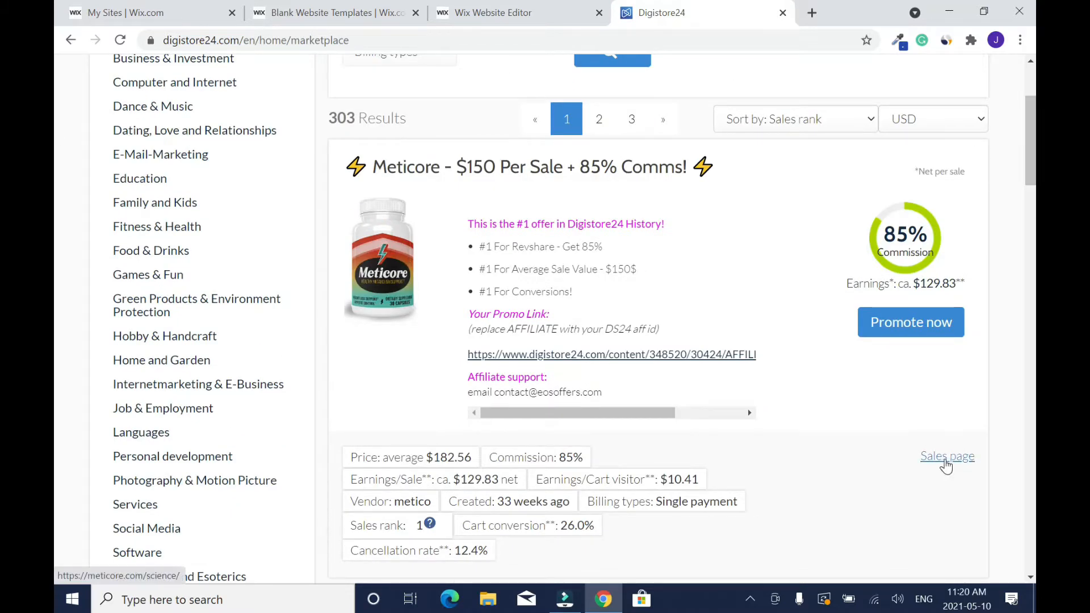
- Open the Meticore offer's sales page in a new tab and look through it down to the footer
right_click(945, 461)
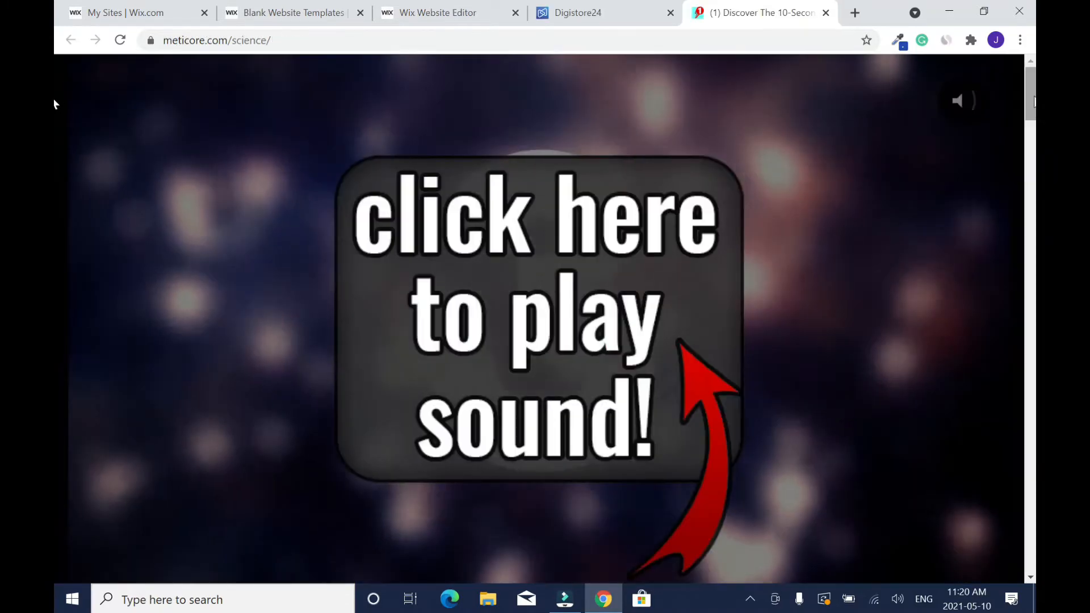
scroll(55, 147, down, 15)
drag(1034, 200, 1033, 564)
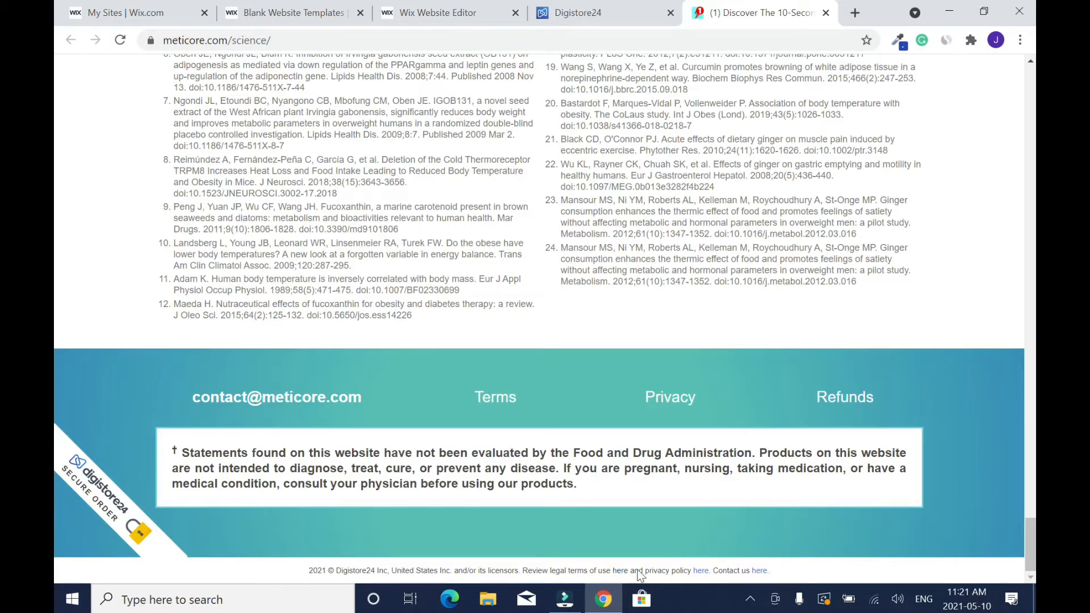
drag(1030, 529, 1030, 62)
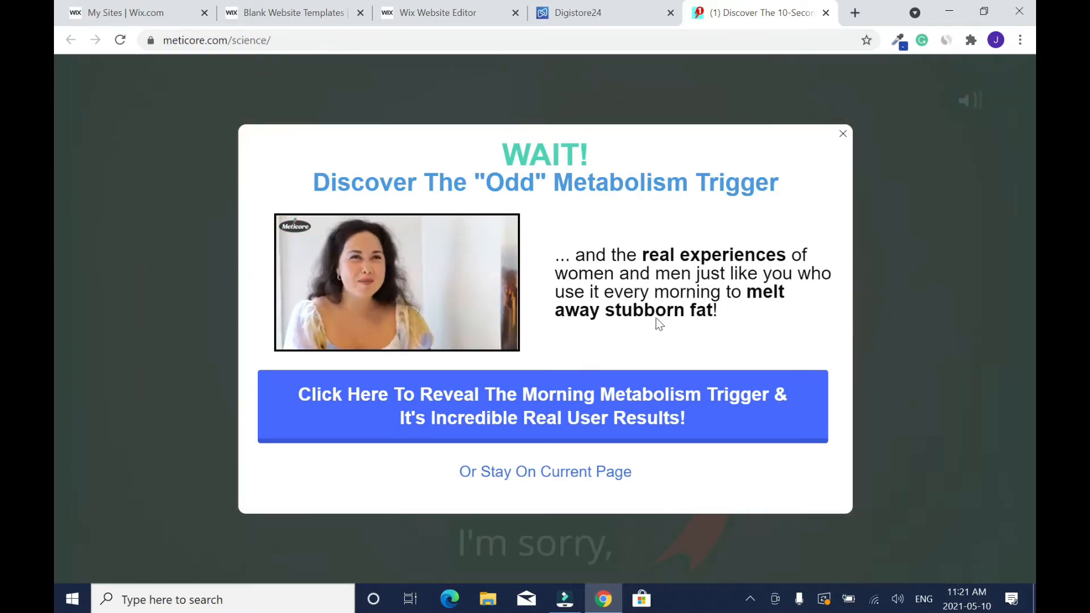
- Return to Digistore24 and save the Meticore bottle image to the Downloads folder as "Meticore image"
click(577, 21)
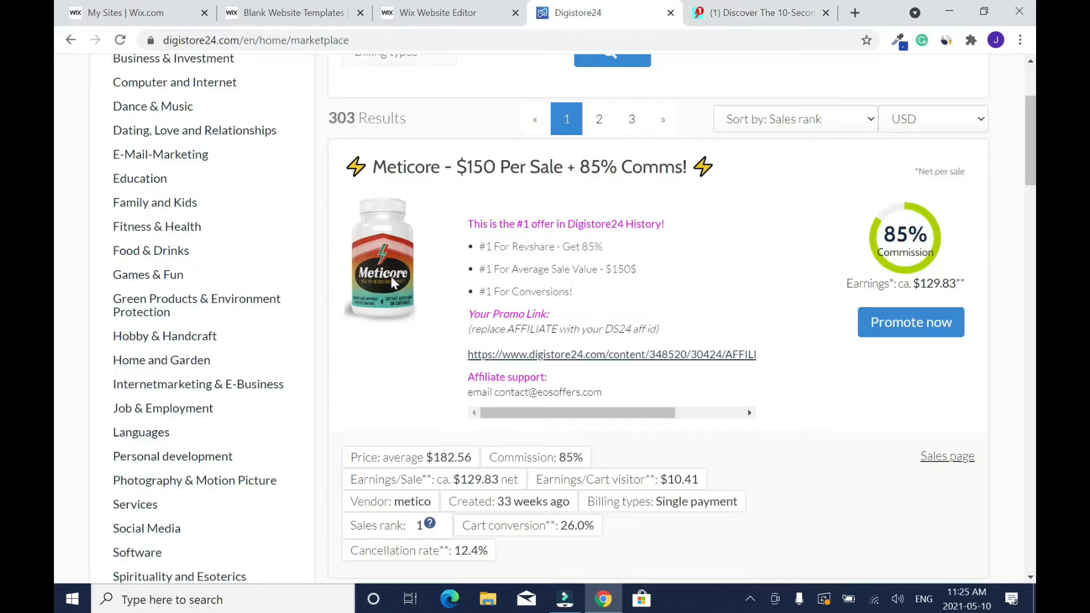
right_click(391, 276)
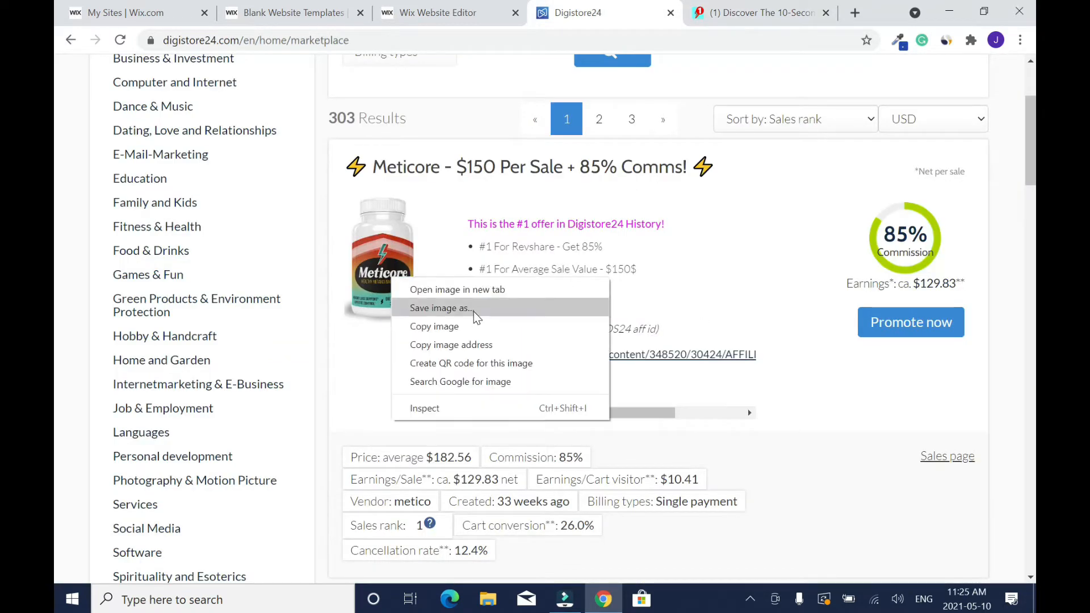
click(473, 311)
drag(494, 253, 451, 78)
text(Meticore image)
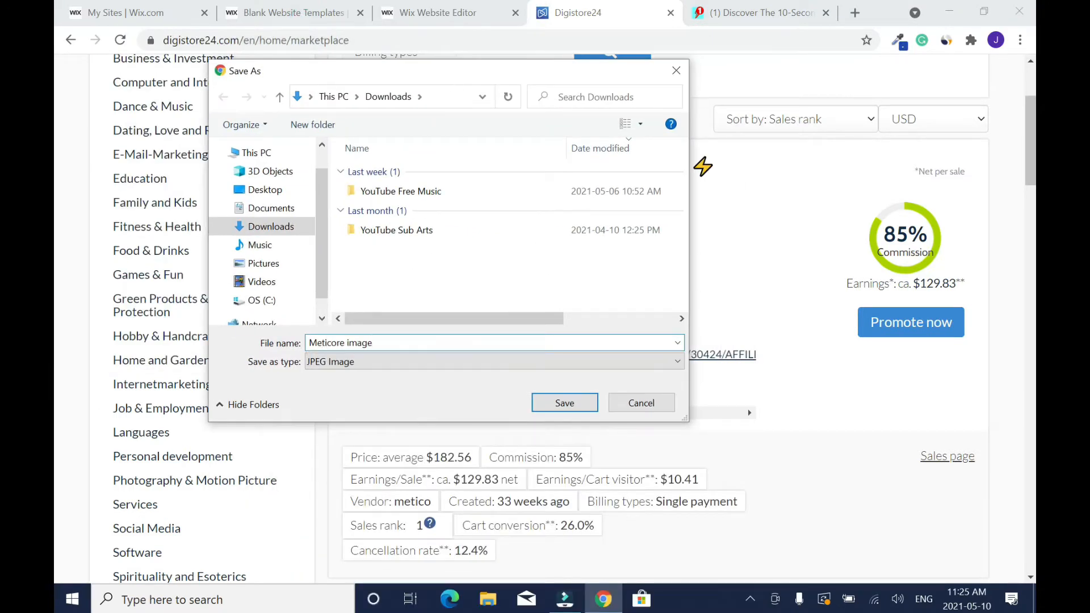
click(579, 402)
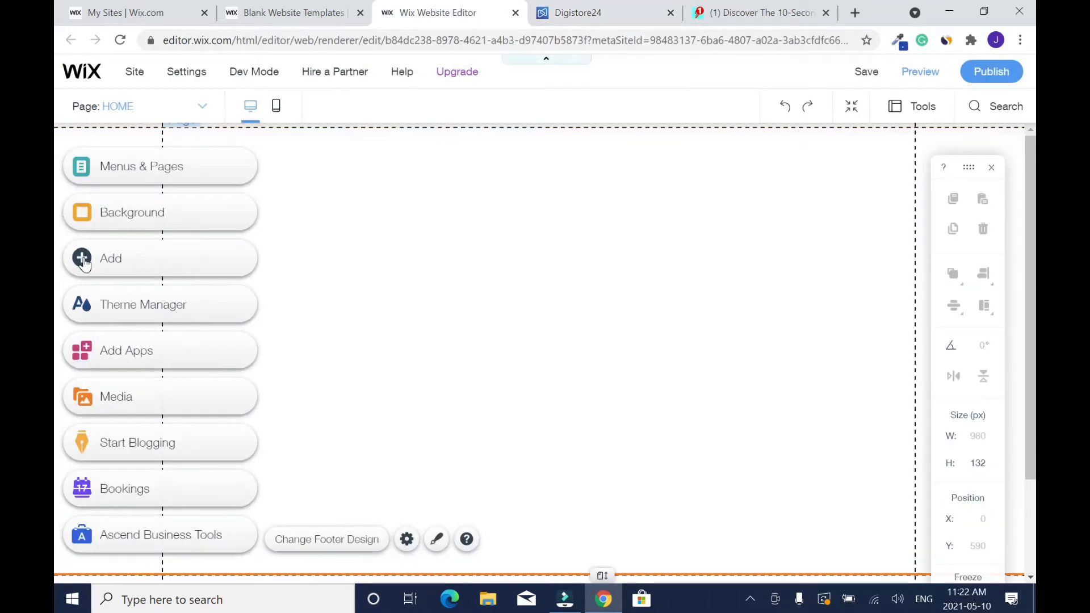
- Switch to the Wix Editor and upload the downloaded Meticore image.jpg to the site files as an image
click(84, 262)
mouse_move(149, 209)
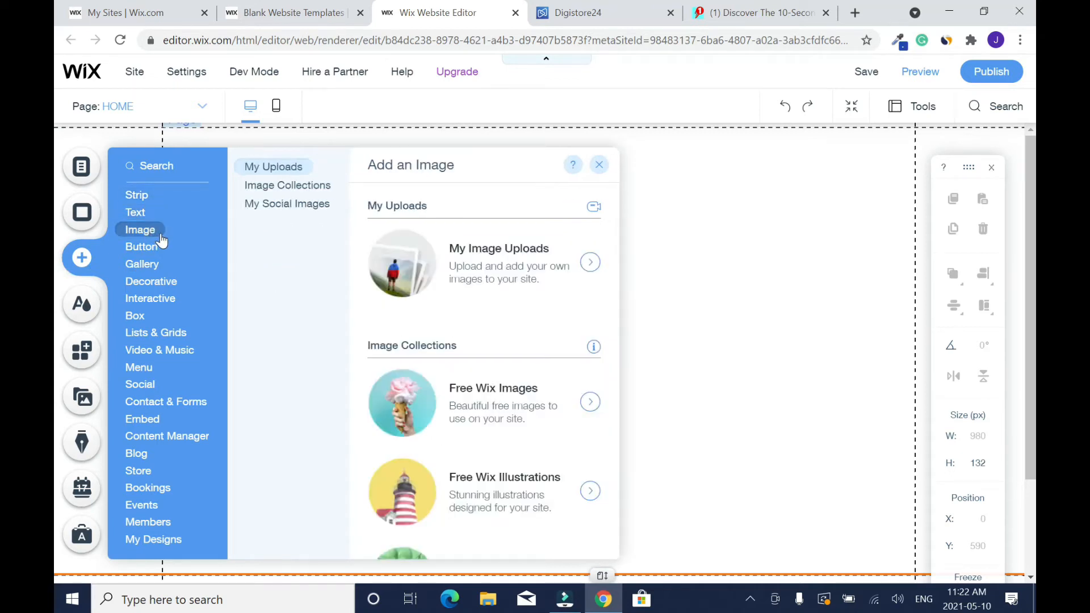
mouse_move(159, 250)
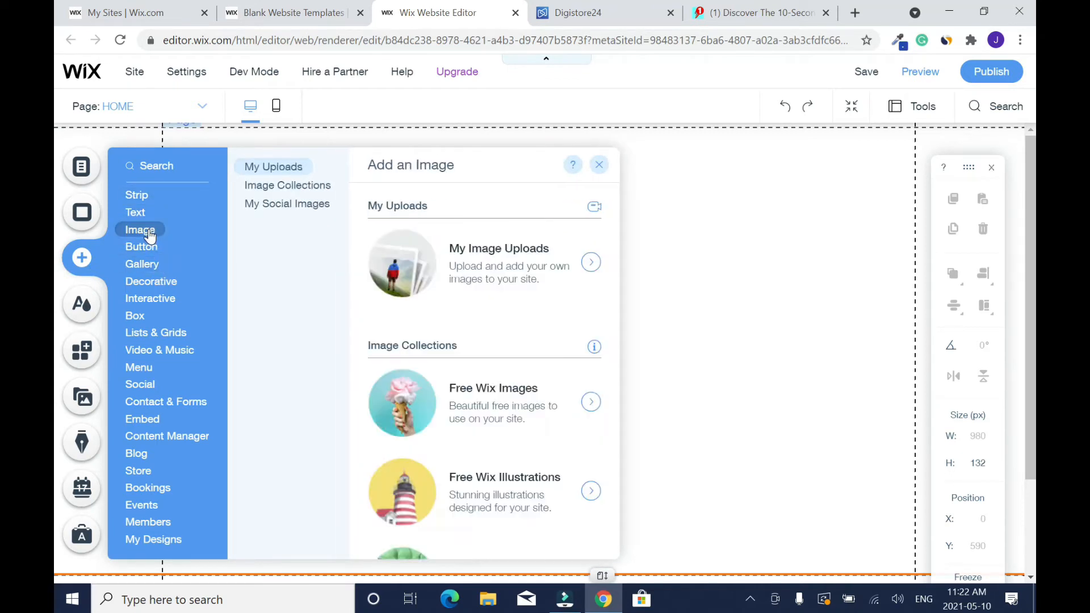
click(594, 267)
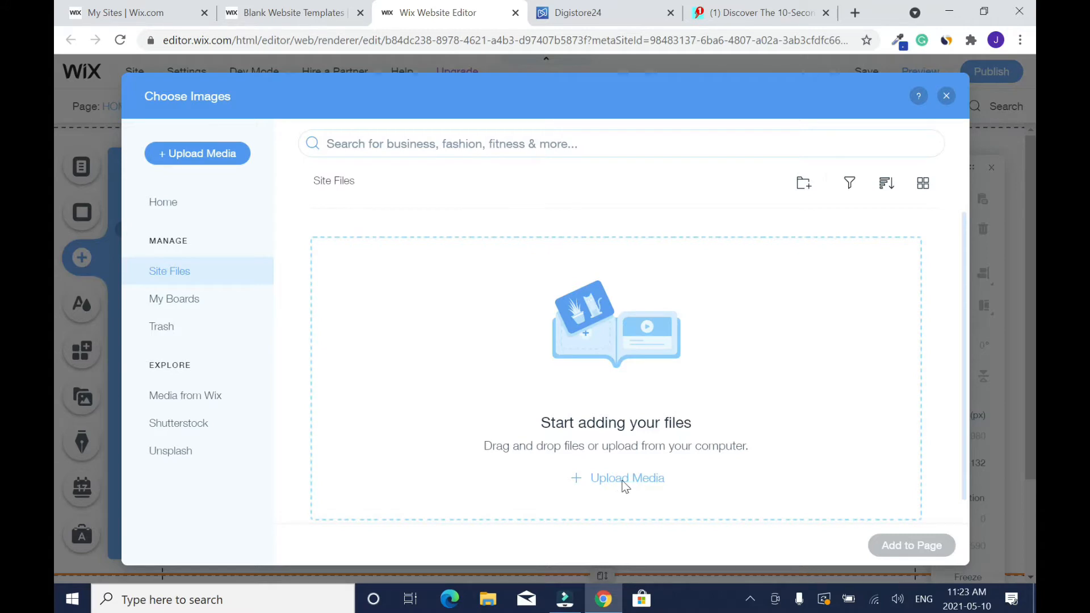
click(622, 479)
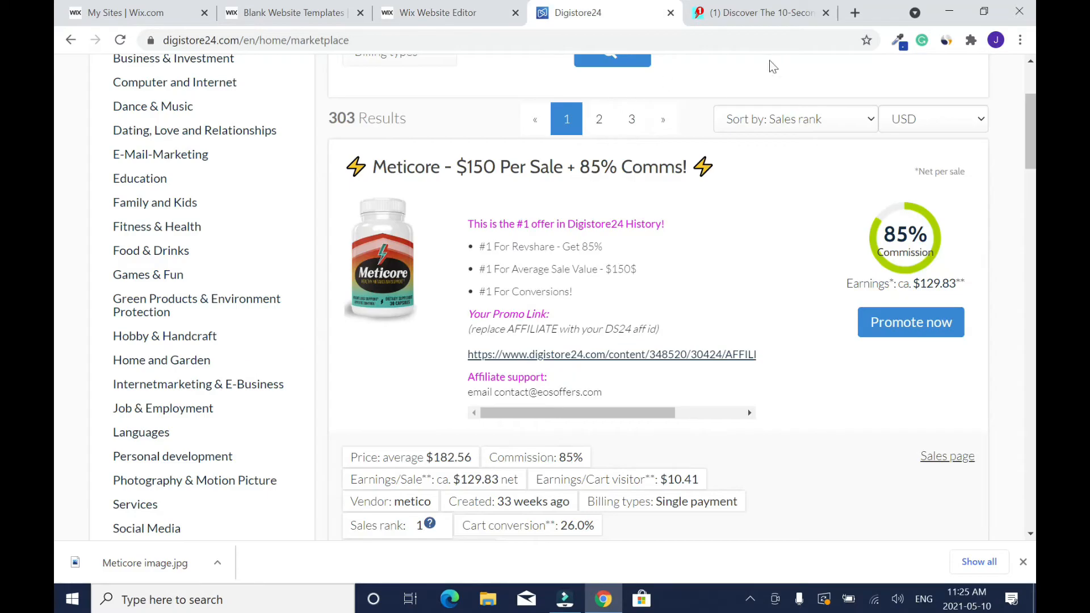
click(443, 5)
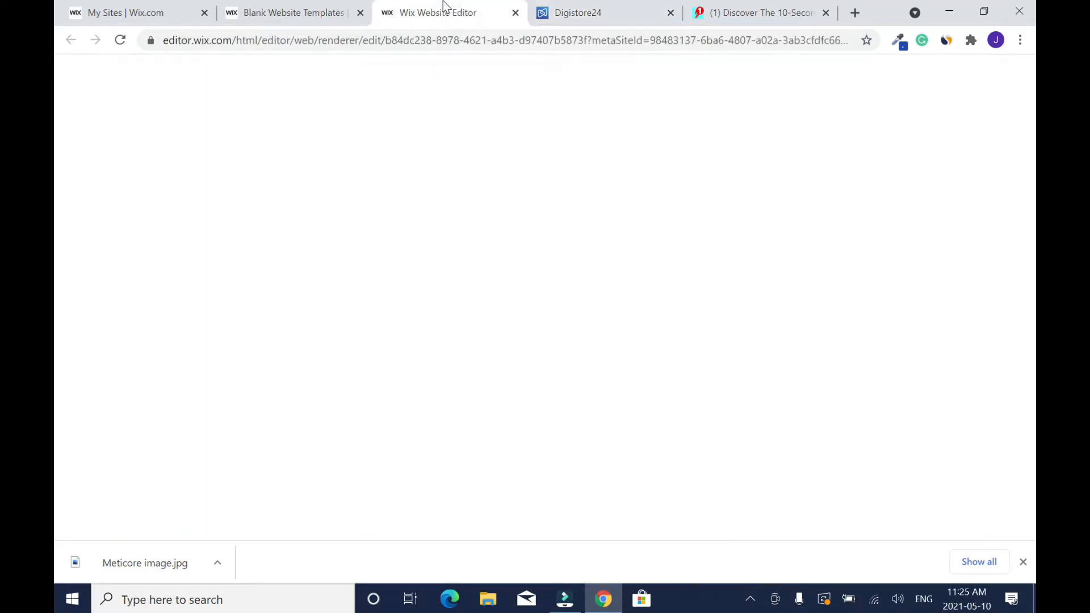
drag(117, 568, 603, 339)
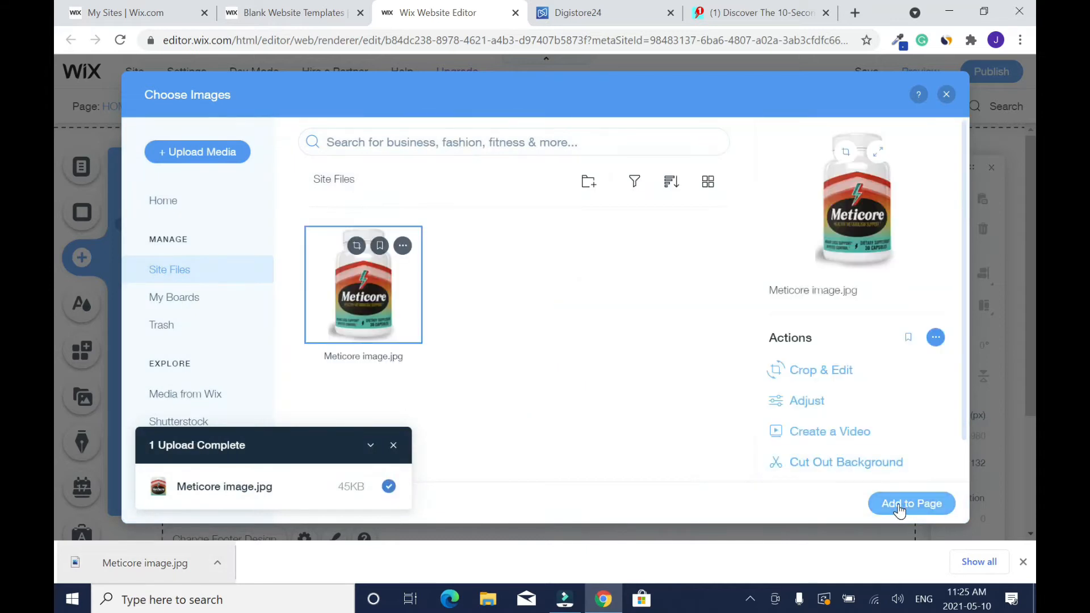
- Add the uploaded Meticore image to the page and place it in the page's left half
click(899, 509)
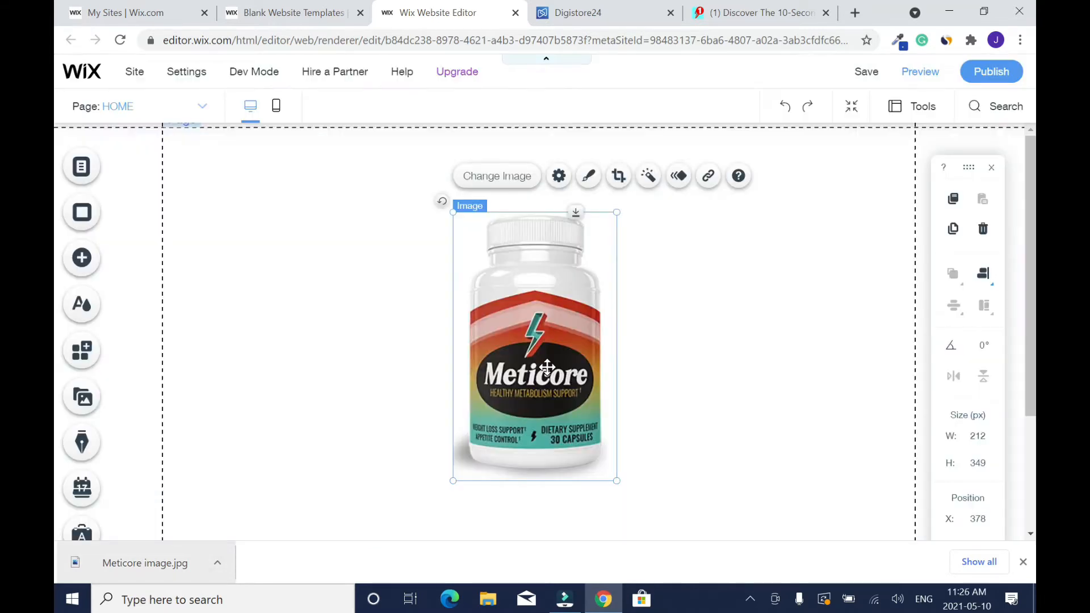
drag(546, 367, 361, 397)
click(719, 356)
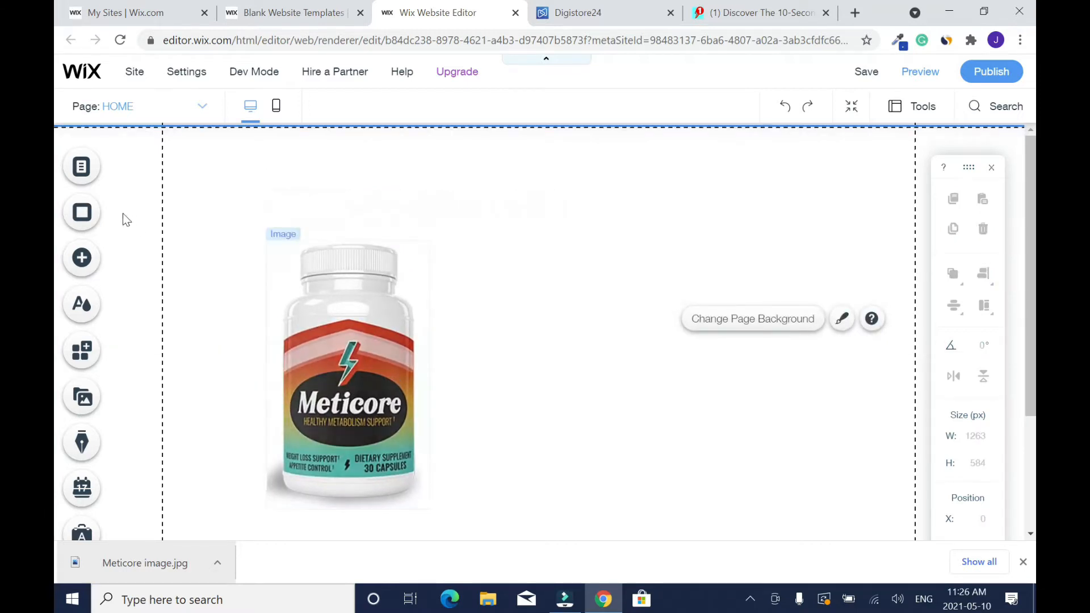
- Add a Heading 1 text element at the top of the page and centre it horizontally
click(85, 260)
mouse_move(144, 211)
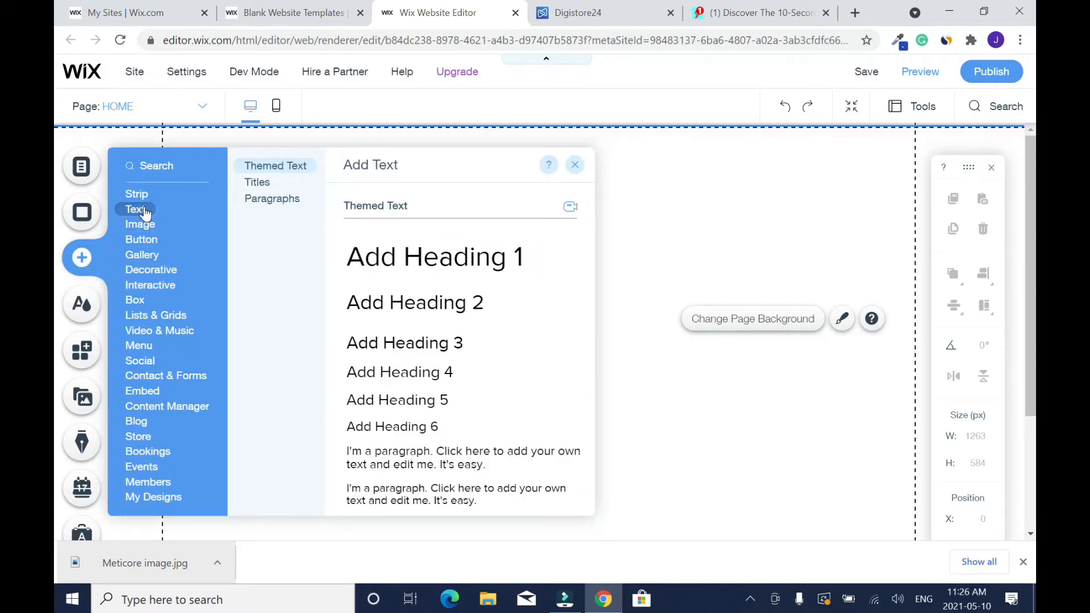
drag(380, 264, 689, 250)
drag(783, 253, 568, 177)
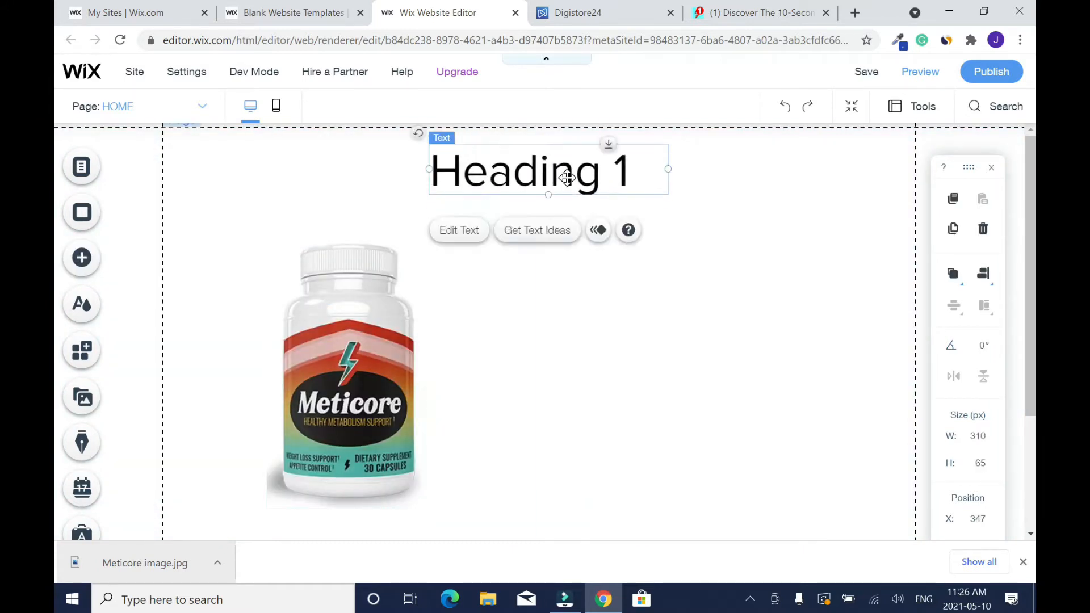
click(982, 274)
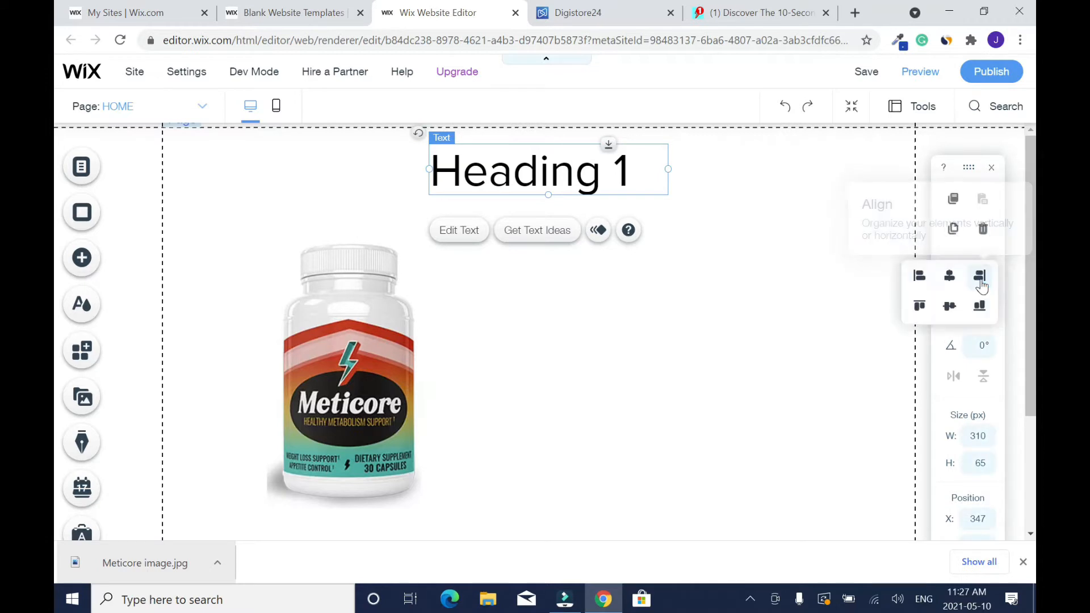
click(950, 277)
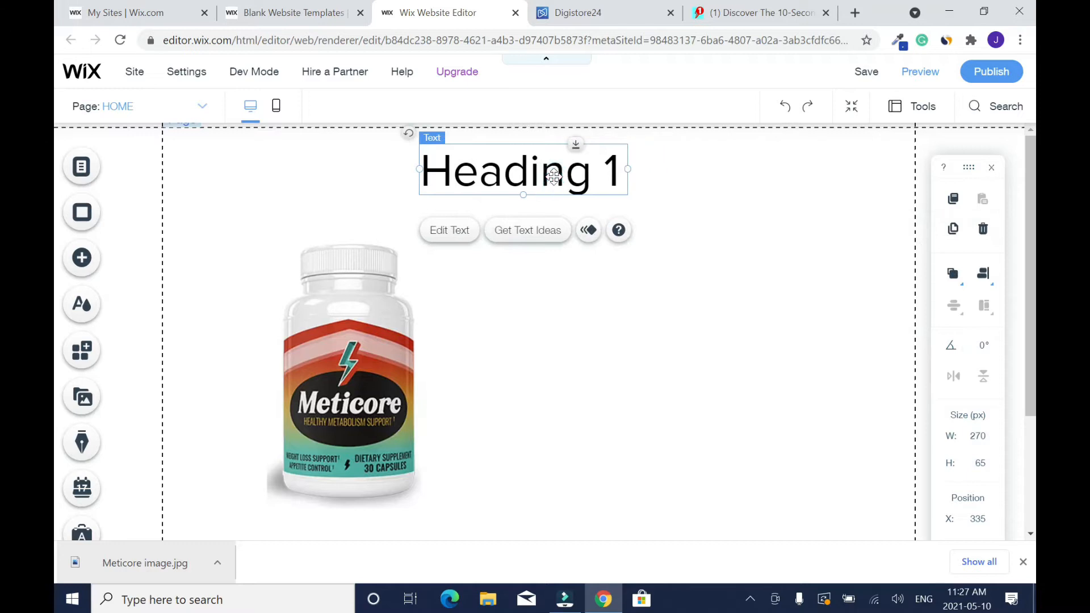
- Replace the heading's placeholder text with "Discover the Odd Metabolism Trigger That Melt Away Stubborn Fat", consulting the Meticore sales page for wording
double_click(553, 176)
click(761, 12)
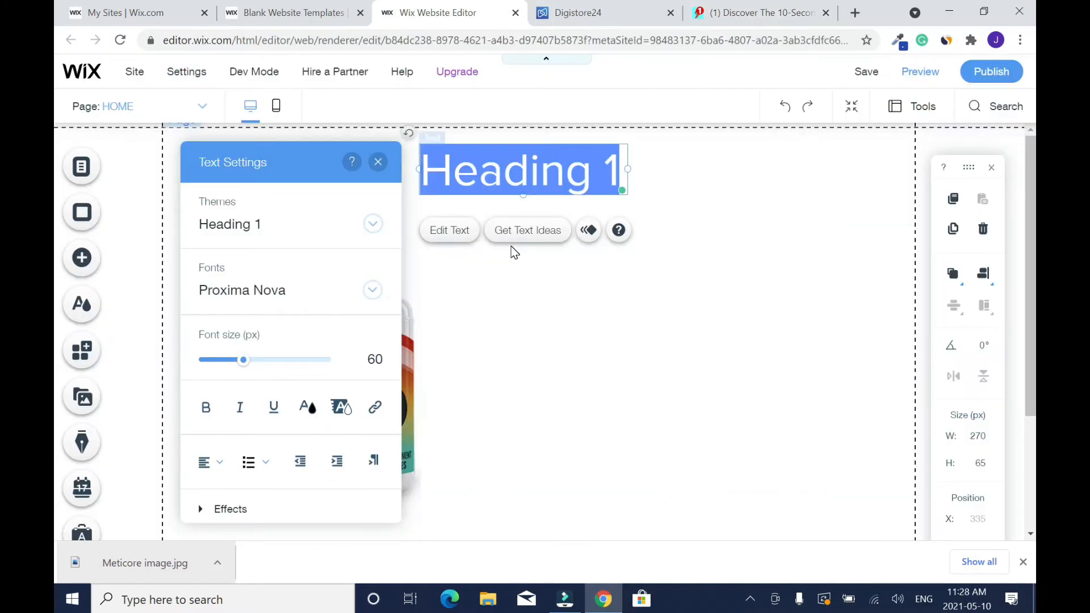
text(Dicover)
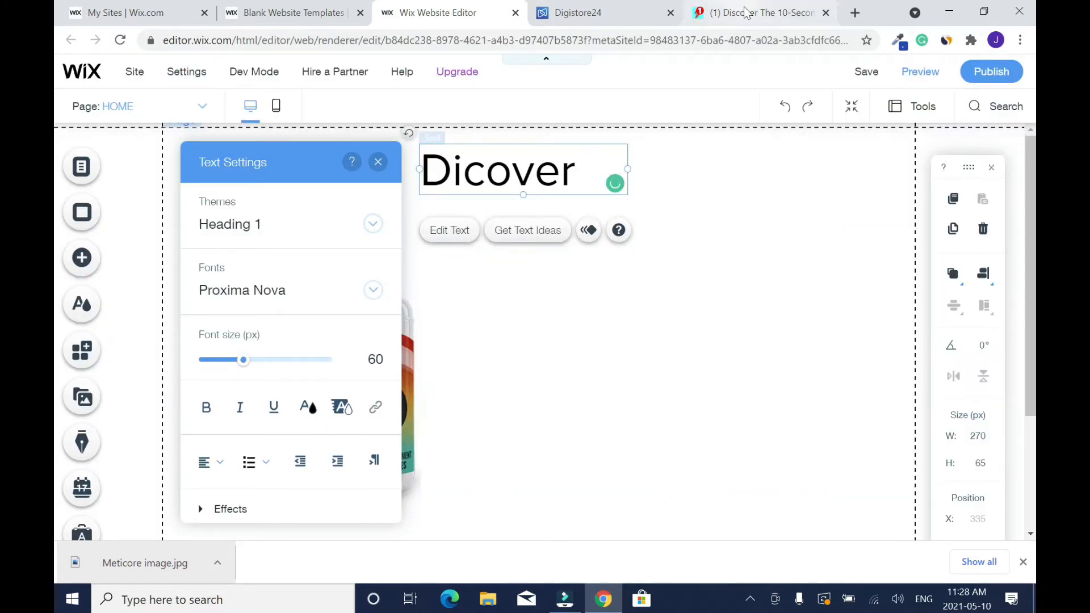
click(746, 12)
click(467, 13)
click(454, 244)
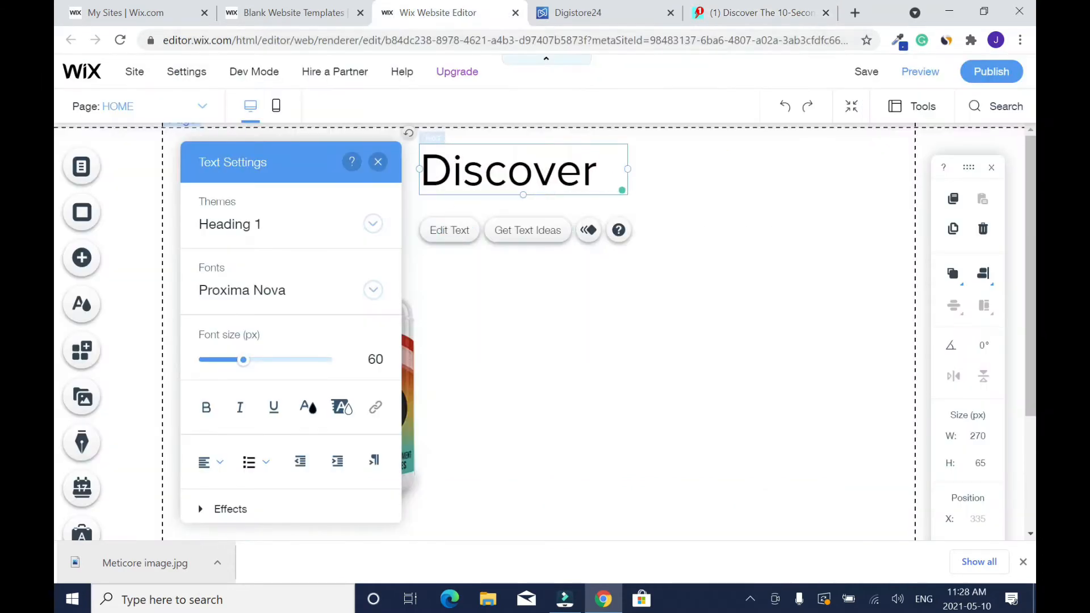
text(the Odd Metabolism Trigger That Melt)
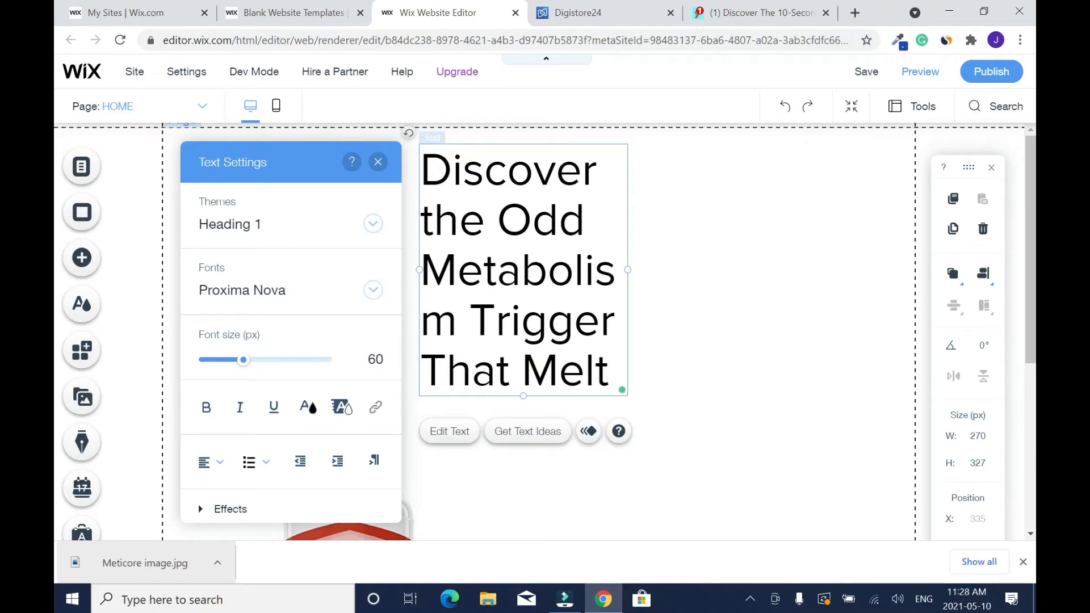
click(746, 13)
click(452, 12)
text(Away Stubborn Fat)
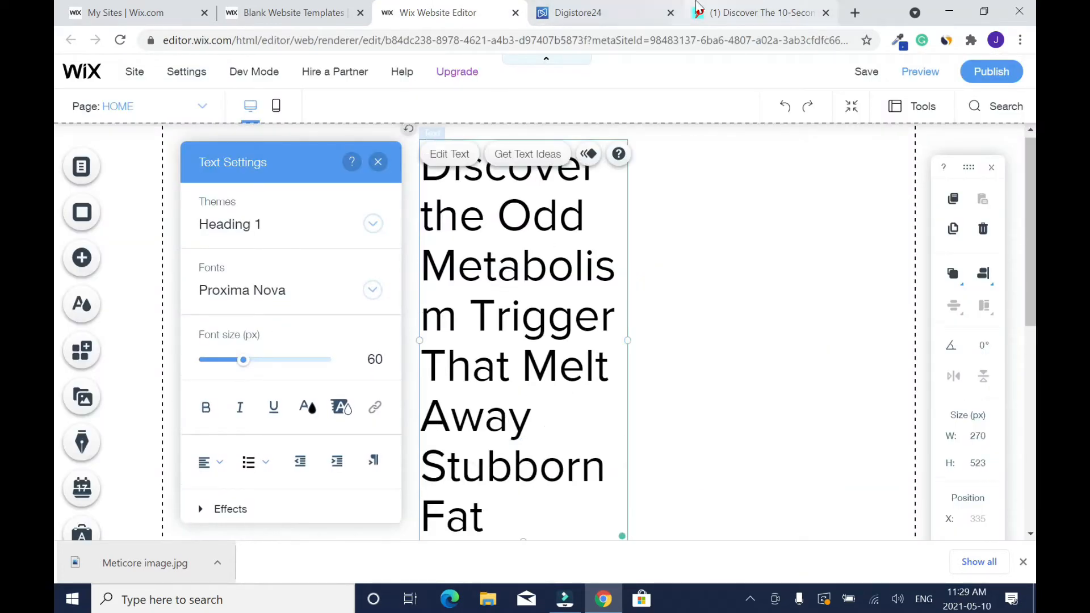
- Correct "Melt" to "Melts" in the heading text
click(713, 347)
click(587, 367)
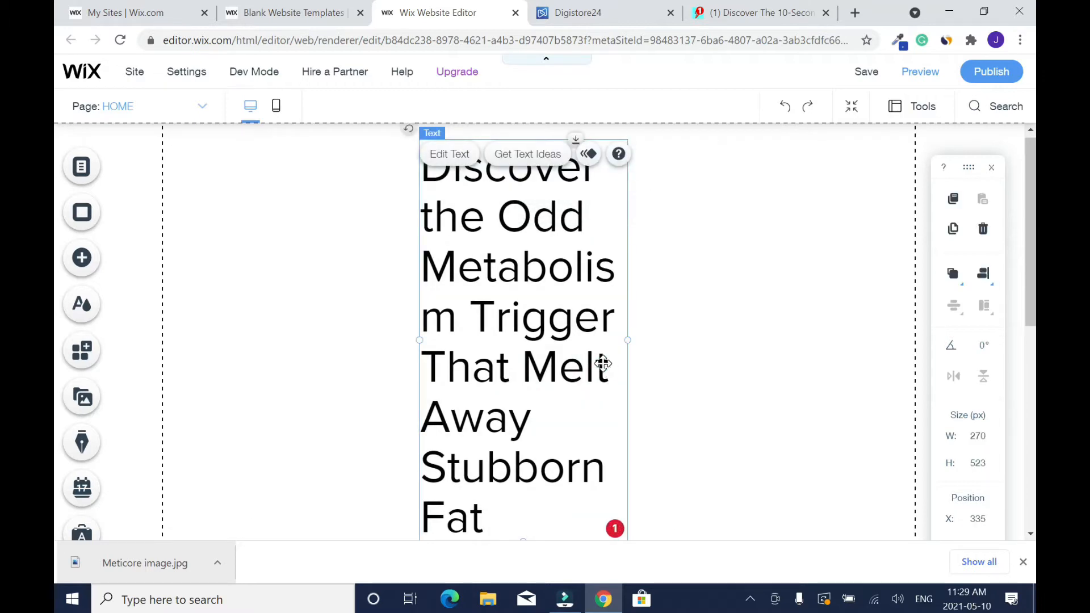
double_click(603, 363)
click(610, 367)
text(s)
click(683, 328)
- Widen the heading box on both sides to about 802 px and position the Meticore bottle image below it
drag(627, 363, 872, 304)
drag(419, 239, 235, 227)
drag(870, 211, 851, 200)
drag(1031, 238, 1035, 308)
drag(349, 511, 359, 239)
drag(1034, 285, 1034, 181)
- Centre-align the heading text and set its font size to 45 px
double_click(624, 239)
click(782, 462)
click(784, 384)
drag(837, 360, 802, 364)
click(948, 162)
click(766, 309)
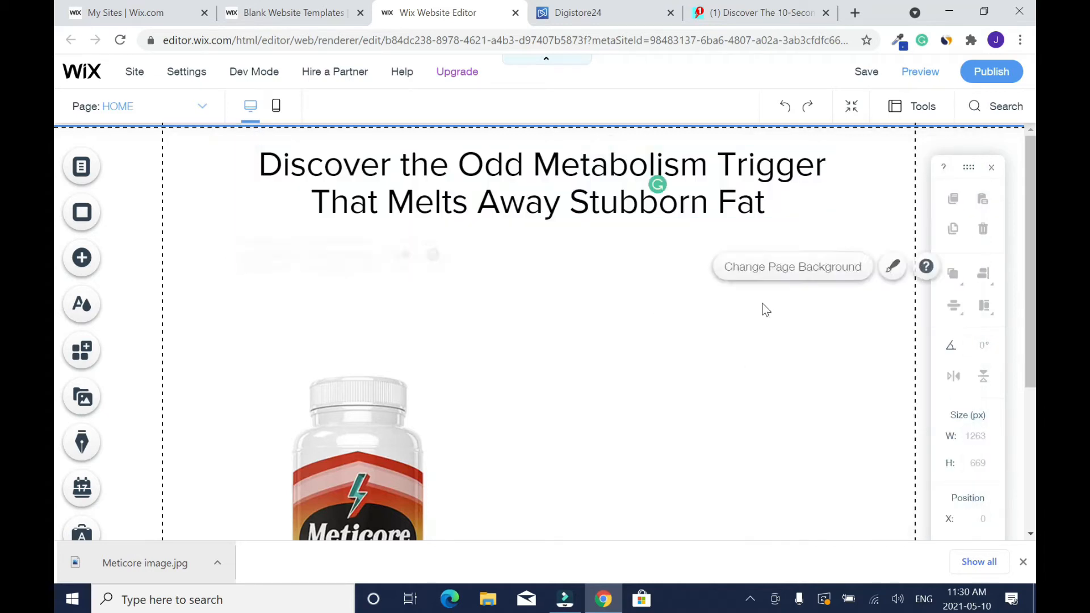
- Select the words "Metabolism Trigger" in the heading for text formatting
double_click(706, 169)
drag(877, 160, 540, 265)
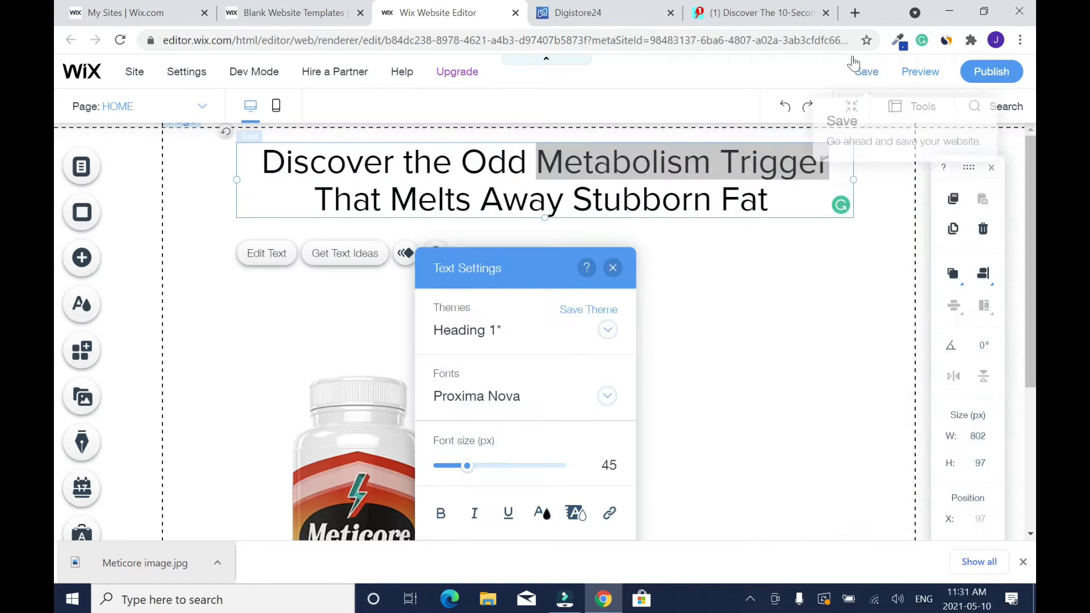
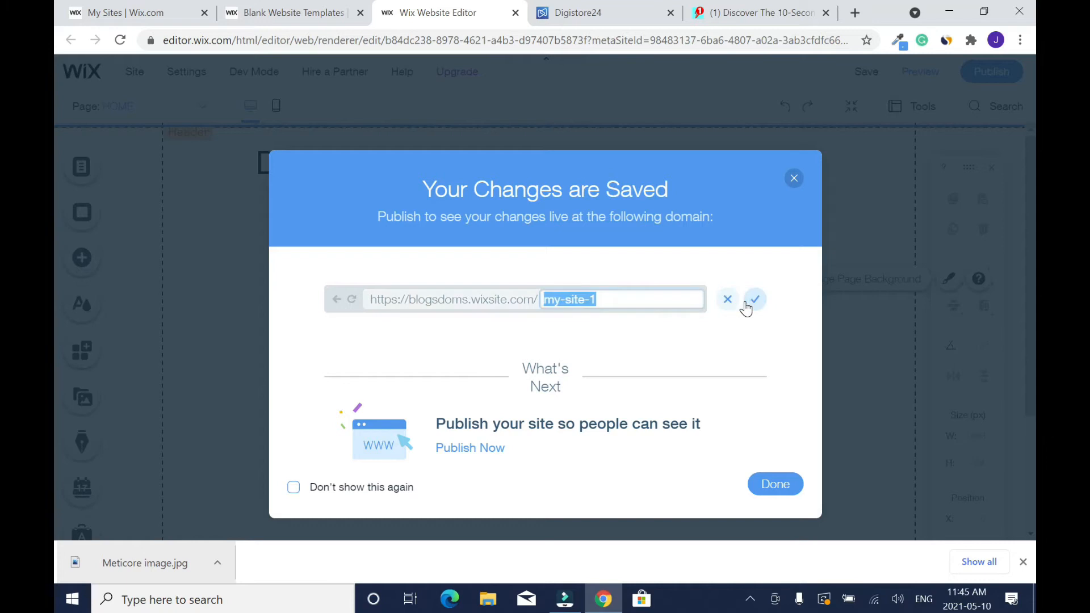
- Change the ending of the site's free Wix address to "meticore" and close the save confirmation
text(meticore)
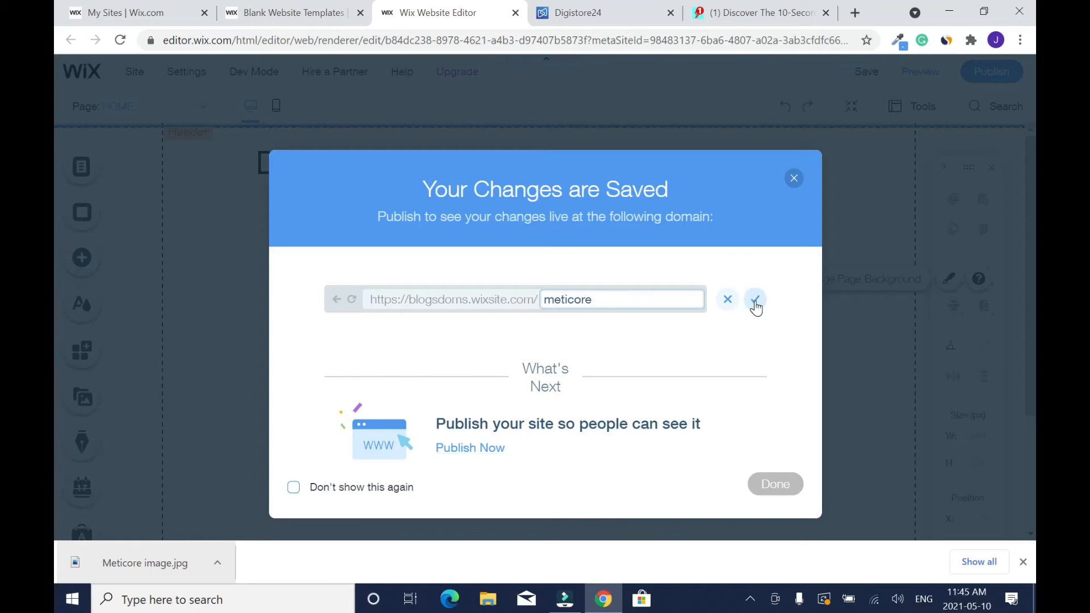
click(756, 300)
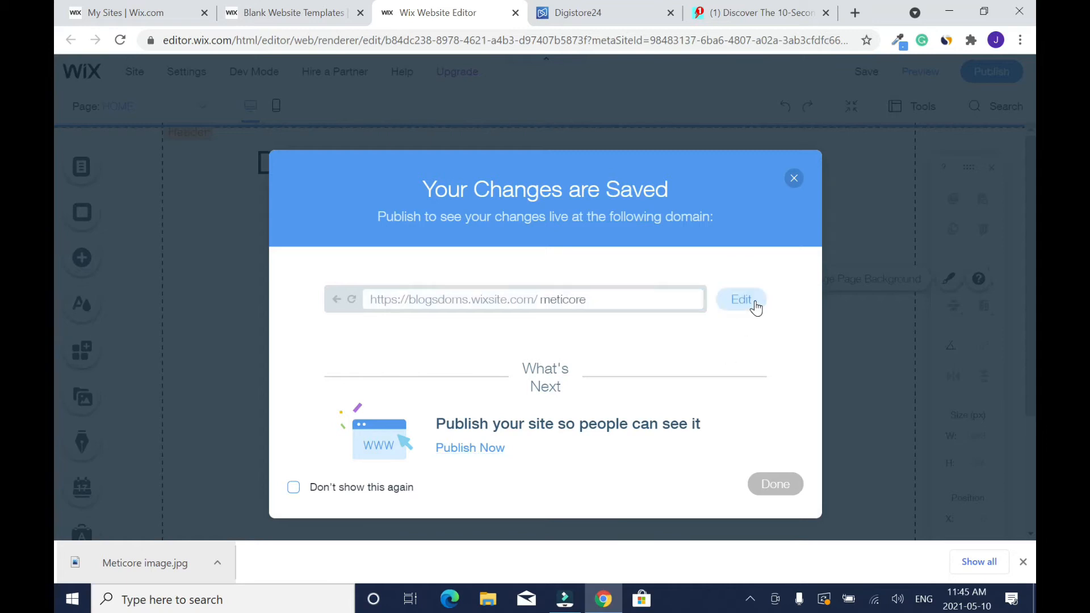
click(772, 486)
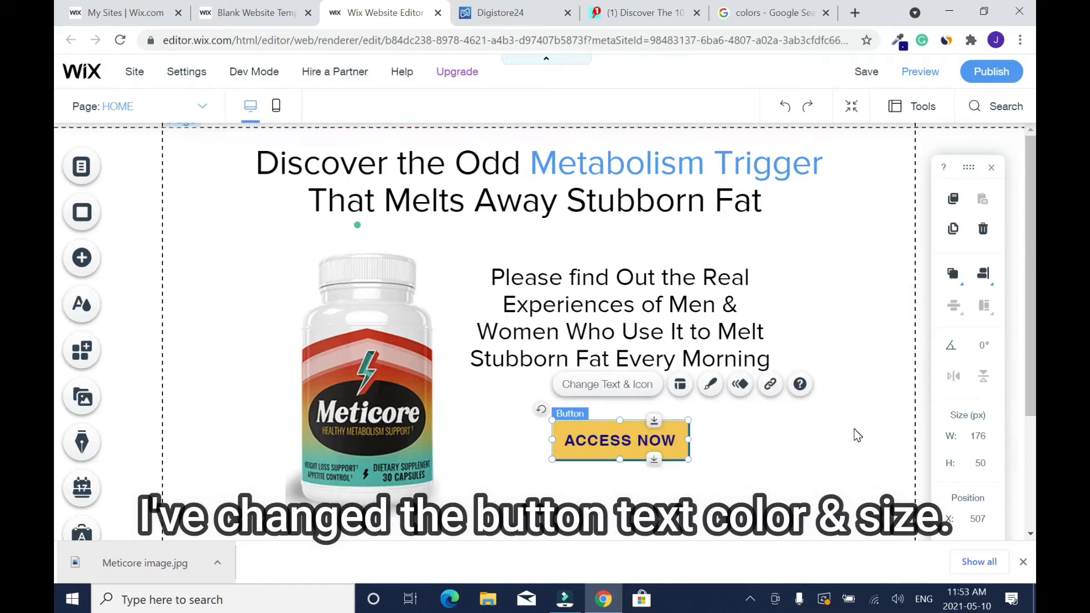
- Switch to the Digistore24 marketplace and copy the full promo link from the Meticore offer
click(493, 13)
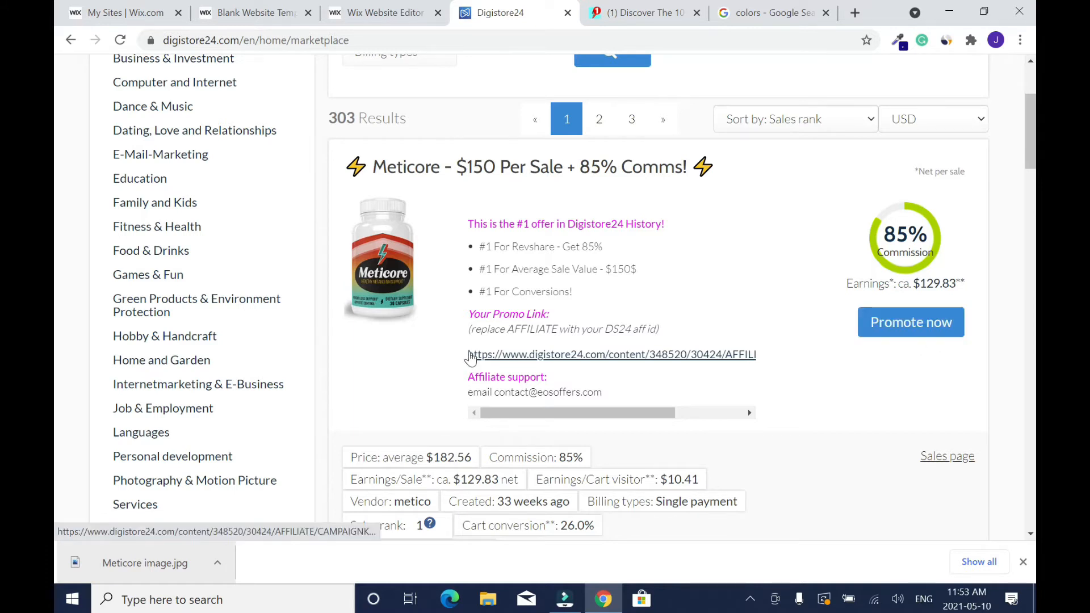
drag(467, 356, 810, 354)
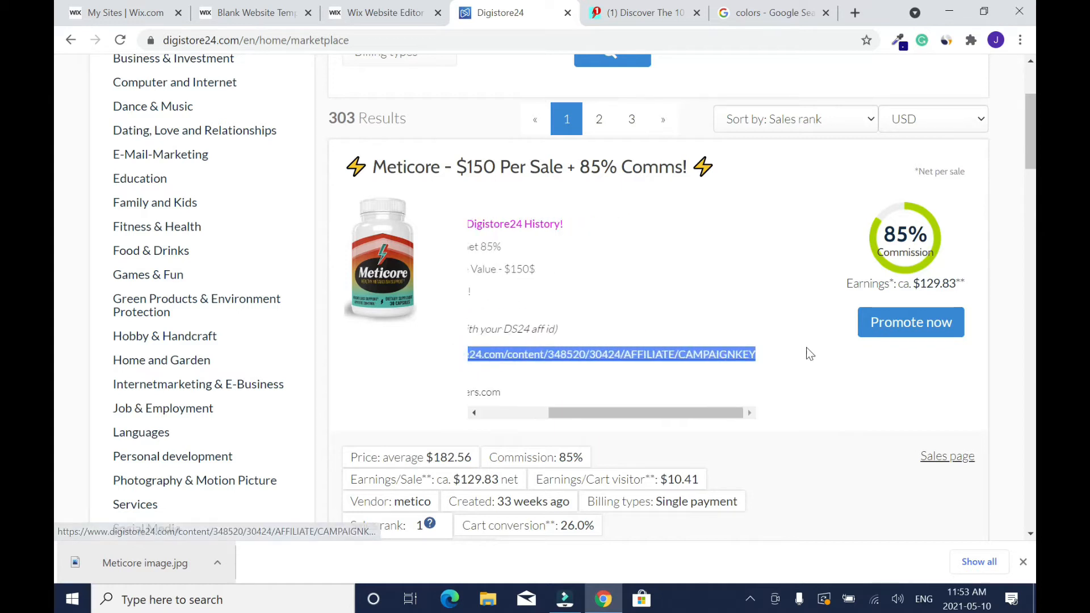
right_click(721, 353)
click(782, 444)
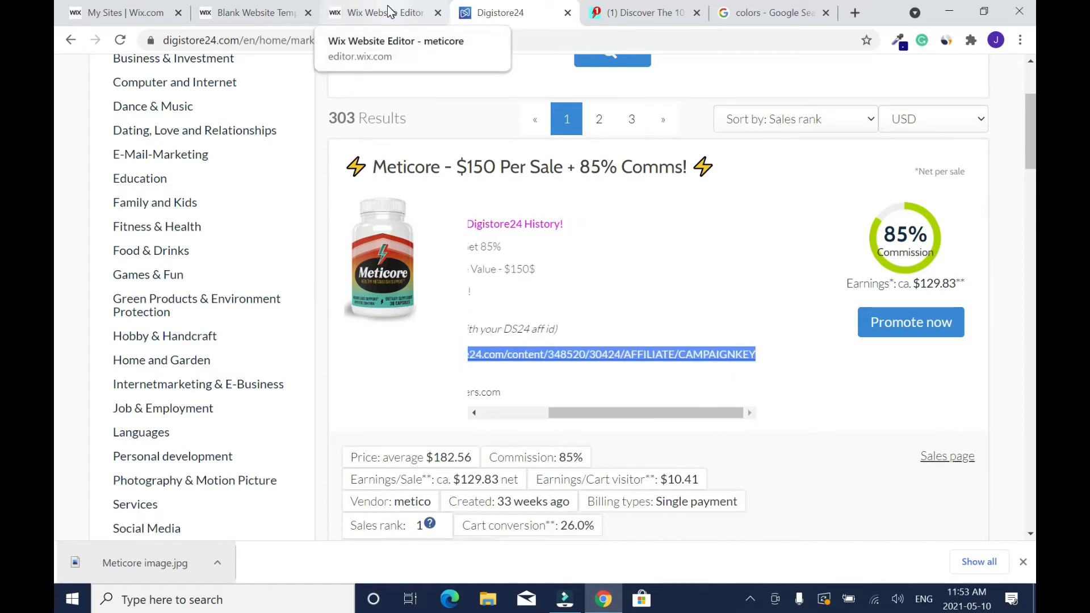
- In the Wix editor, give the ACCESS NOW button a web address link and paste the copied promo link as its URL
click(387, 11)
click(605, 384)
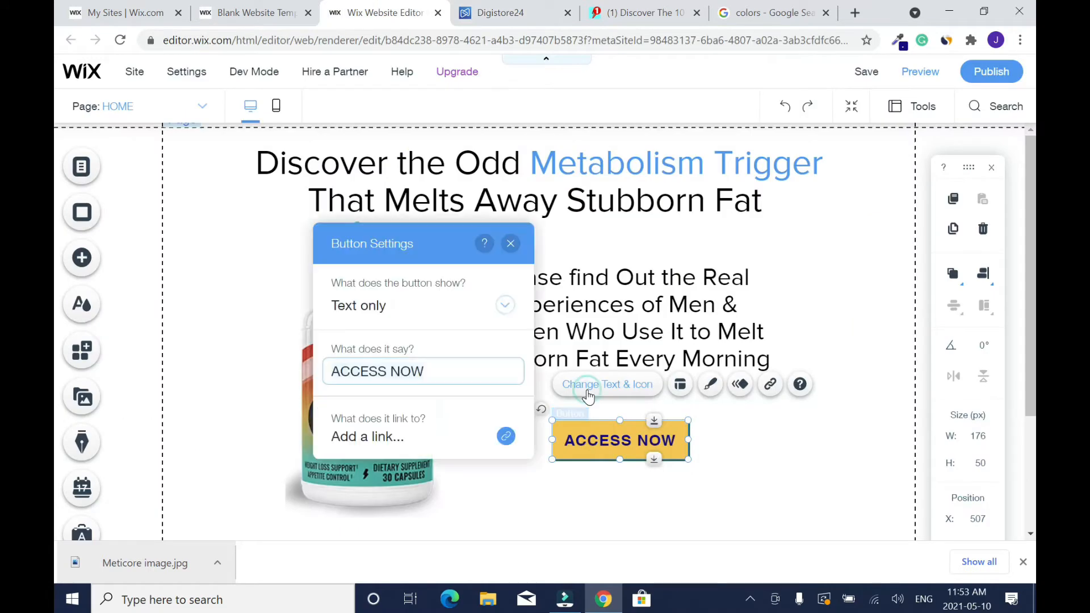
click(505, 439)
click(373, 225)
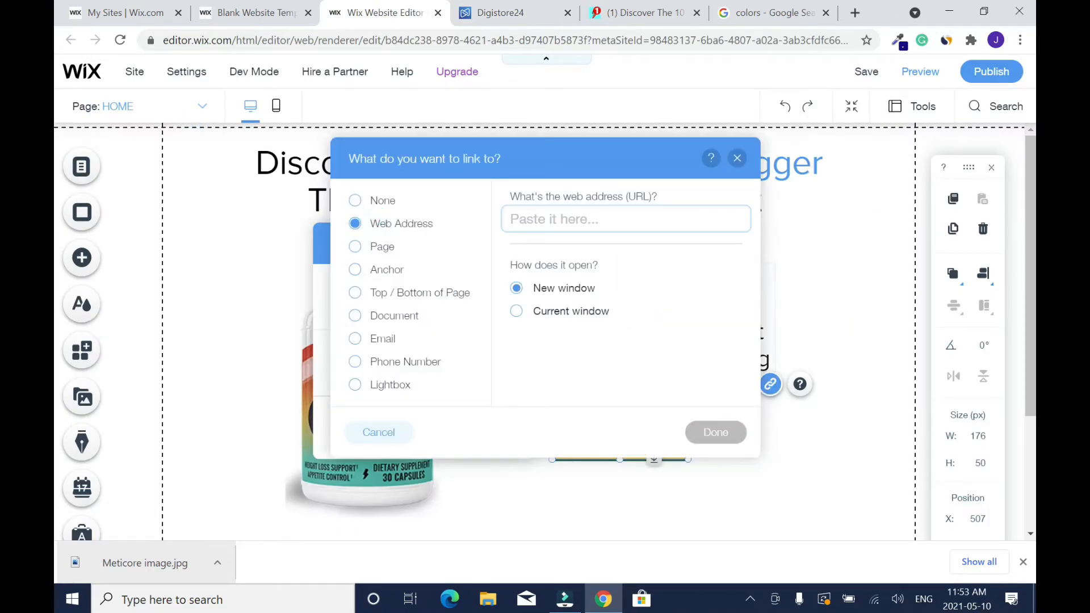
key(ctrl+v)
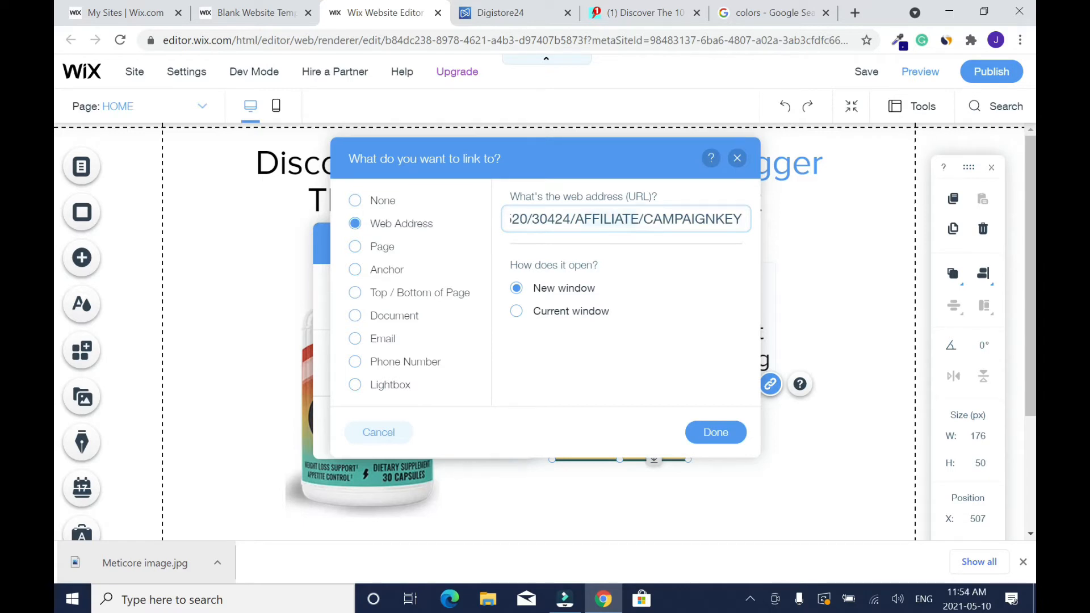
- Replace AFFILIATE with "blogsdom" and CAMPAIGNKEY with "Facebook" in the button's URL, and apply the link
text(blogsdom)
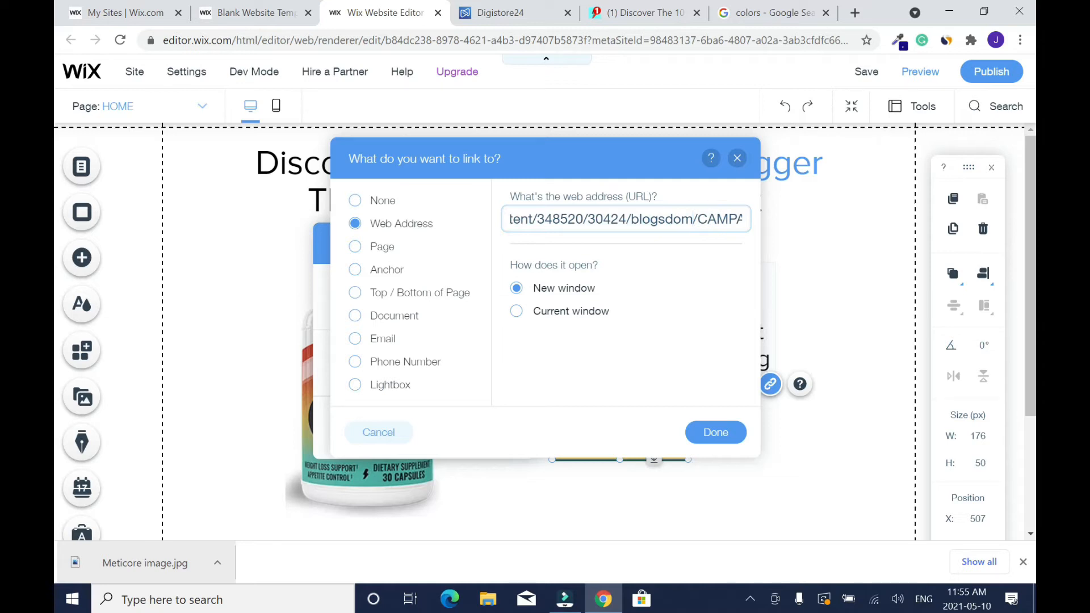
key(End)
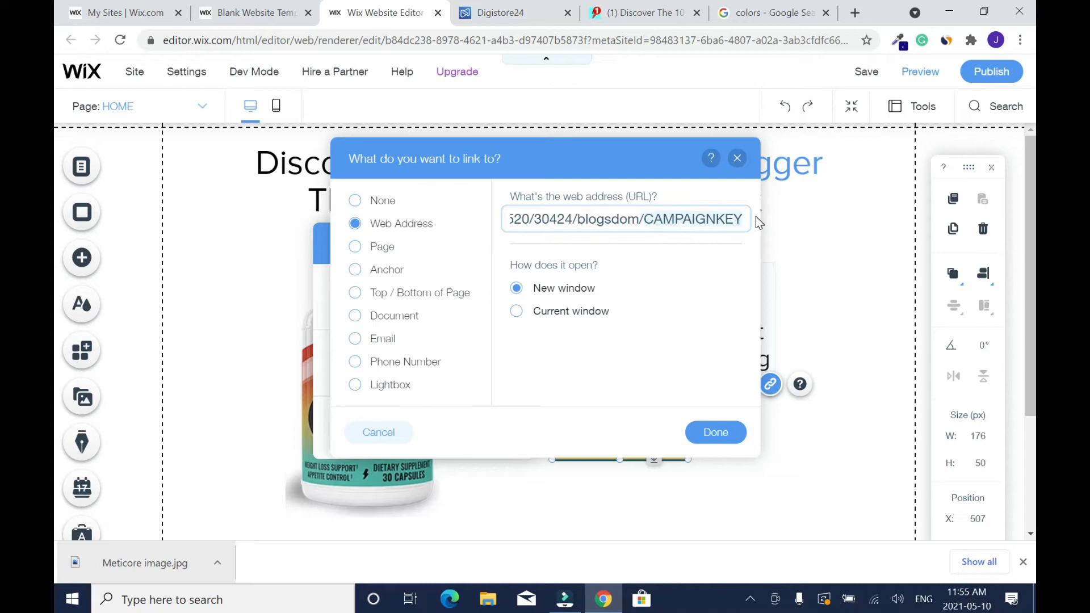
key(ctrl+BackSpace)
text(Face)
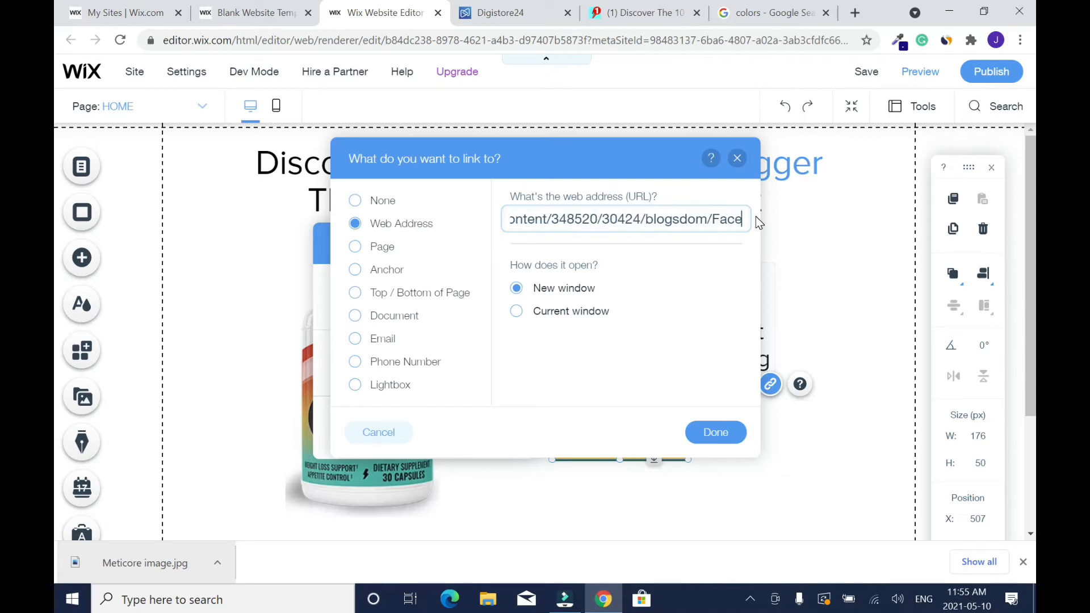
text(b)
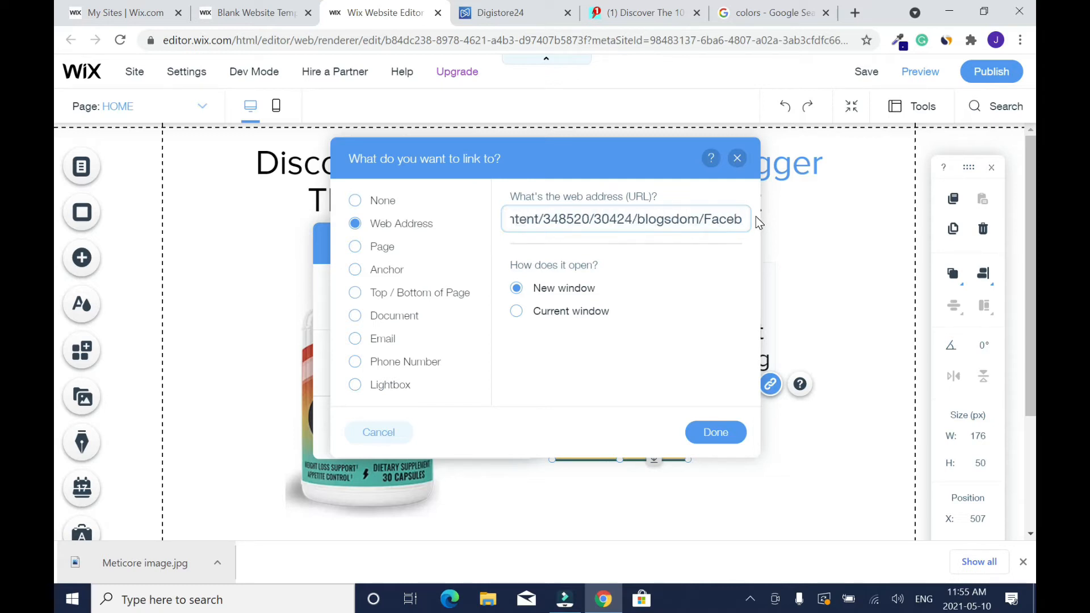
text(ook)
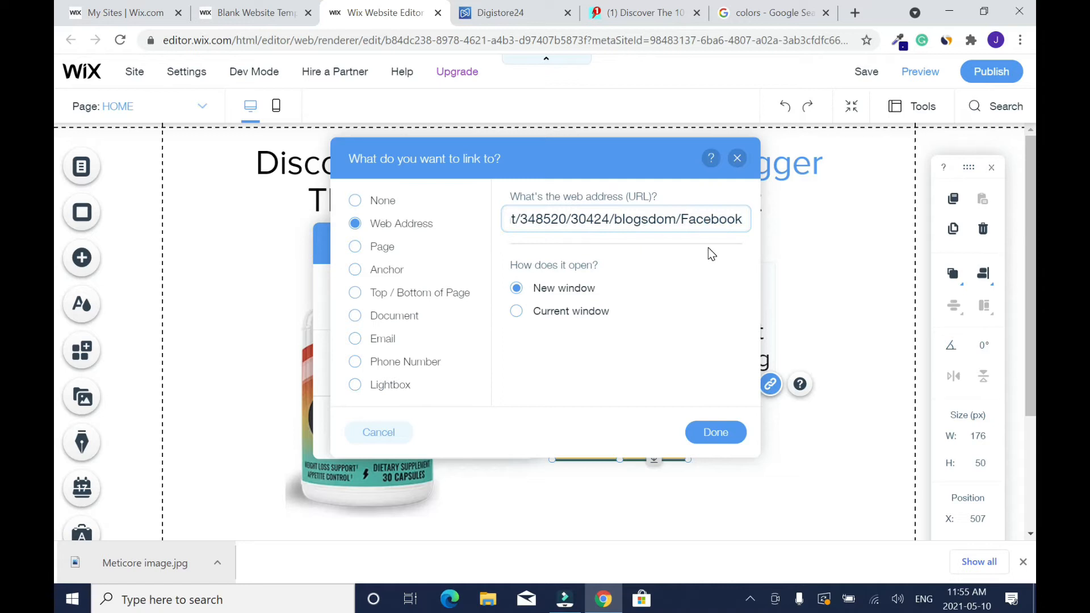
click(757, 316)
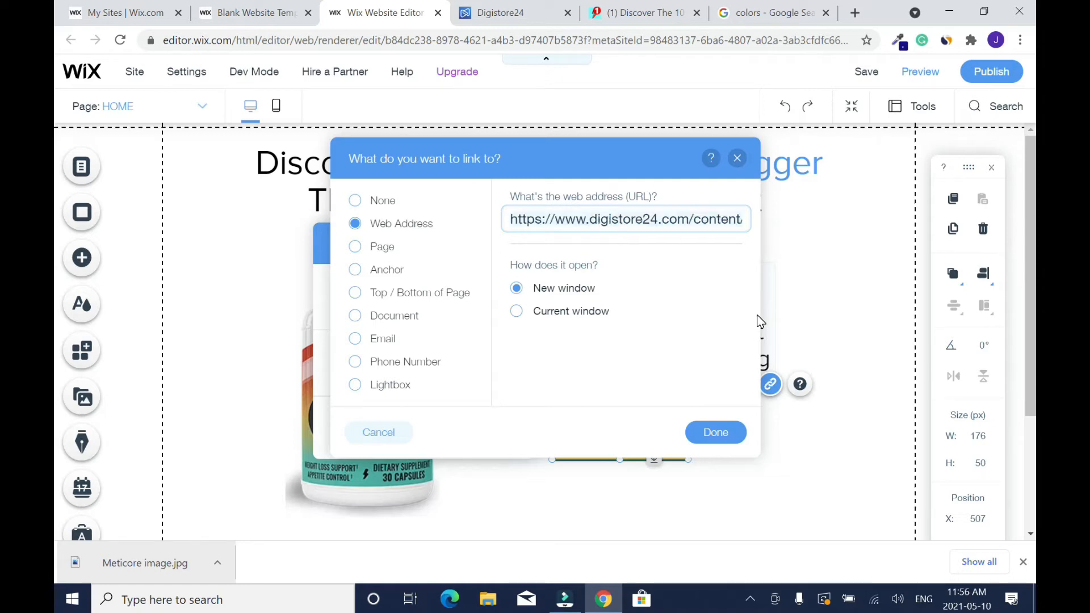
click(721, 437)
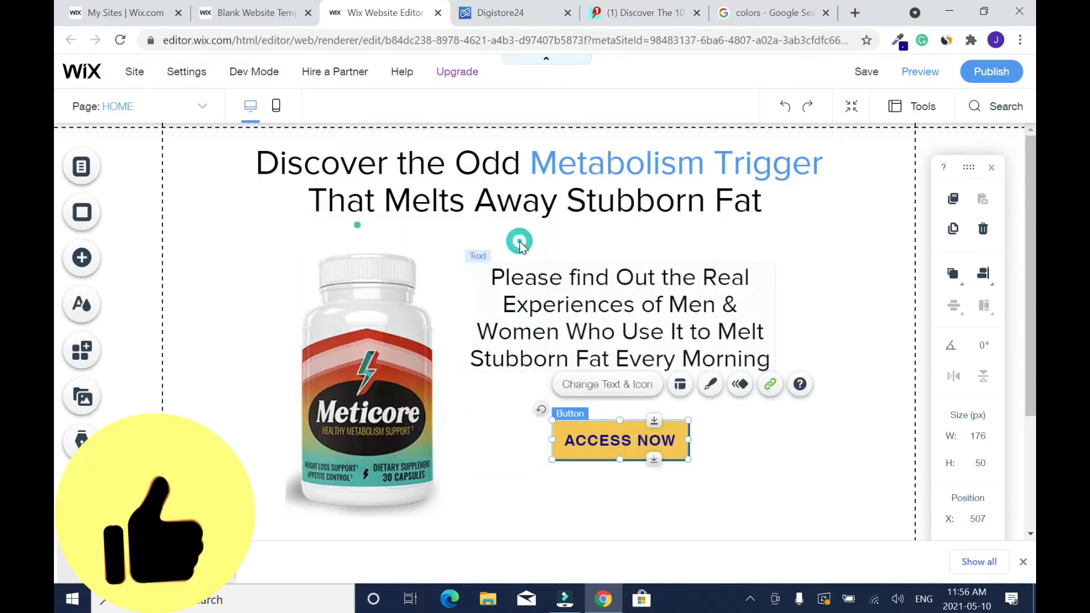
- Save the site with the linked ACCESS NOW button
click(510, 243)
click(866, 74)
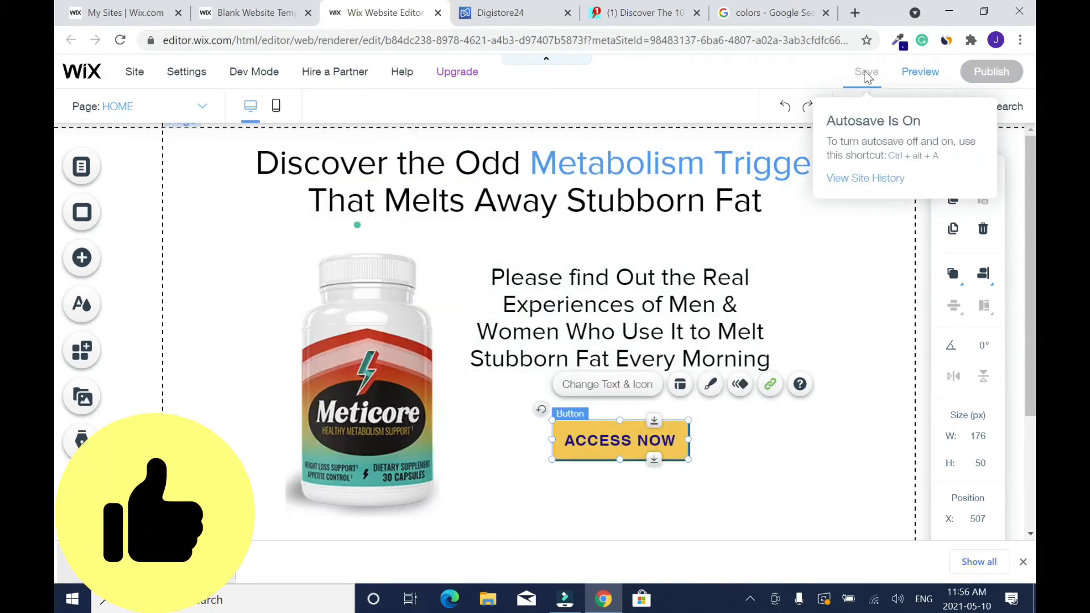
click(864, 72)
- Extend the page section downward below the ACCESS NOW button to a height of about 732 px
click(884, 277)
scroll(668, 364, down, 2)
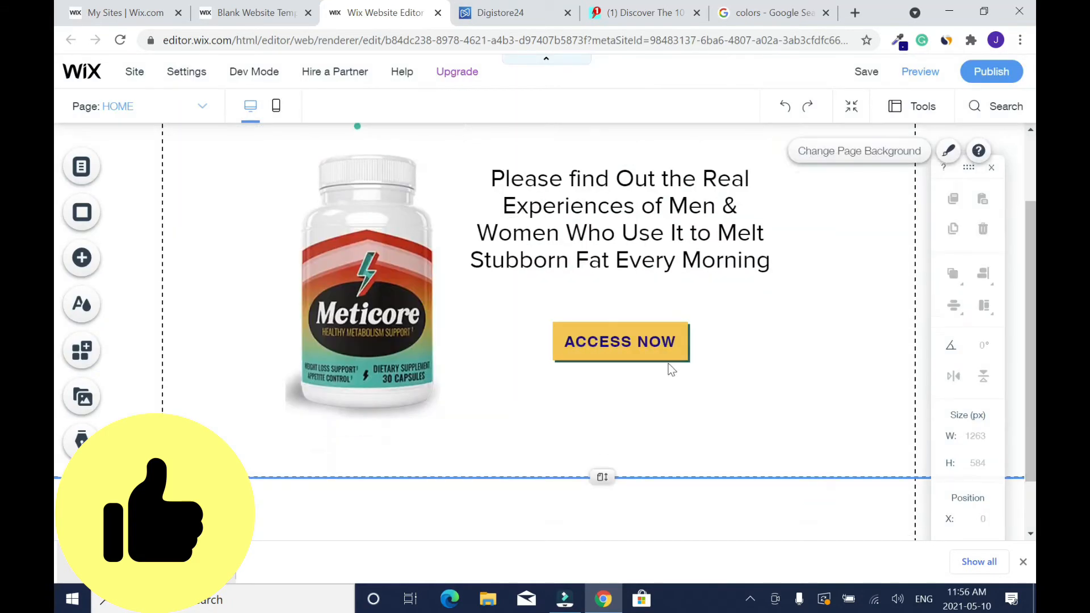
drag(602, 477, 602, 536)
- Add a Heading 5 text element and place it below the ACCESS NOW button, near the lower edge of the page section
click(82, 257)
click(136, 210)
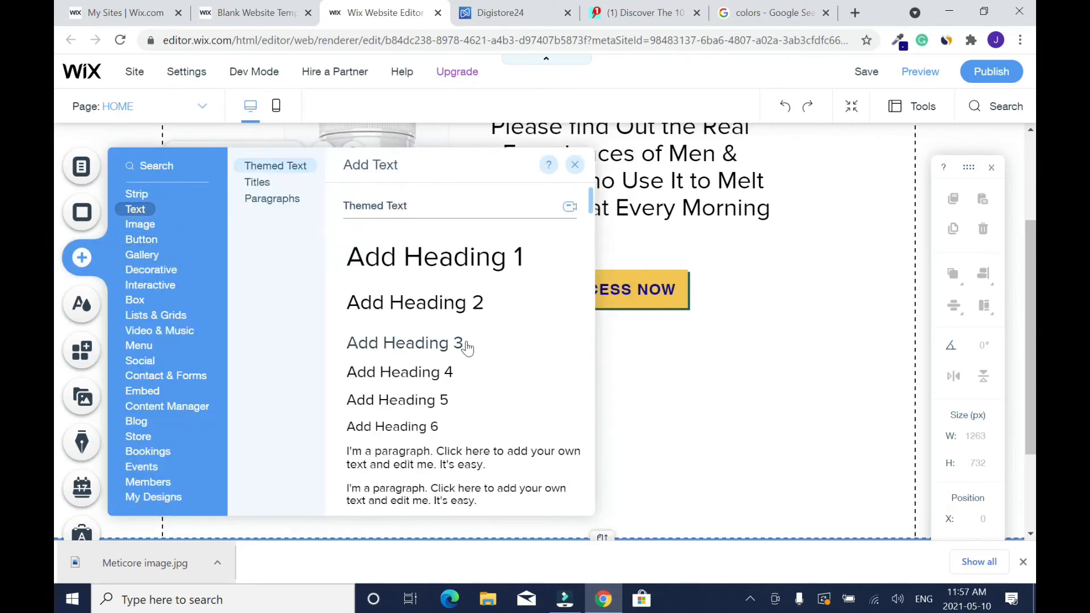
click(418, 397)
drag(559, 331, 591, 499)
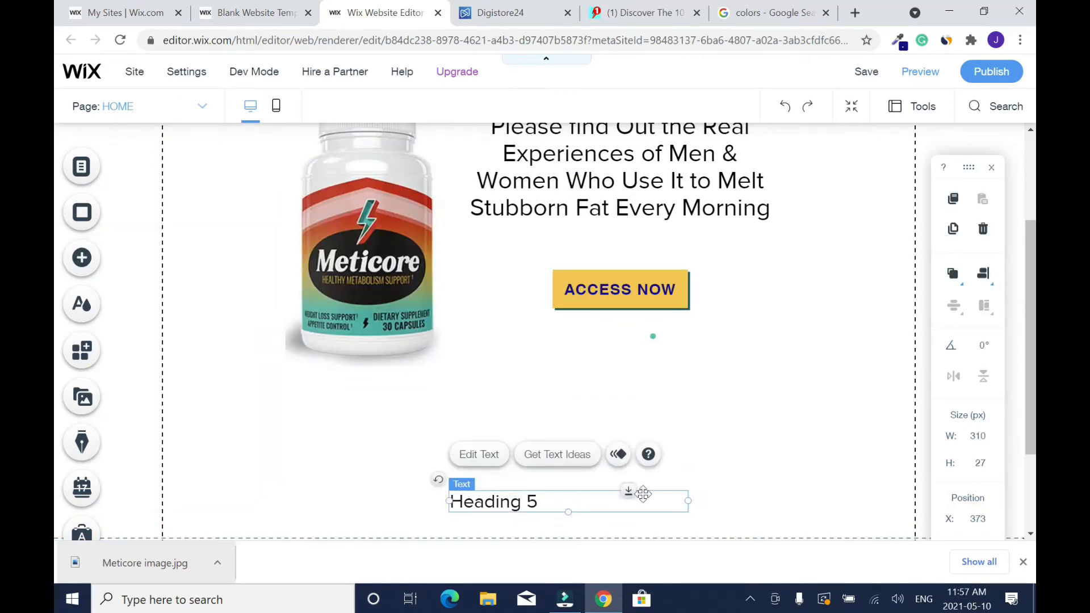
- Check the footer links on the Meticore sales page and replace the Heading 5 text with "Terms | Pricavy"
click(559, 457)
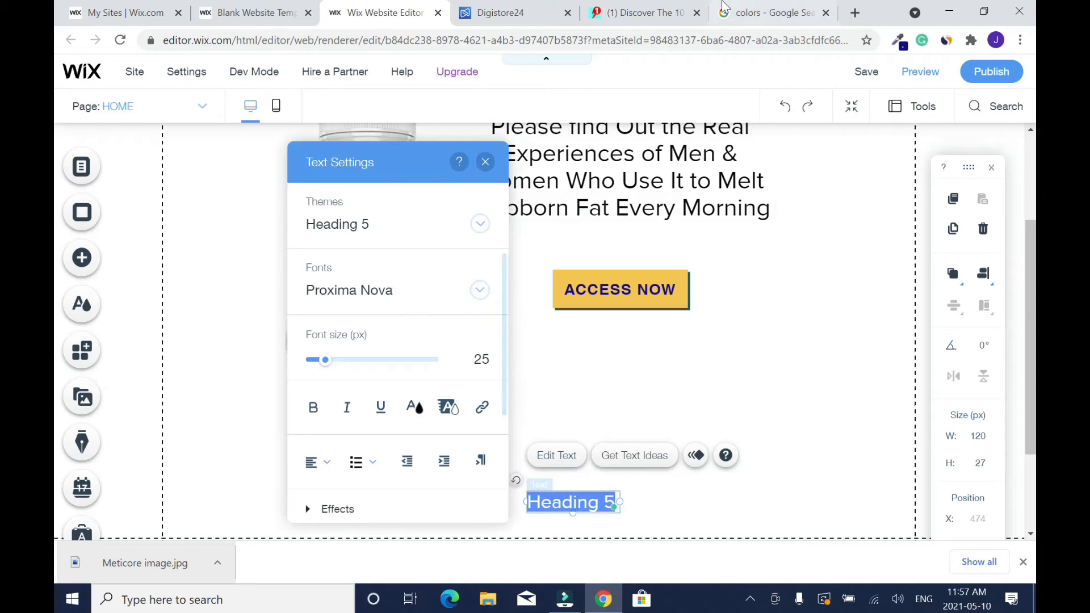
click(653, 12)
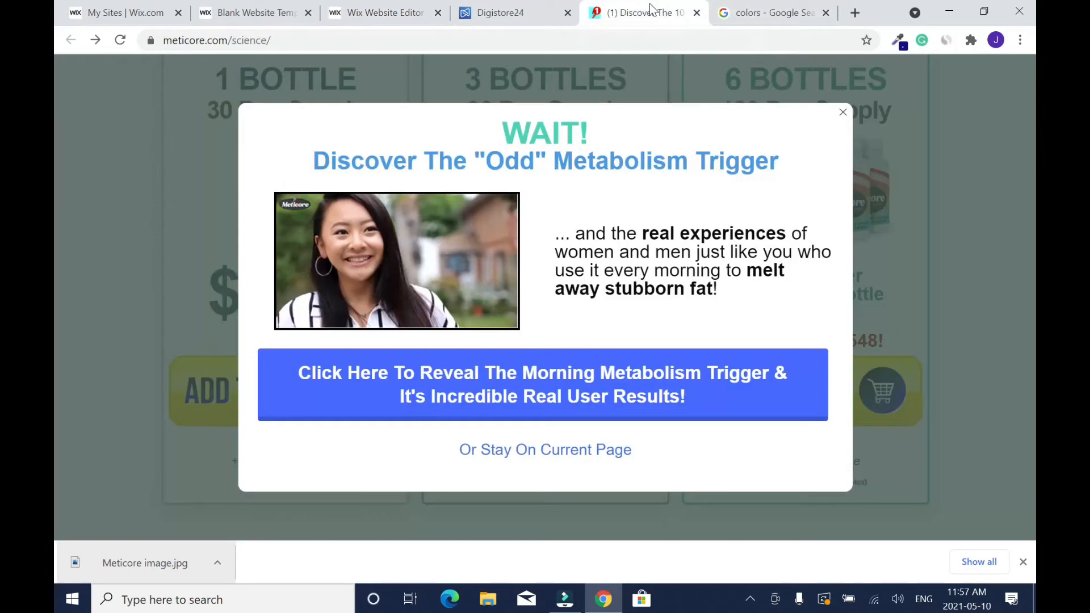
click(843, 111)
scroll(56, 341, down, 15)
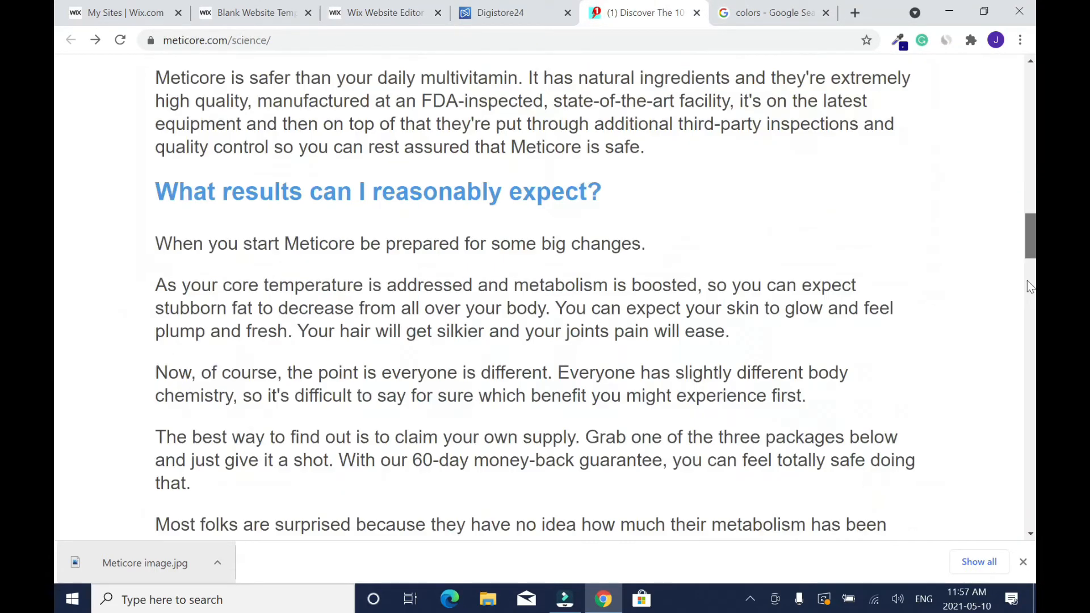
scroll(57, 483, down, 10)
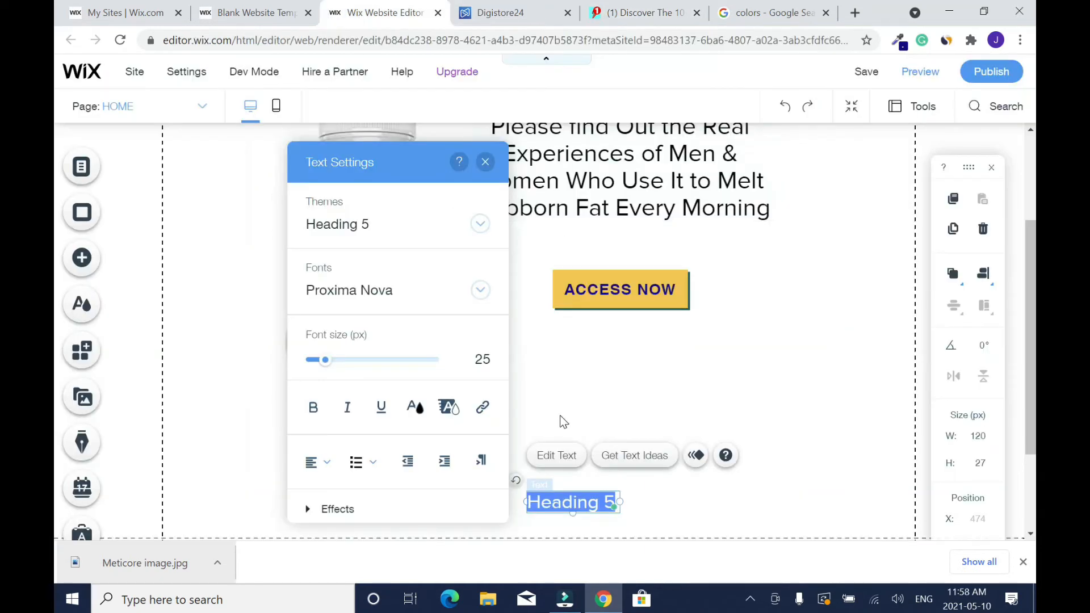
text(Terms)
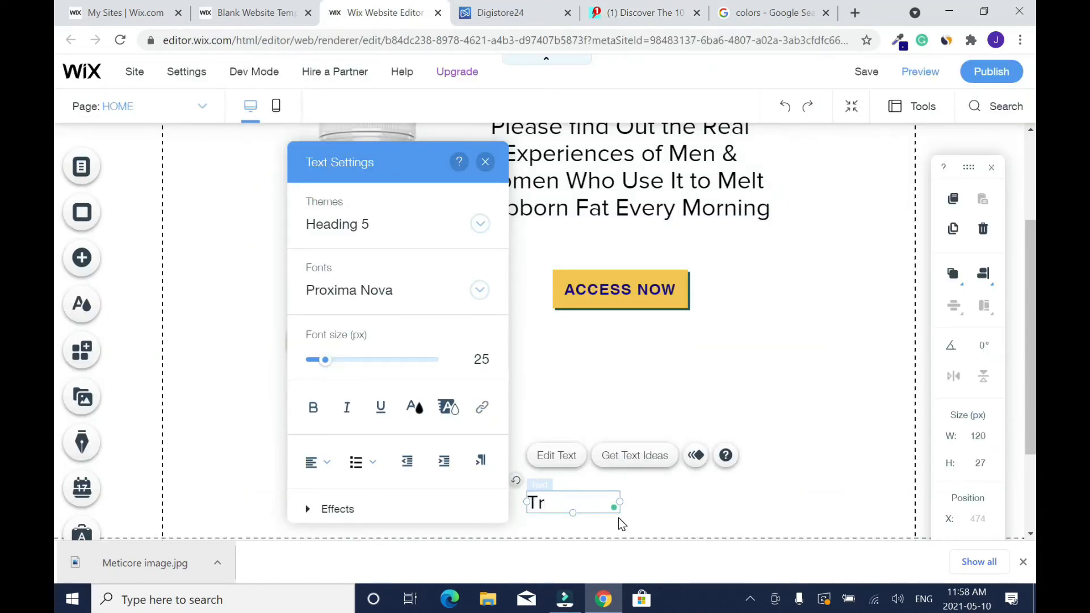
text( | Pricavy)
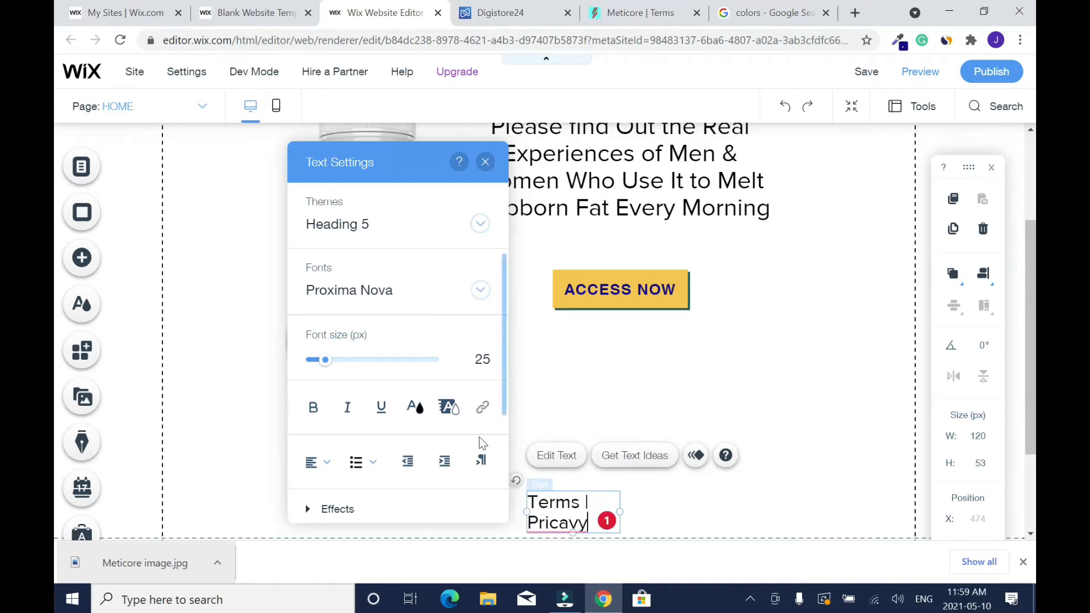
- Widen the footer text box to about 200 px and correct "Pricavy" to "Privacy"
drag(619, 511, 712, 509)
mouse_move(642, 504)
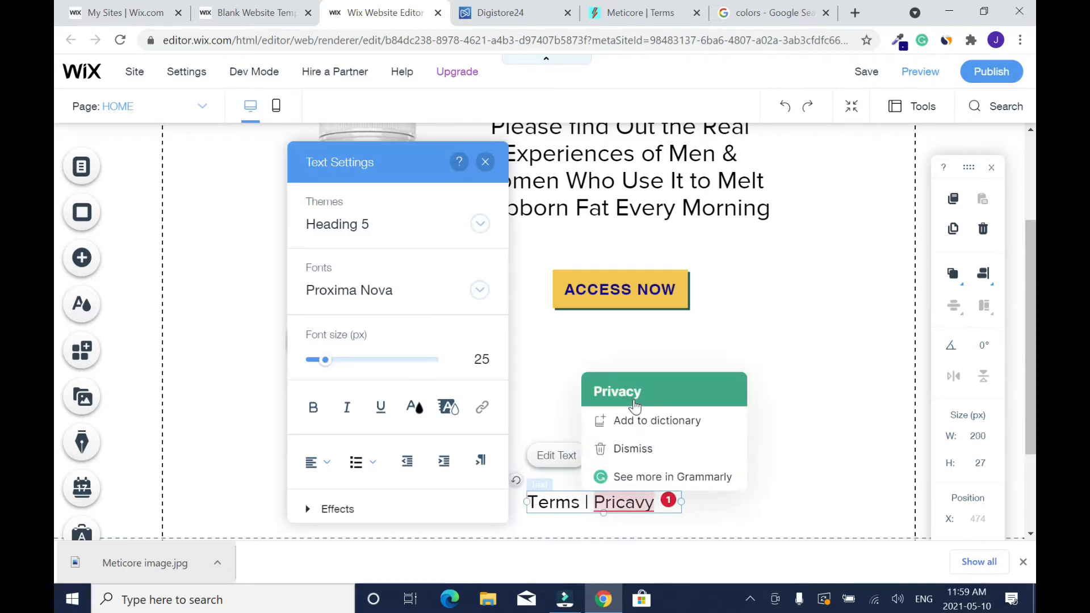
click(617, 392)
double_click(553, 502)
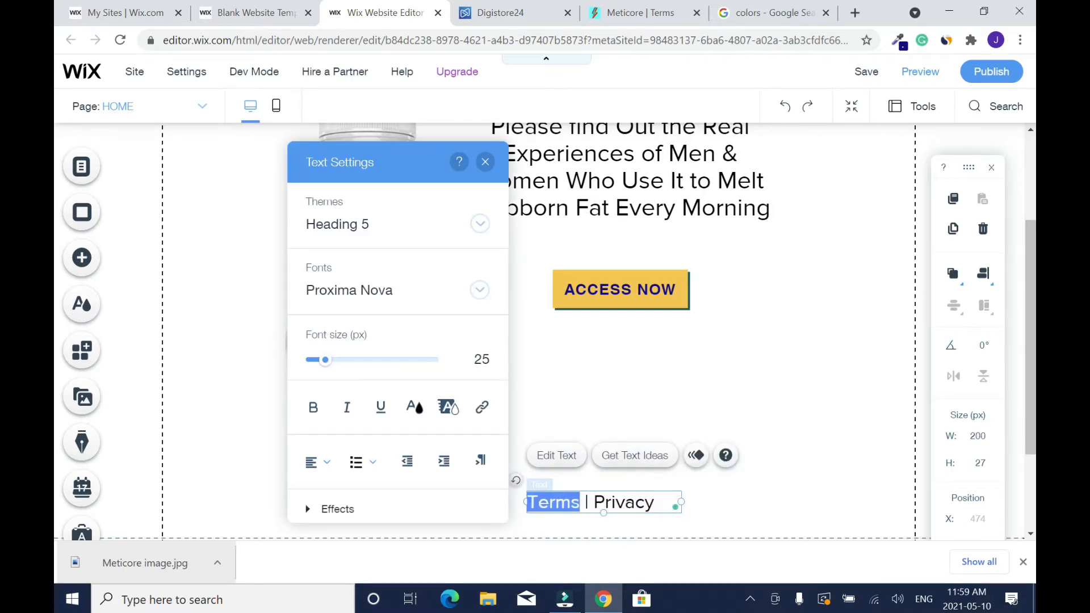
click(568, 459)
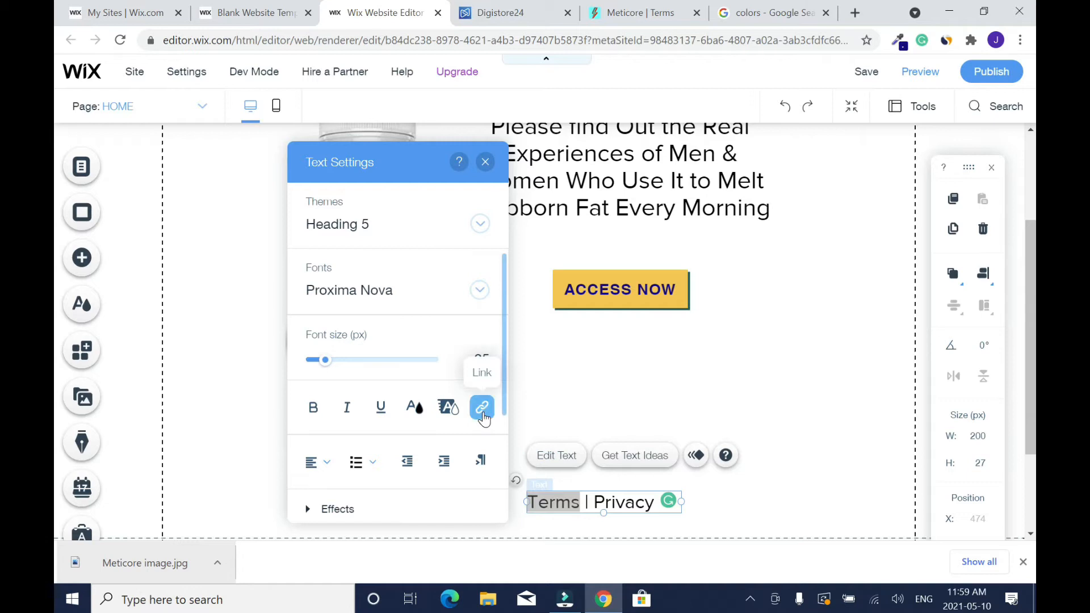
click(482, 407)
click(401, 224)
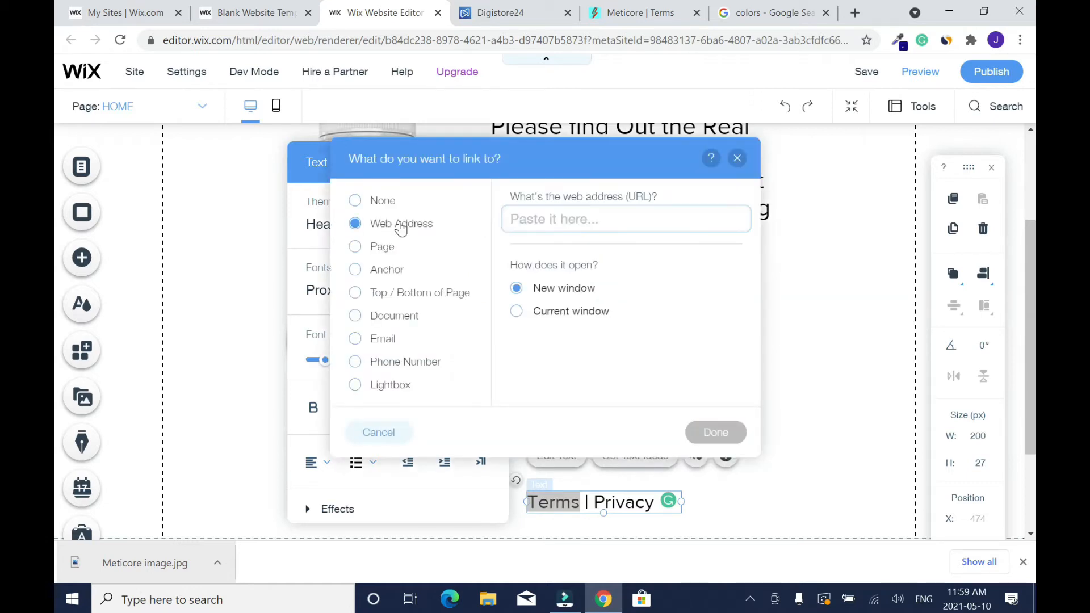
right_click(527, 220)
click(584, 340)
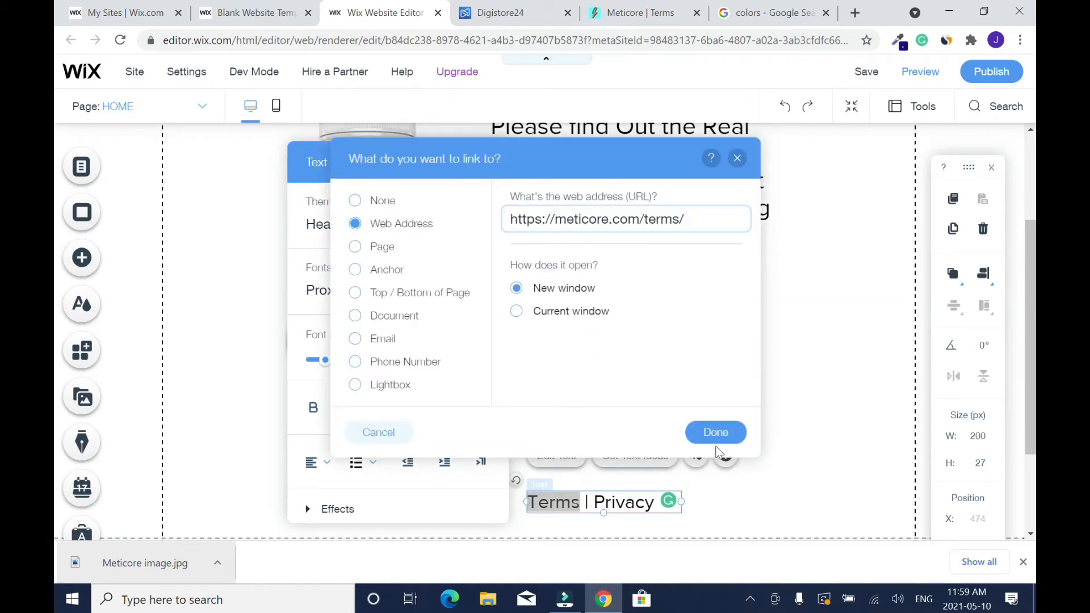
click(716, 433)
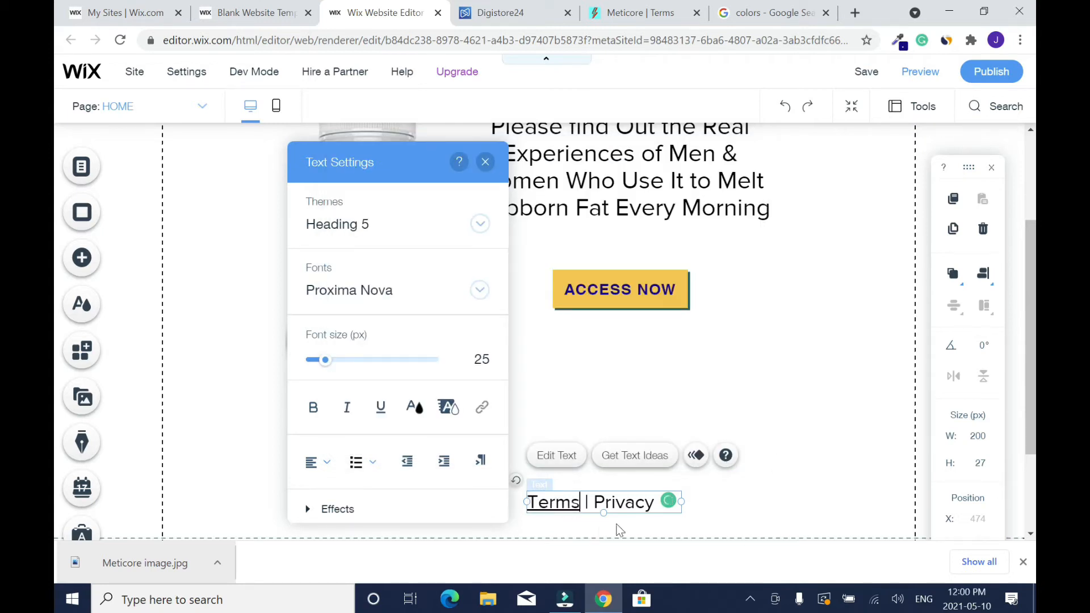
- Open the Privacy page on the Meticore site, copy its web address and return to the Wix editor
click(635, 11)
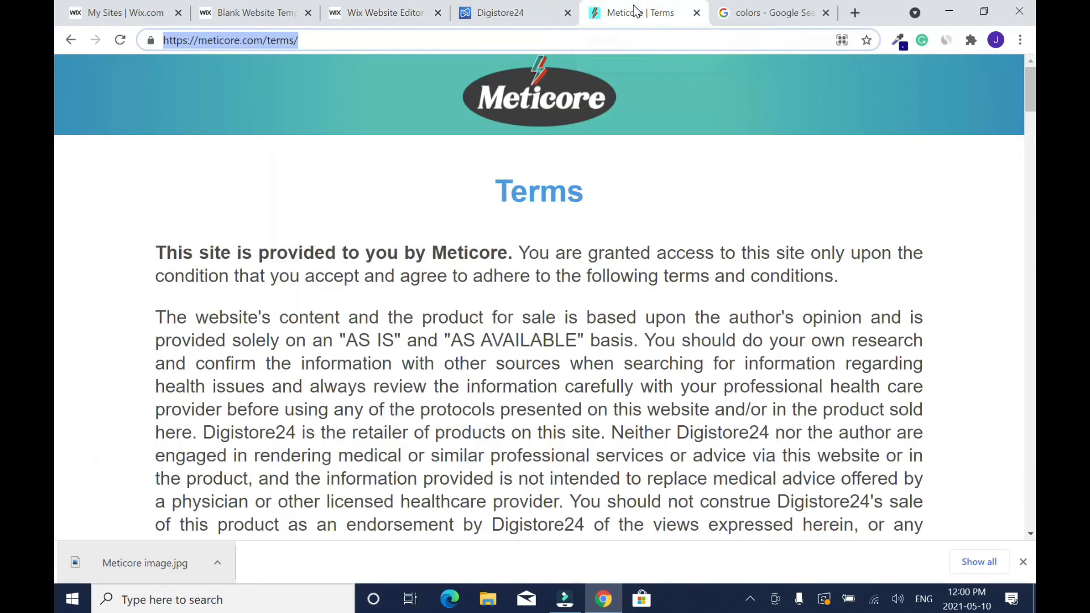
scroll(661, 347, down, 15)
click(660, 349)
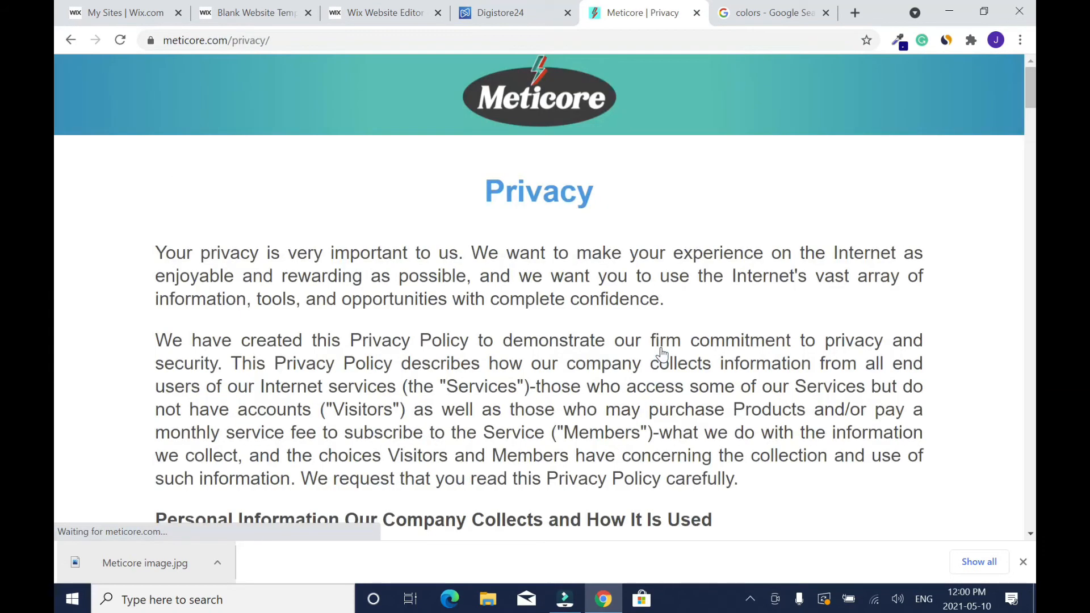
double_click(252, 41)
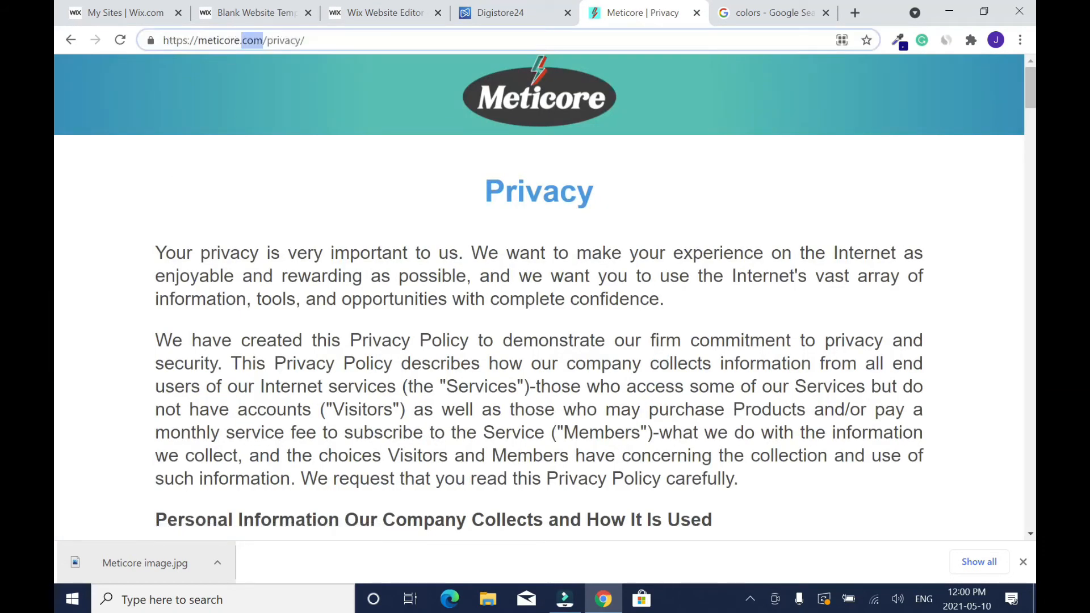
key(ctrl+a)
right_click(284, 41)
click(347, 118)
click(377, 13)
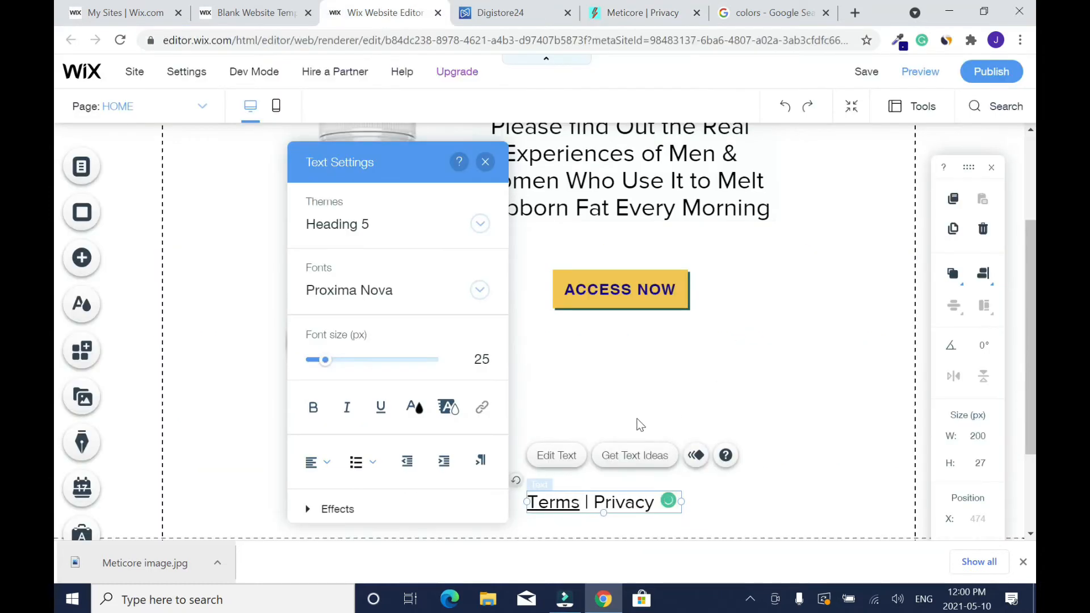
- Link the word "Privacy" in the footer text to the copied meticore.com/privacy/ web address, opening in a new window
double_click(623, 502)
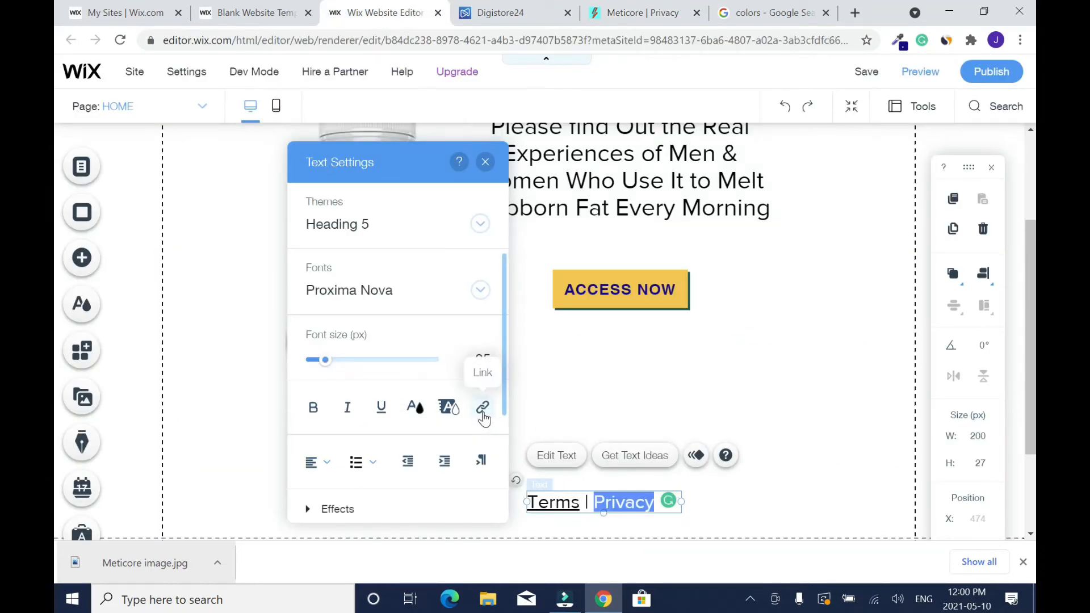
click(483, 414)
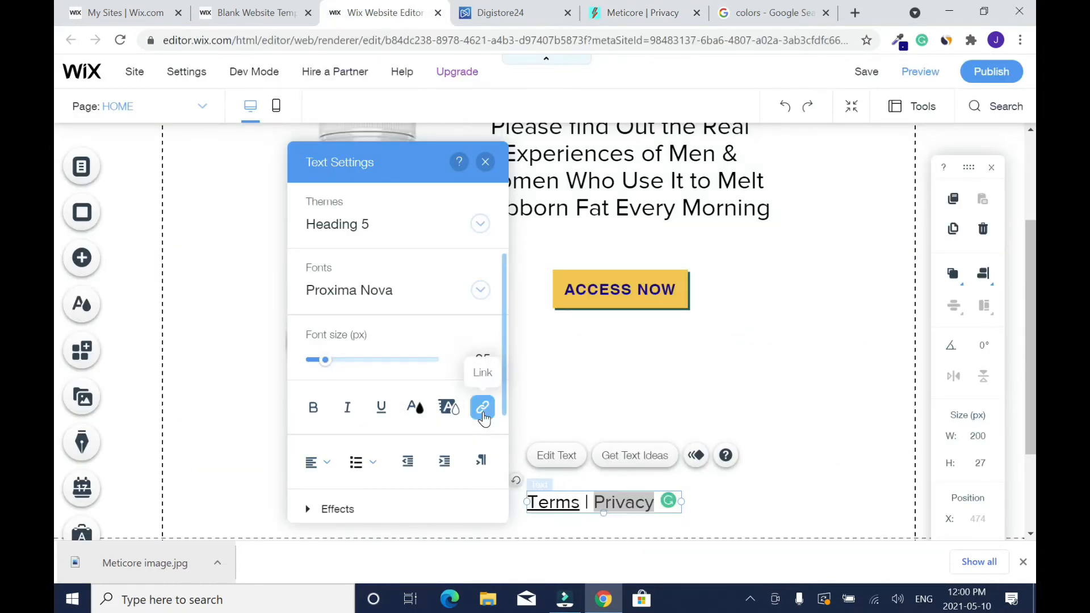
click(377, 224)
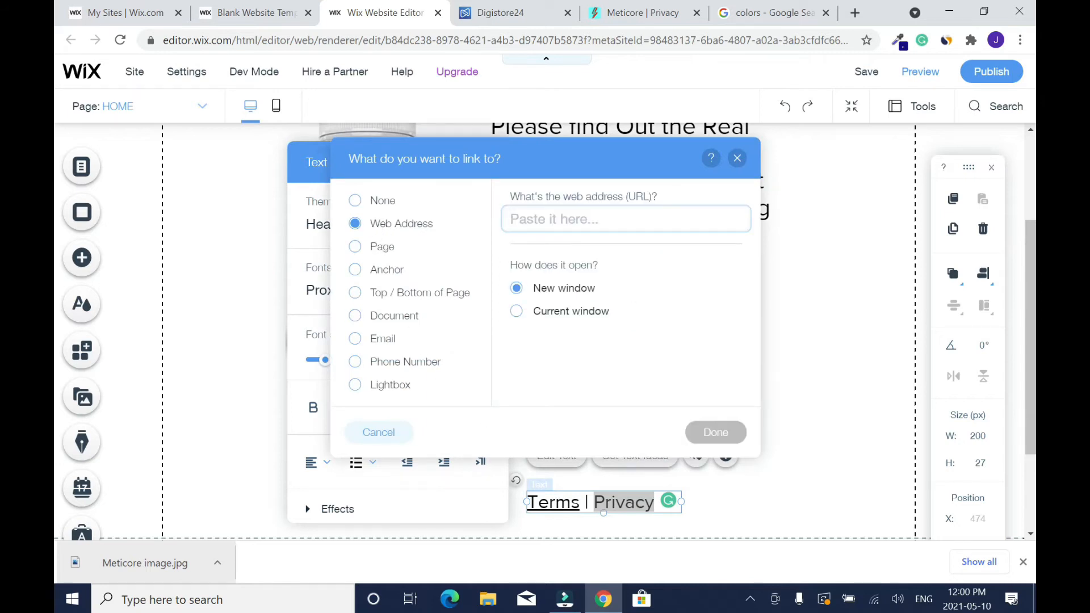
right_click(560, 219)
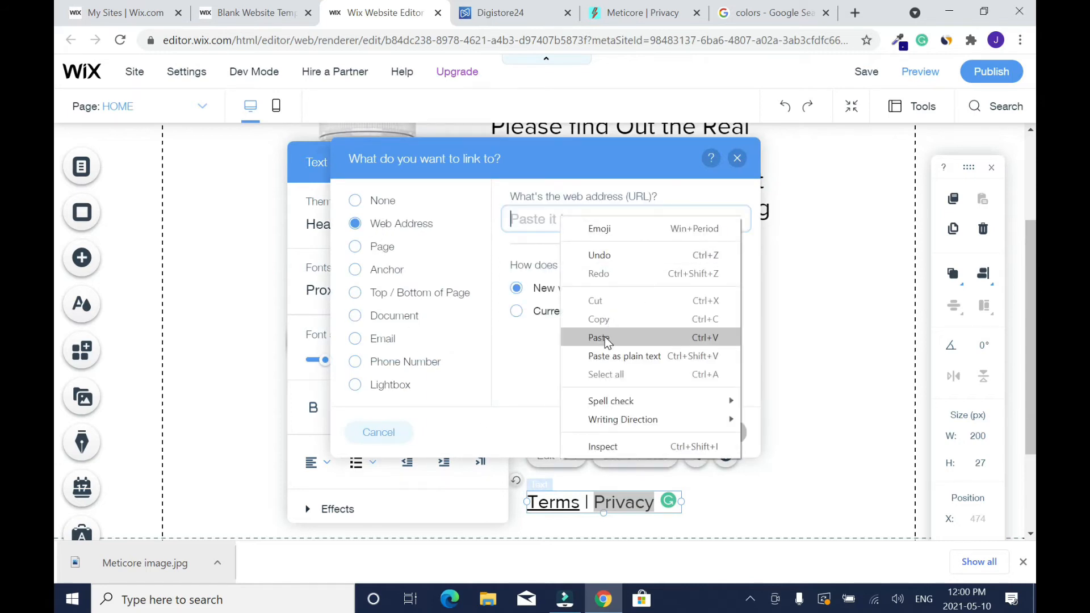
click(597, 339)
click(719, 437)
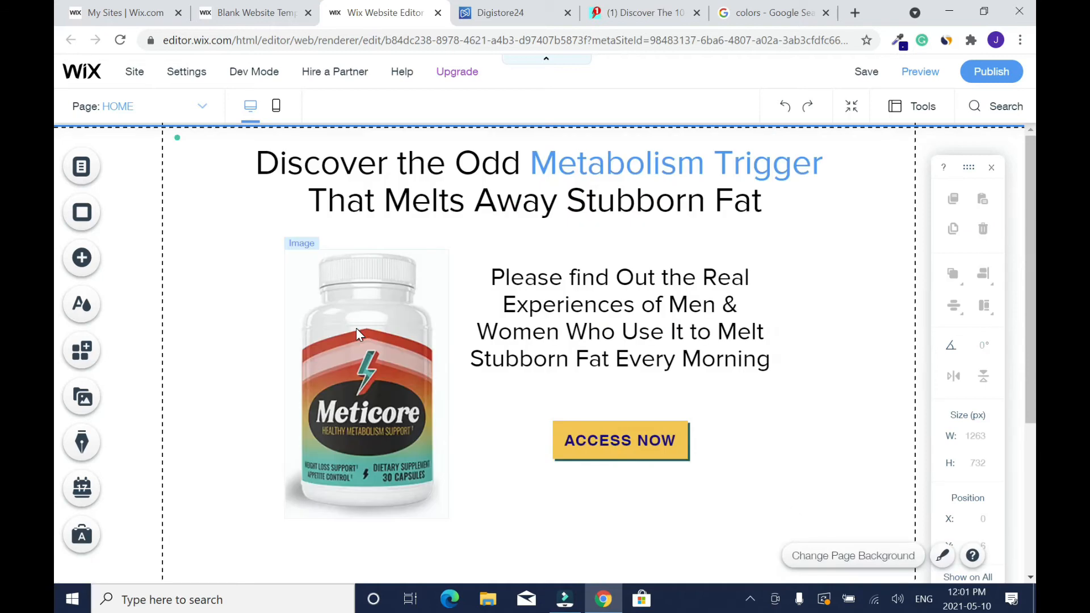
- Link the Meticore bottle image to a web address that opens in a new window
click(356, 328)
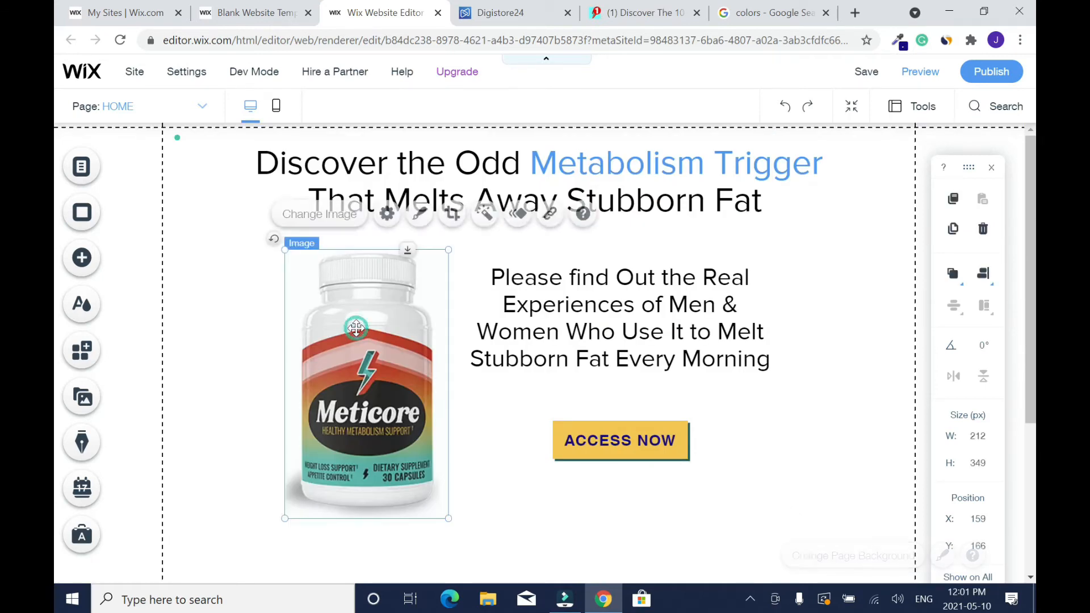
click(537, 220)
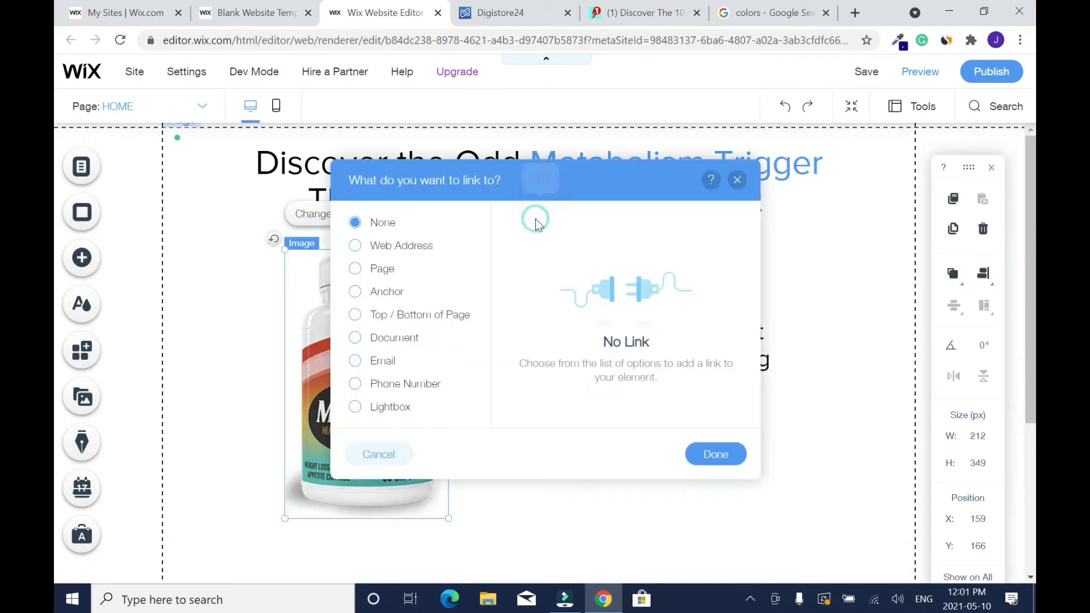
click(410, 253)
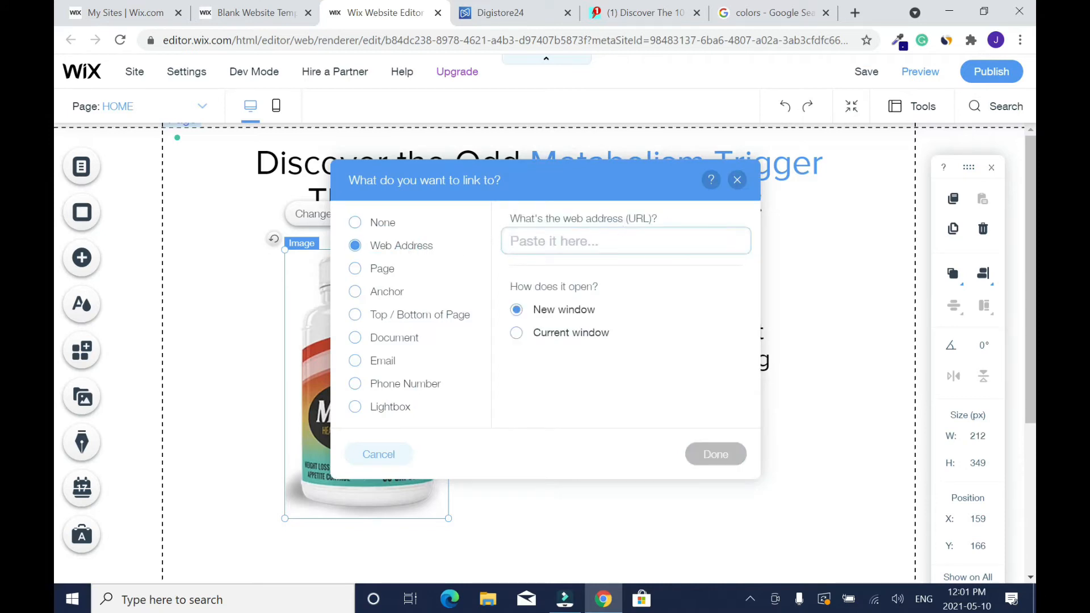
click(741, 462)
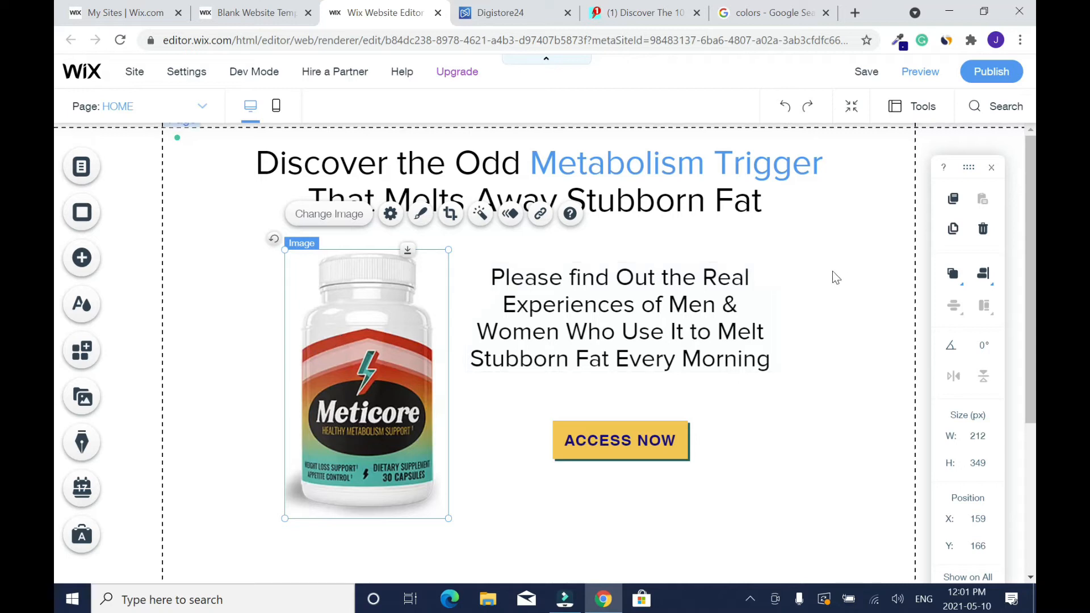
click(813, 272)
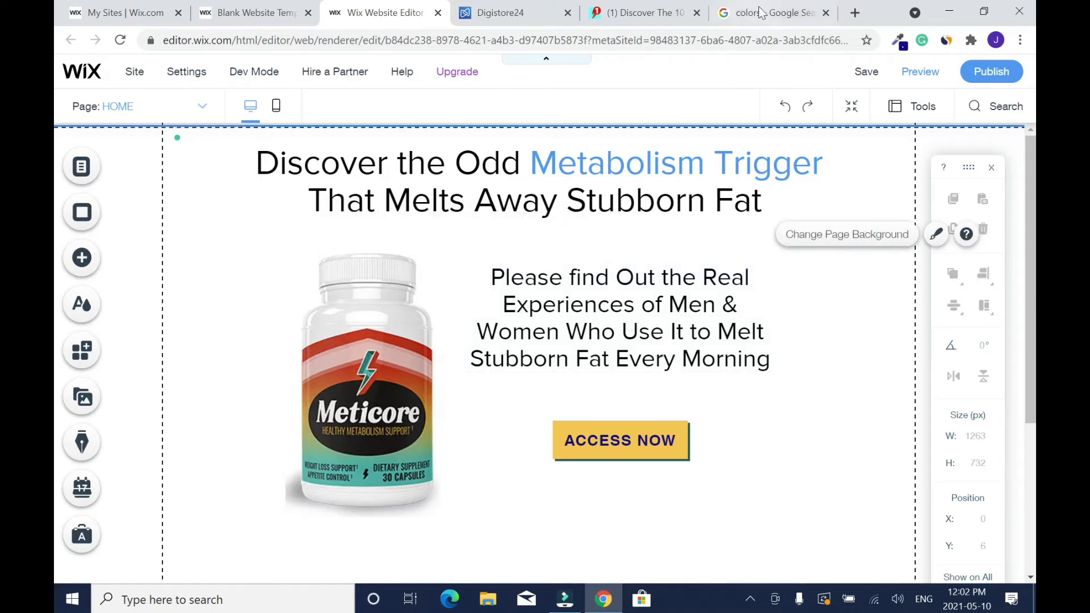
- Add a Heading 5 text element below the Terms | Privacy line, extending the page section downward to fit it
scroll(86, 259, down, 3)
click(86, 259)
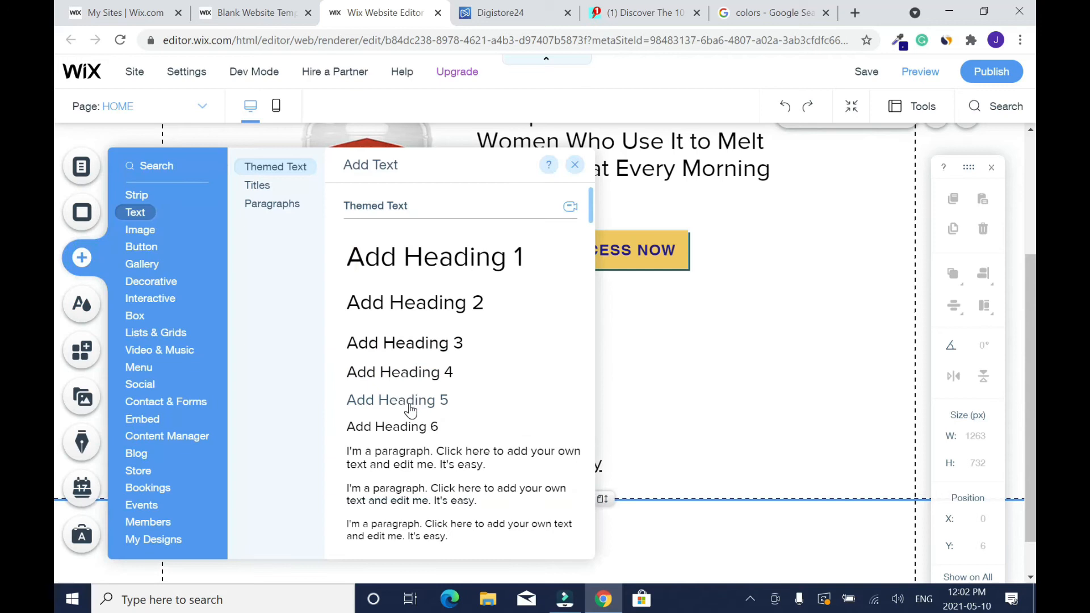
click(413, 406)
drag(596, 348, 650, 426)
click(629, 480)
drag(603, 503, 600, 572)
drag(513, 428, 530, 520)
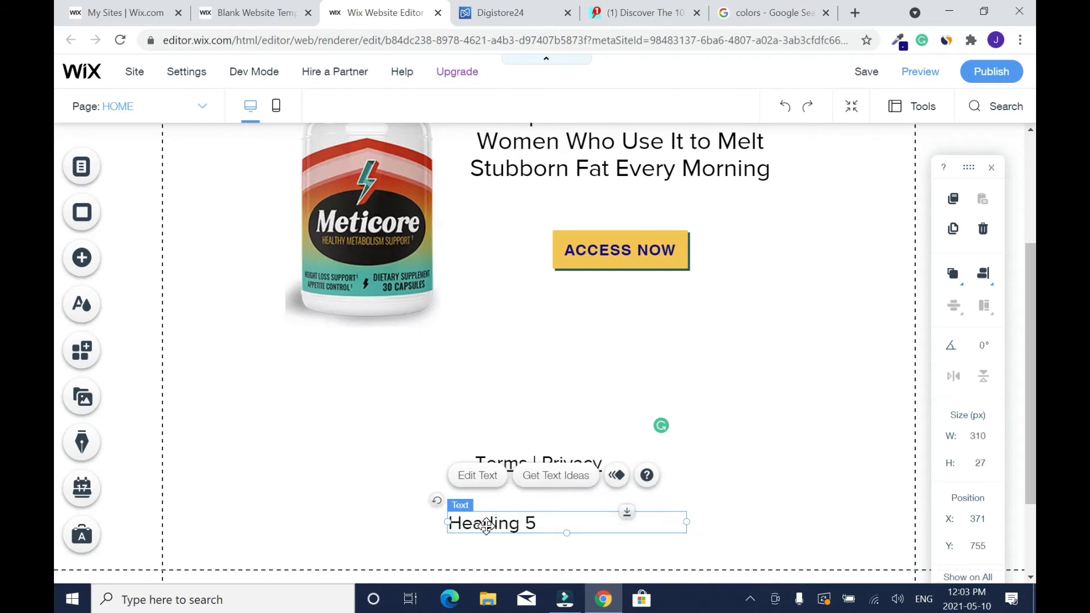
- Replace the new Heading 5 text with "Copyright 2021 - Blogsdom"
double_click(486, 524)
text(Blogsdom)
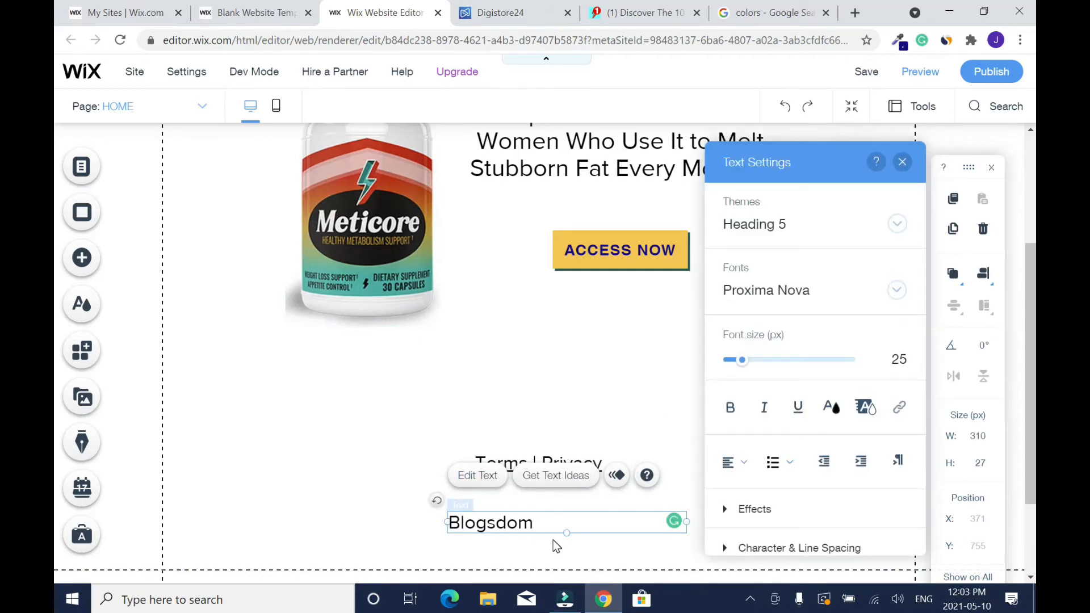
text(Copyright )
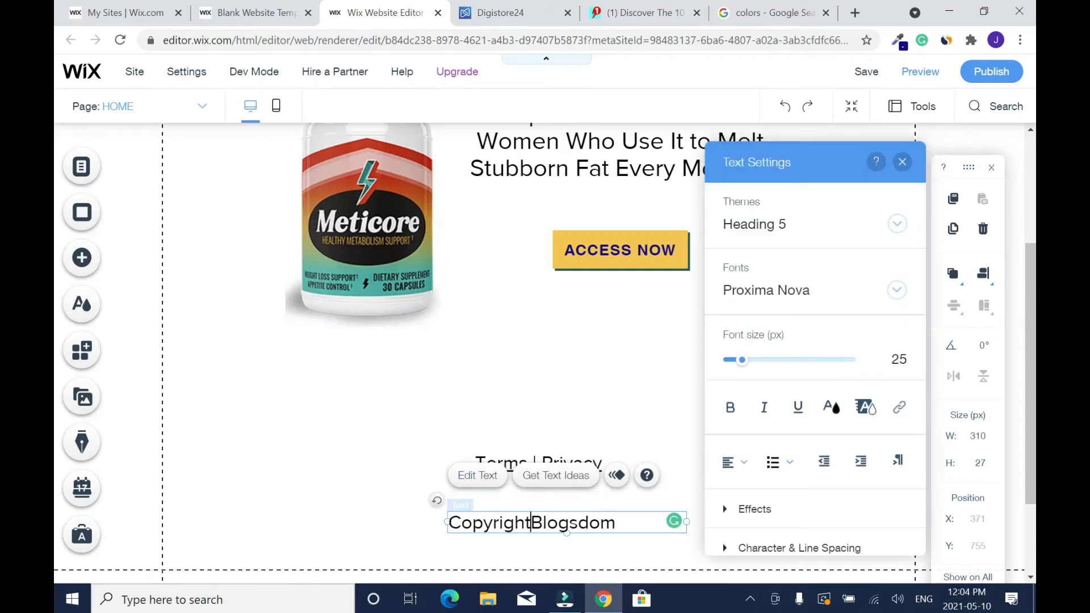
text(2020)
key(BackSpace)
text(1 - )
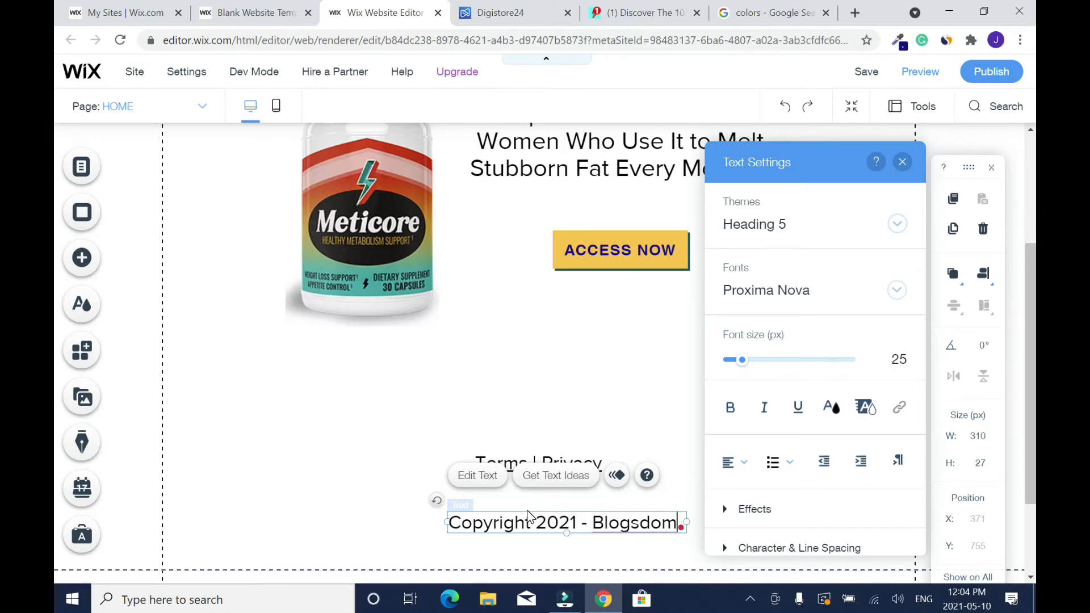
text(.)
- Complete the copyright text with ". All Rights Reserved." and finish editing it
key(Return)
text(All RIGHTS rESERVE)
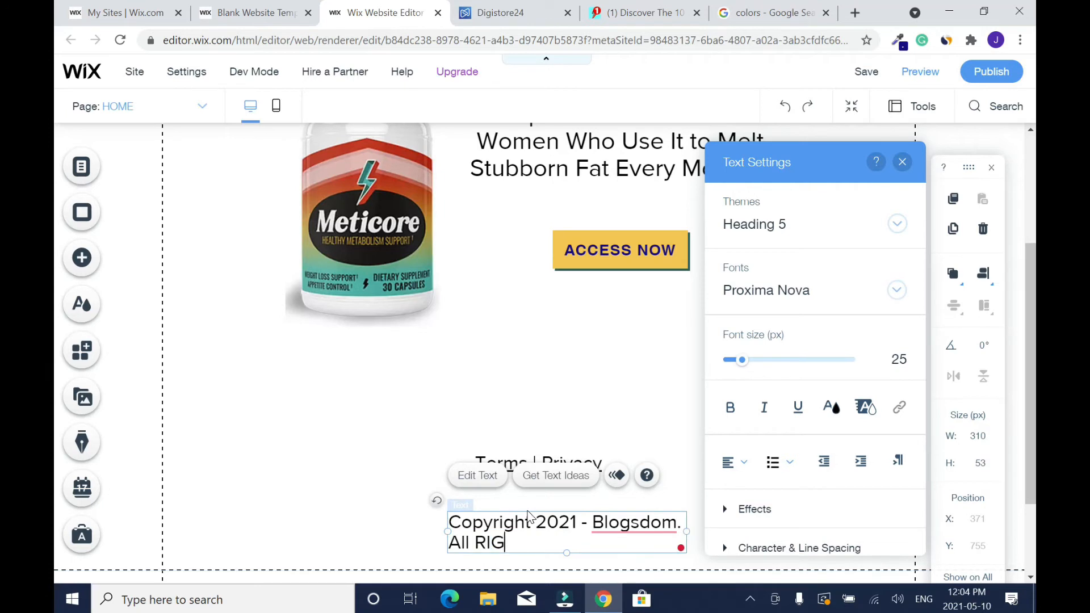
key(BackSpace)
key(BackSpace)
key(BackSpace)
key(BackSpace)
key(BackSpace)
key(BackSpace)
key(BackSpace)
key(BackSpace)
key(BackSpace)
key(BackSpace)
key(BackSpace)
key(BackSpace)
key(BackSpace)
text(ight)
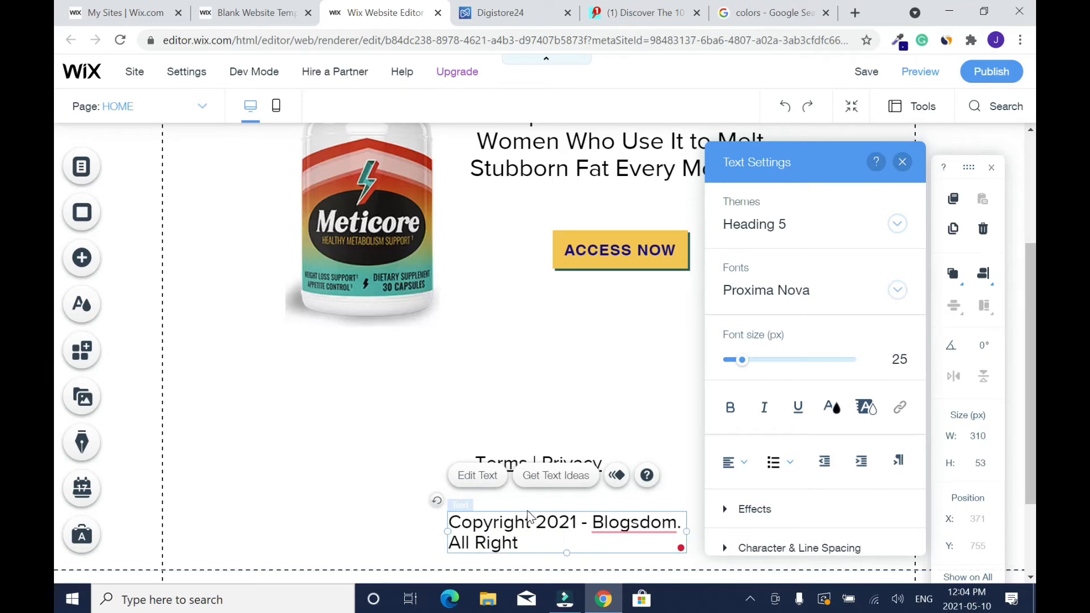
text(s Reserved.)
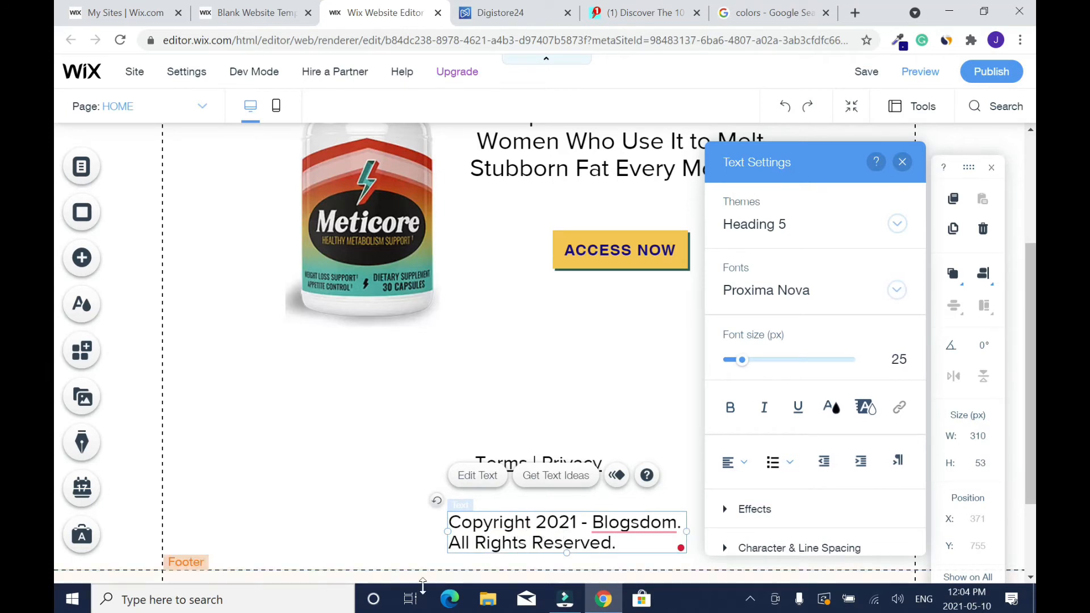
key(Escape)
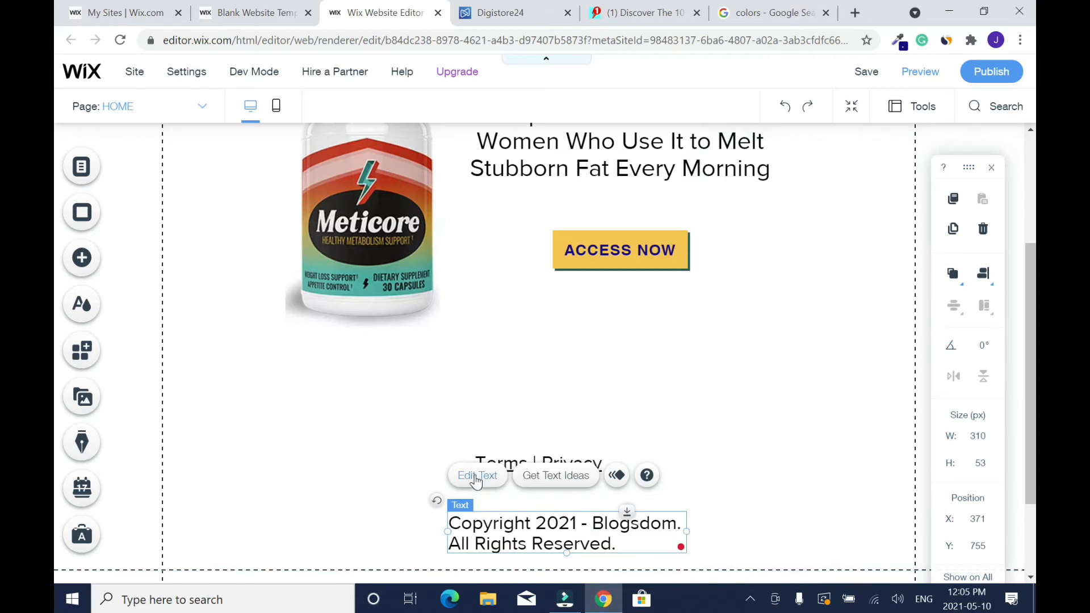
- Centre-align the copyright text within its box
click(476, 475)
click(738, 461)
click(739, 505)
click(633, 421)
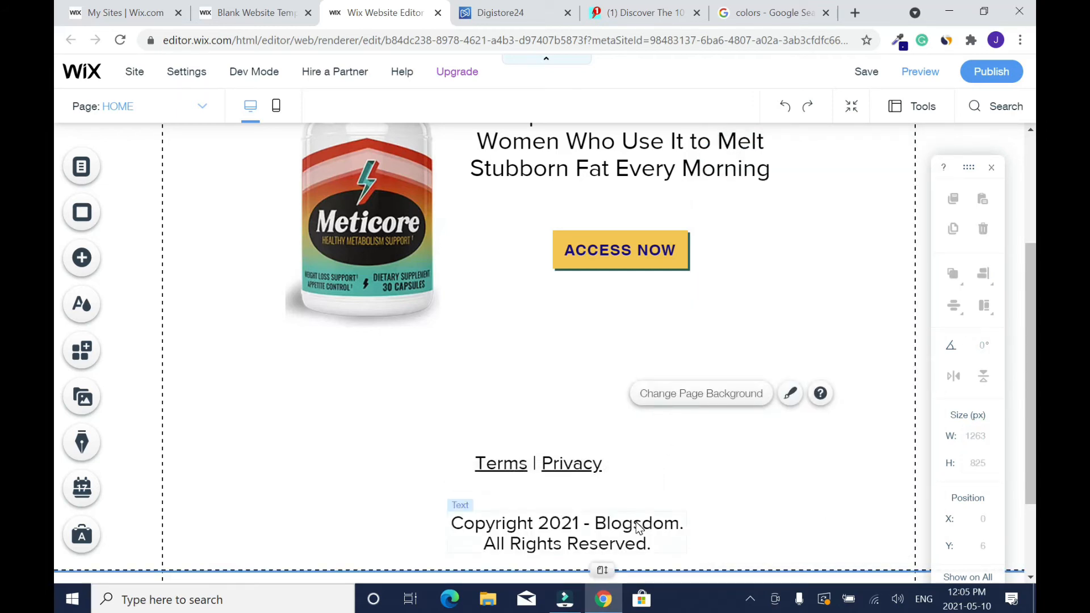
- Reduce the copyright text's font size slightly and recheck its centre alignment
click(630, 518)
click(630, 517)
mouse_move(740, 359)
mouse_down()
mouse_move(731, 361)
mouse_move(740, 366)
mouse_up()
click(904, 163)
click(758, 505)
click(652, 526)
click(480, 479)
click(738, 462)
click(743, 465)
click(621, 395)
click(625, 519)
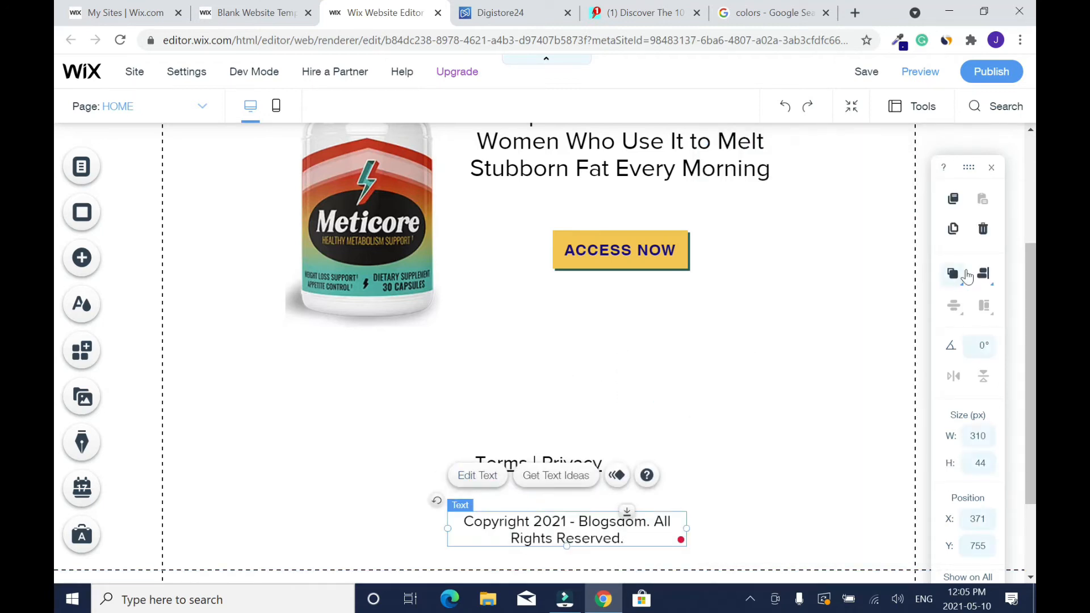
- Align the Terms | Privacy text to the page centre and move it down closer to the copyright line
click(628, 382)
click(570, 465)
click(982, 278)
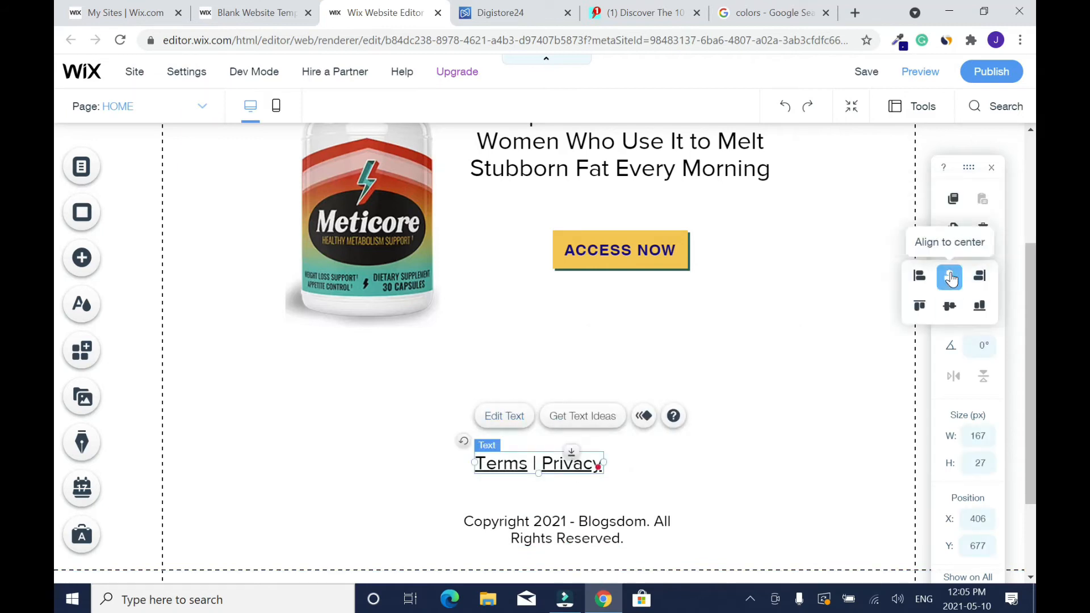
click(723, 393)
drag(570, 463, 570, 488)
- Widen the copyright text box to fit the text on one line, centred beneath Terms | Privacy
click(662, 519)
drag(689, 527, 786, 520)
click(477, 475)
drag(482, 520, 404, 521)
click(745, 406)
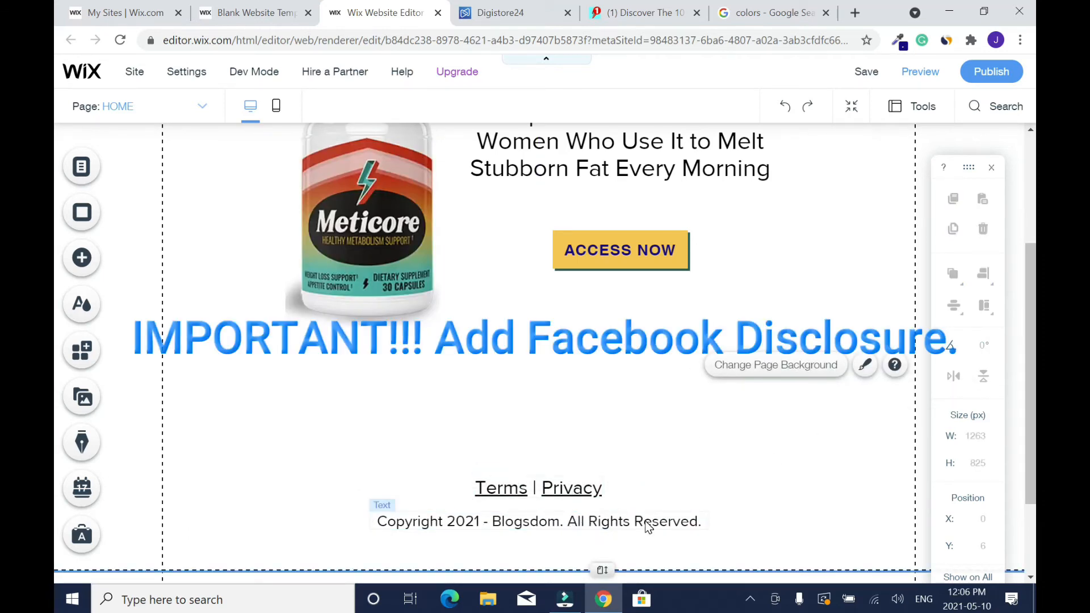
- Add a Heading 5 text element centred just above the Terms | Privacy line and narrow its box to about 127 px
click(81, 258)
drag(431, 386, 562, 445)
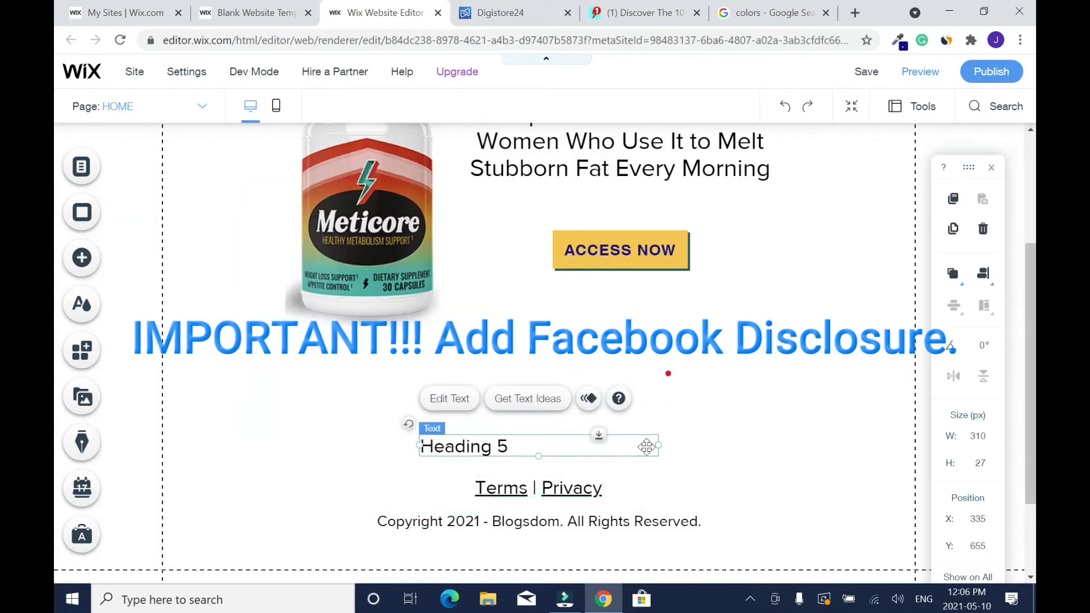
drag(659, 445, 595, 444)
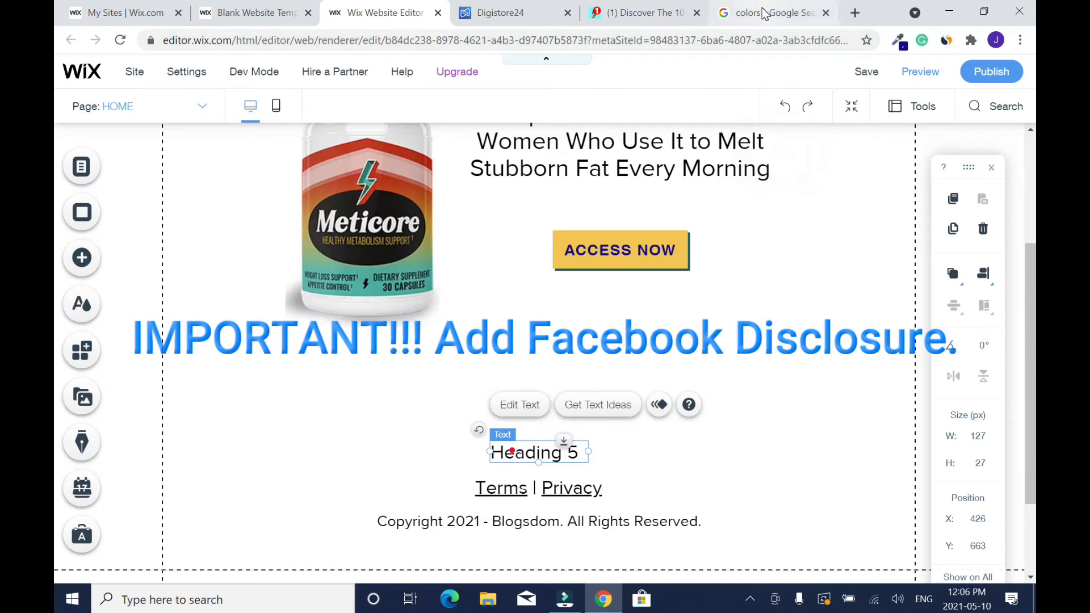
- Replace the new heading with the copied Facebook disclosure text, move it up and widen its box to about 710 px
click(520, 405)
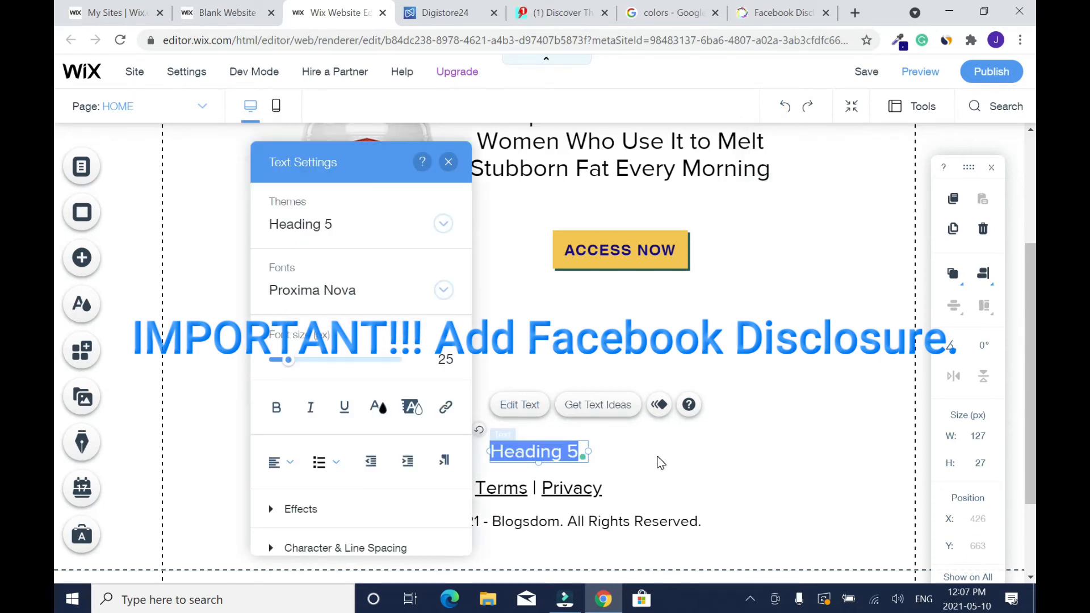
text(This site is not part of the Facebook website or Facebook Inc. Additionally, this site is NOT endorsed by Facebook in any way. FACEBOOK is a trademark of FACEBOOK, Inc.)
key(Escape)
drag(518, 425, 545, 379)
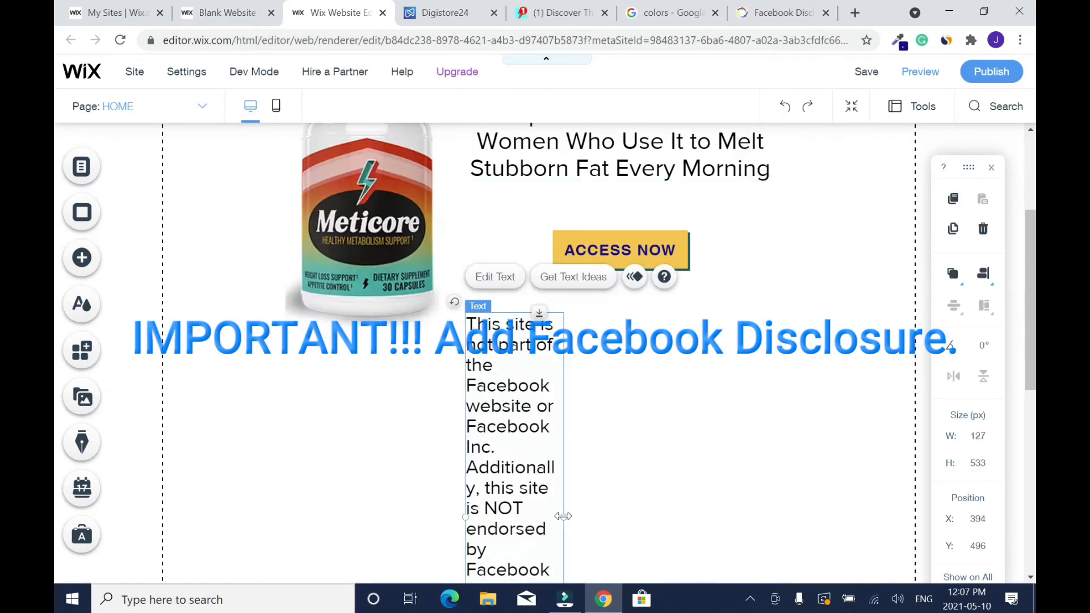
drag(465, 364, 305, 364)
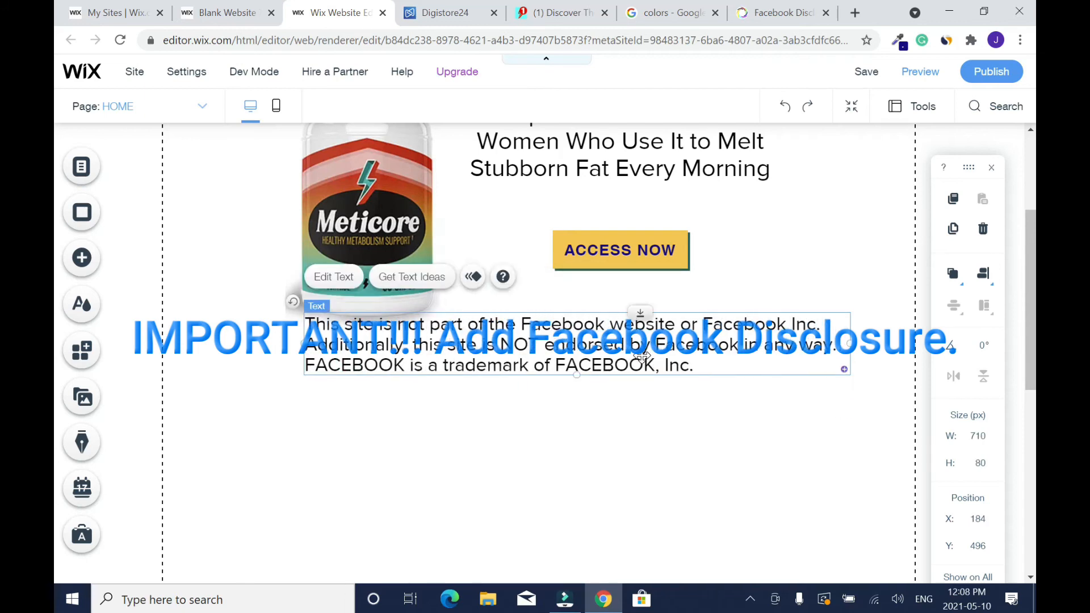
- Centre-align the Facebook disclosure text and move it further down the page, below the ACCESS NOW button
drag(583, 356, 590, 415)
double_click(591, 415)
click(787, 461)
click(788, 488)
click(536, 472)
drag(1029, 329, 1021, 309)
drag(641, 386, 612, 526)
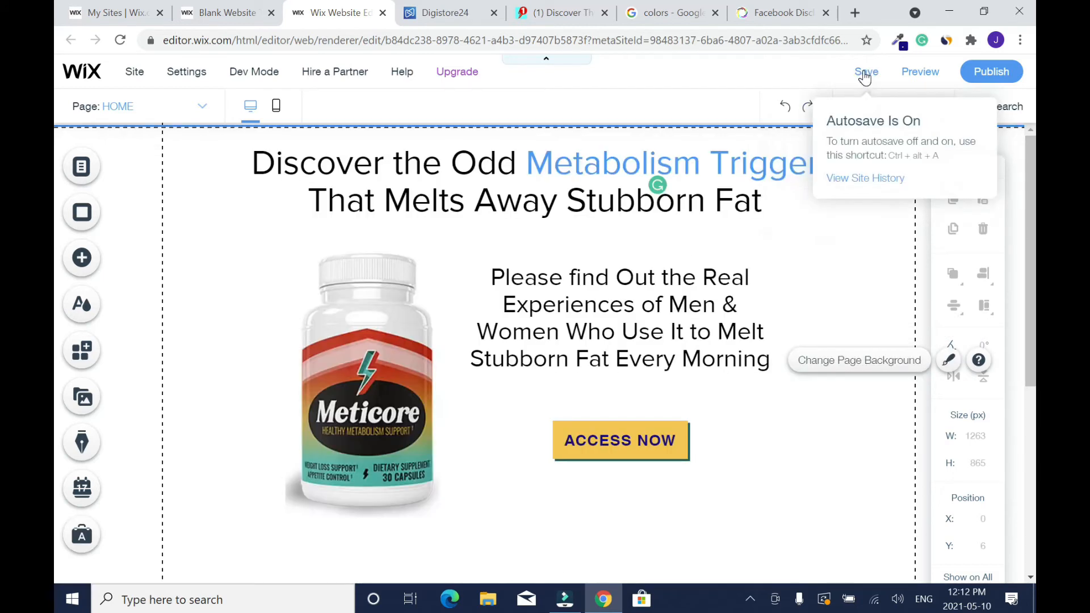
- Save the site and dismiss the save dialog
click(863, 72)
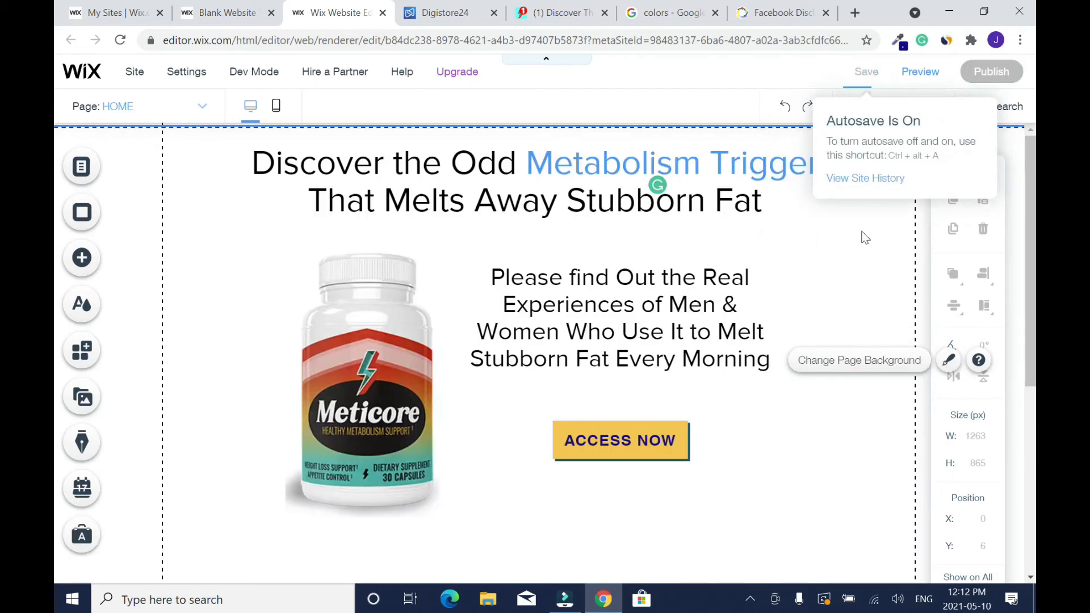
click(768, 511)
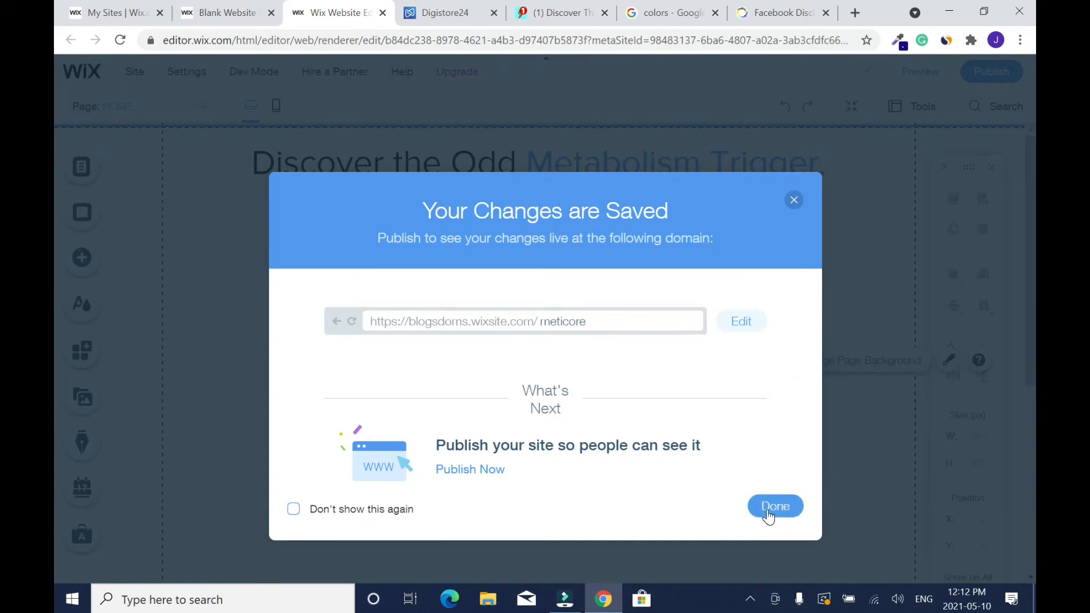
scroll(210, 349, down, 5)
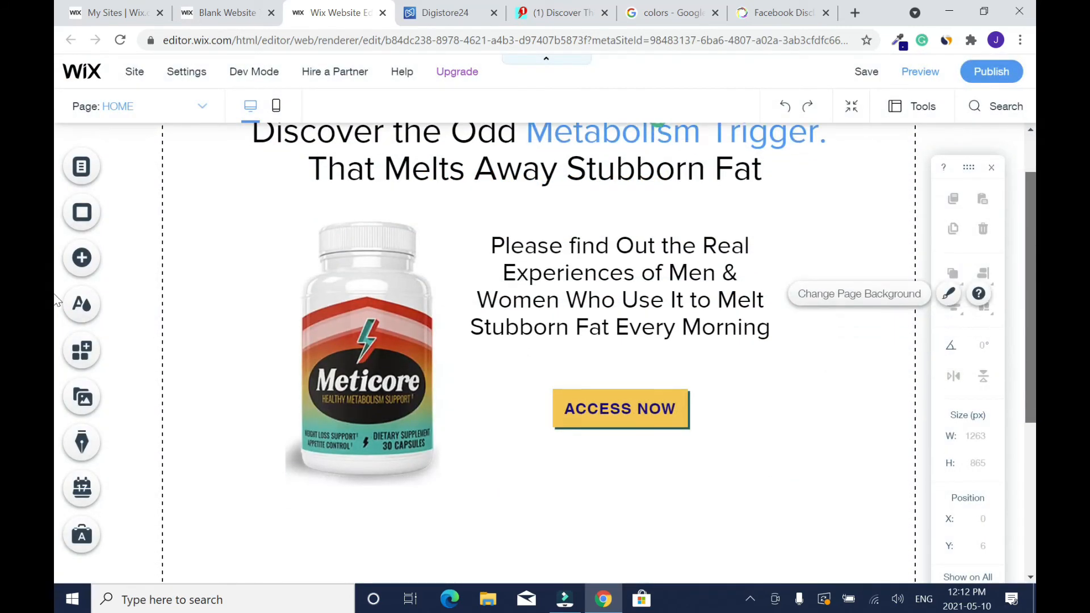
- Switch the editor to the mobile version and review the landing page from the heading down to the copyright text
scroll(210, 349, up, 5)
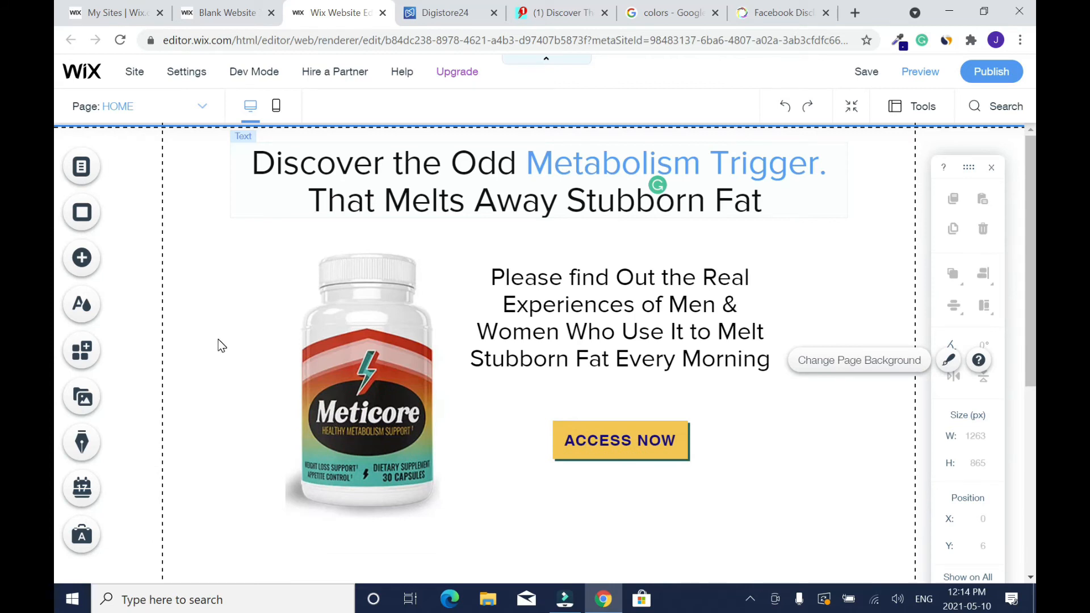
click(226, 272)
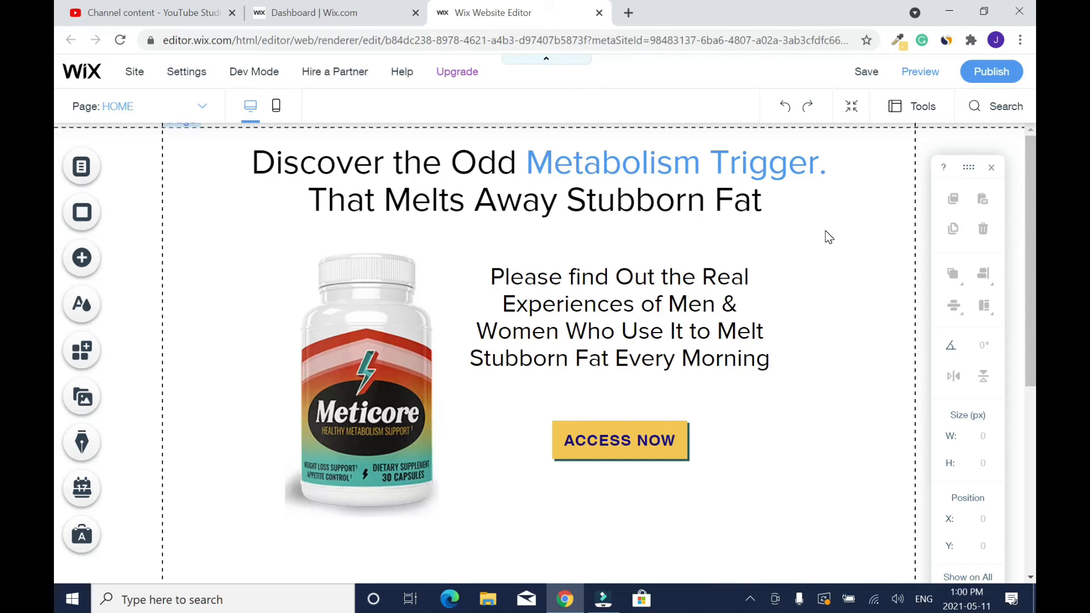
click(278, 114)
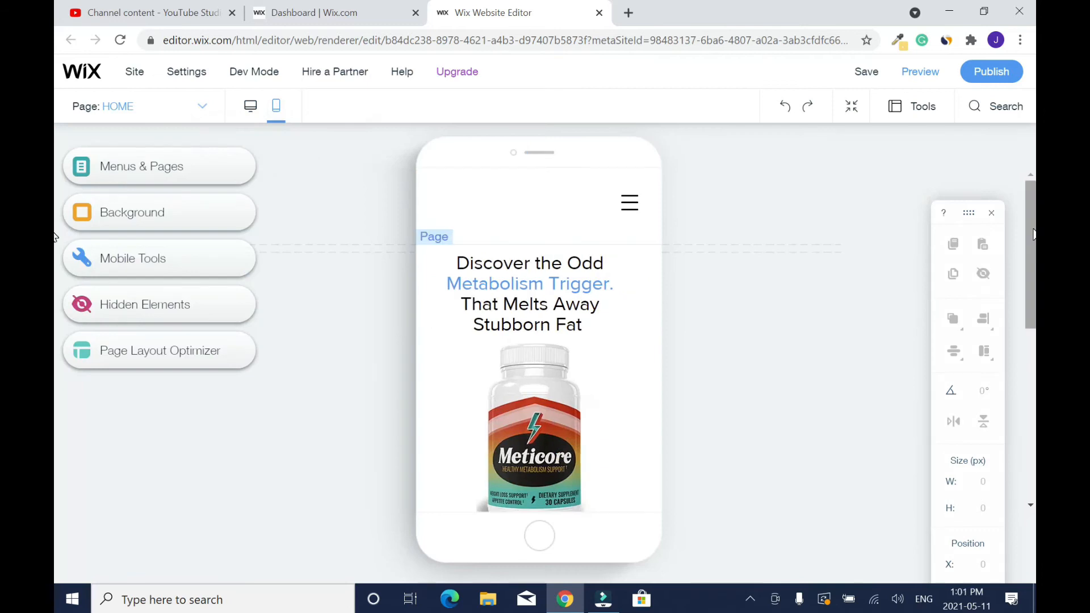
scroll(1032, 301, down, 3)
drag(1032, 300, 1032, 391)
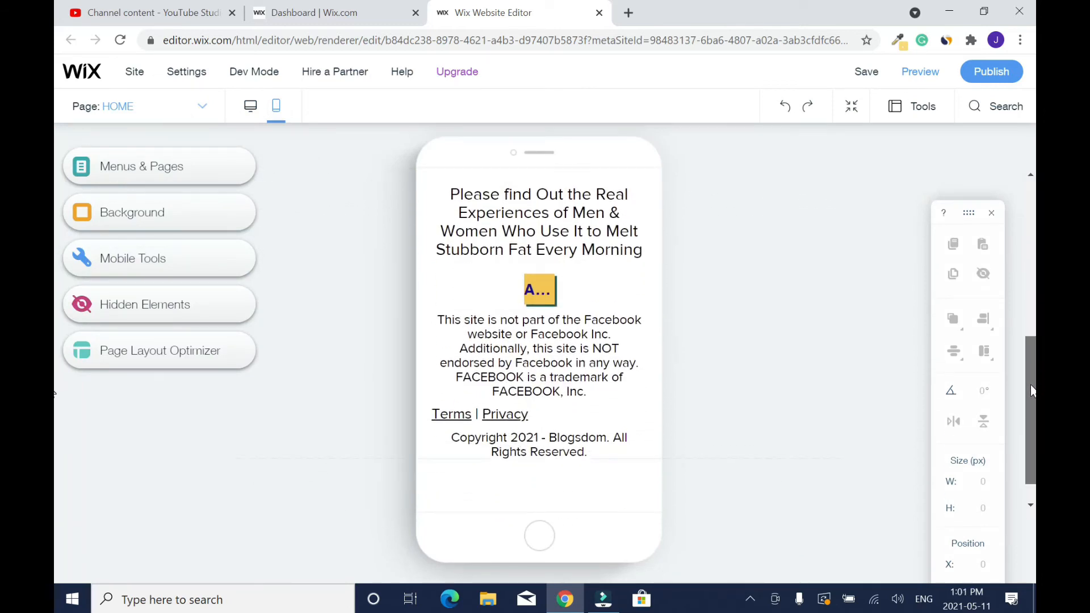
scroll(471, 392, down, 1)
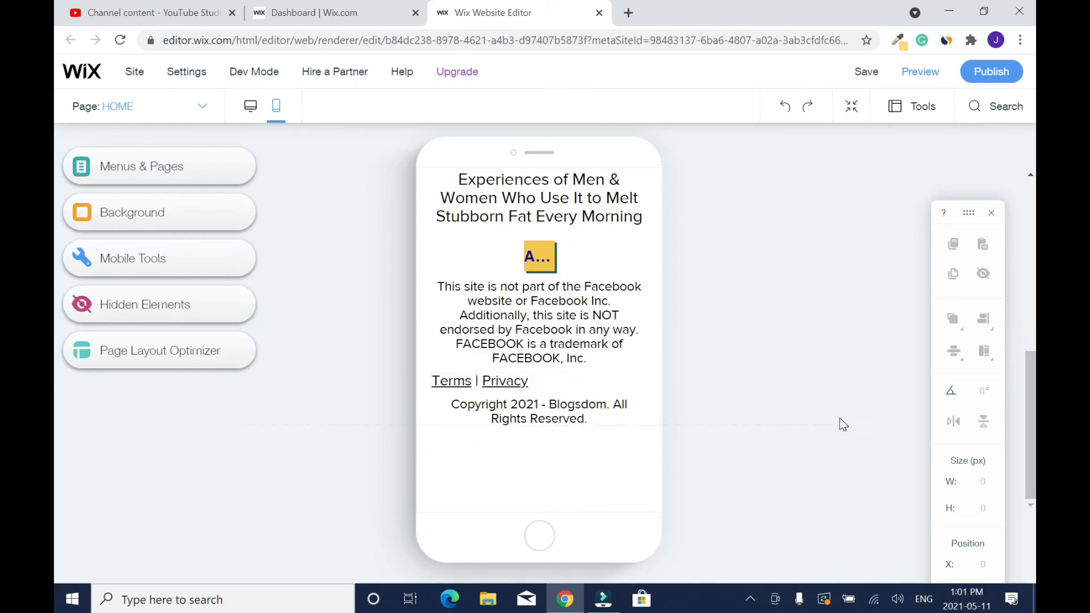
drag(1030, 450, 999, 257)
- Narrow the main heading's box to about 264 px on the mobile page, centre it and nudge the bottle image slightly down
click(642, 288)
mouse_move(641, 287)
mouse_down()
mouse_move(650, 291)
mouse_move(635, 288)
mouse_up()
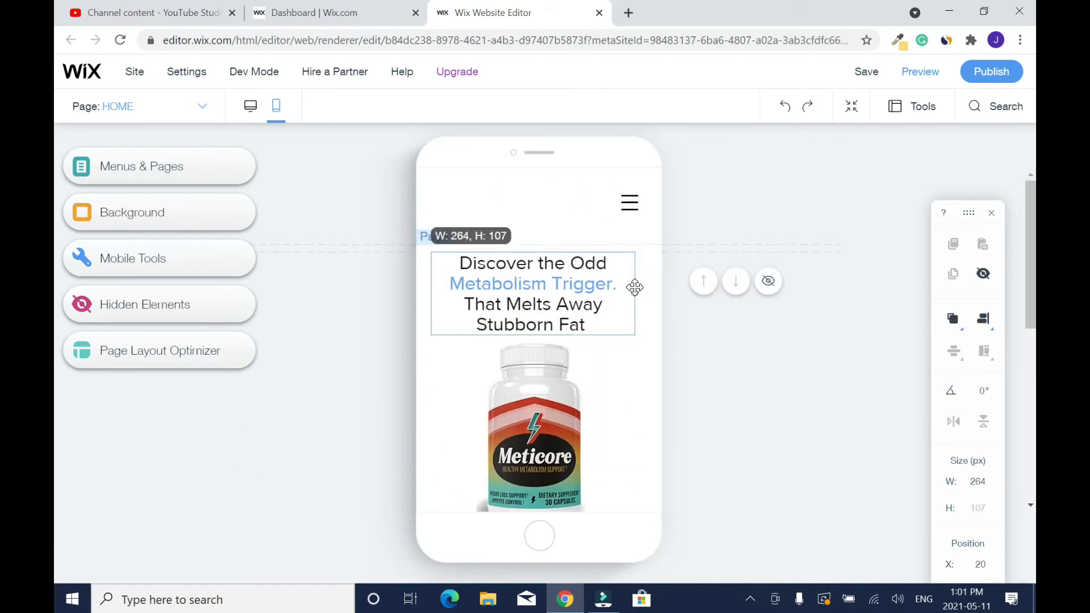
click(685, 331)
drag(1031, 283, 1031, 343)
drag(535, 272, 536, 280)
click(708, 298)
- Move the "Please find Out the Real Experiences" text directly below the heading and place the bottle image beneath it
click(583, 432)
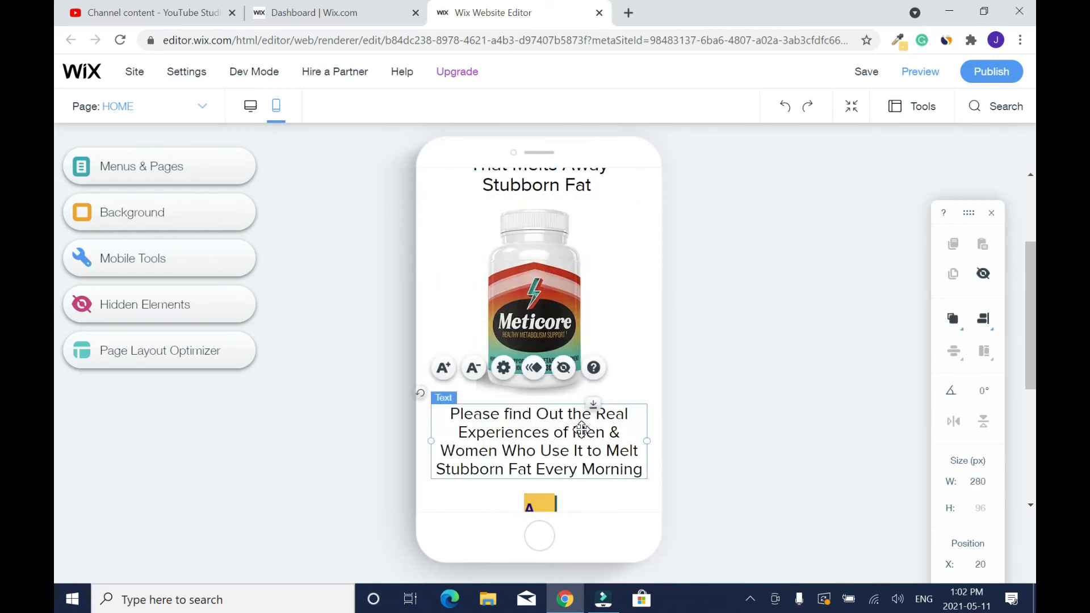
drag(582, 429, 583, 211)
drag(542, 347, 541, 426)
drag(605, 199, 603, 219)
click(729, 339)
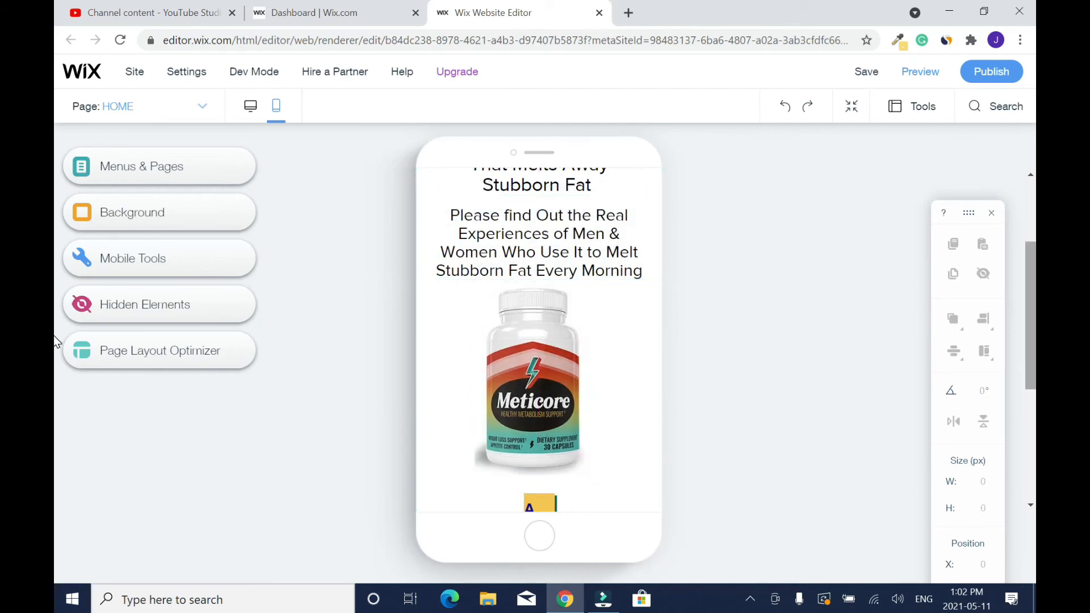
- Reduce the font size of the "Please find Out the Real Experiences" text until it fits on three lines
scroll(613, 356, up, 2)
click(614, 361)
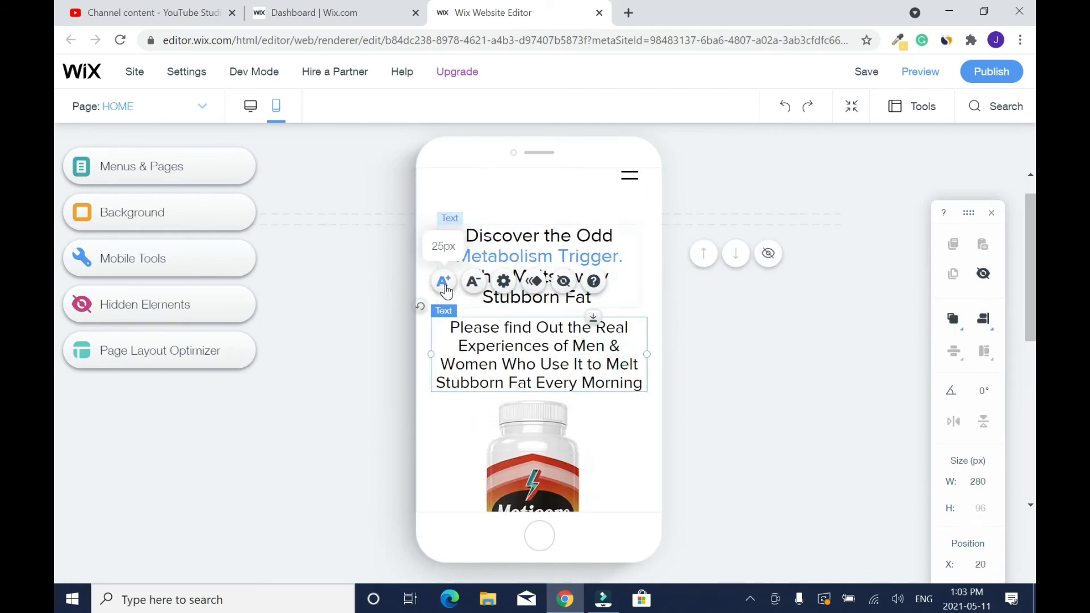
click(475, 288)
click(475, 288)
click(474, 289)
click(474, 289)
click(475, 288)
click(714, 344)
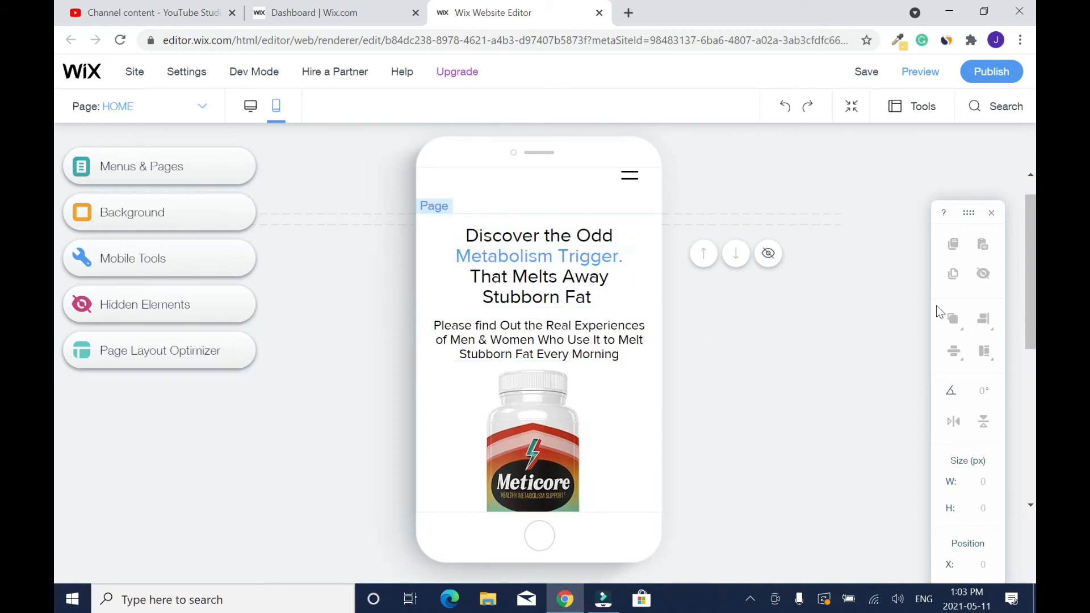
- Widen the ACCESS NOW button enough for its full label and centre it below the bottle image
scroll(547, 324, down, 5)
click(546, 322)
mouse_move(556, 319)
mouse_down()
mouse_move(641, 317)
mouse_move(572, 308)
mouse_up()
- Reduce the font size of the Facebook disclosure text on the mobile page by two increments
click(607, 394)
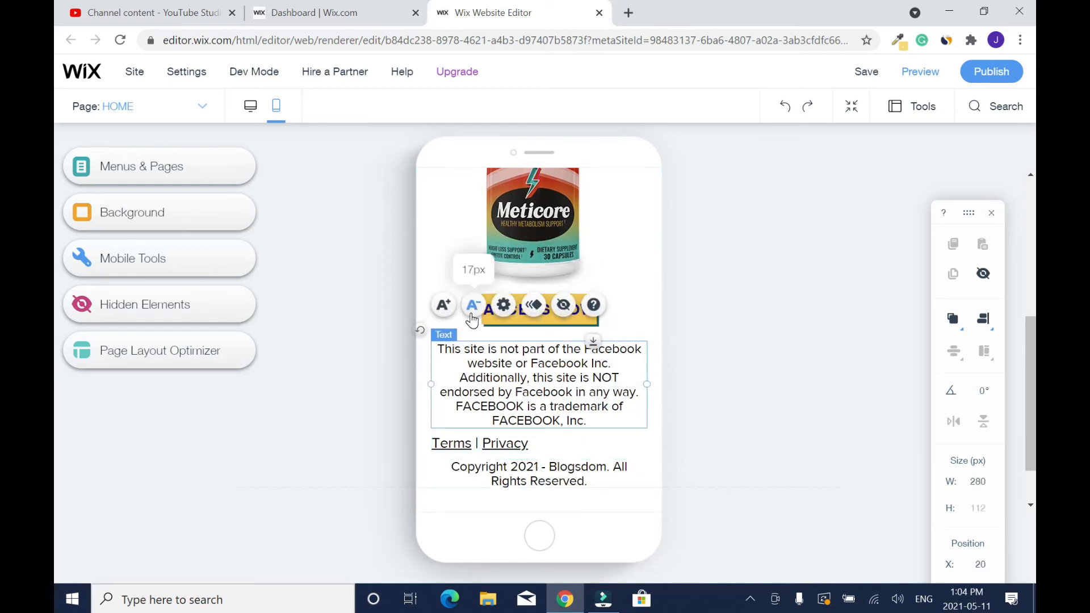
click(472, 305)
click(472, 305)
click(739, 382)
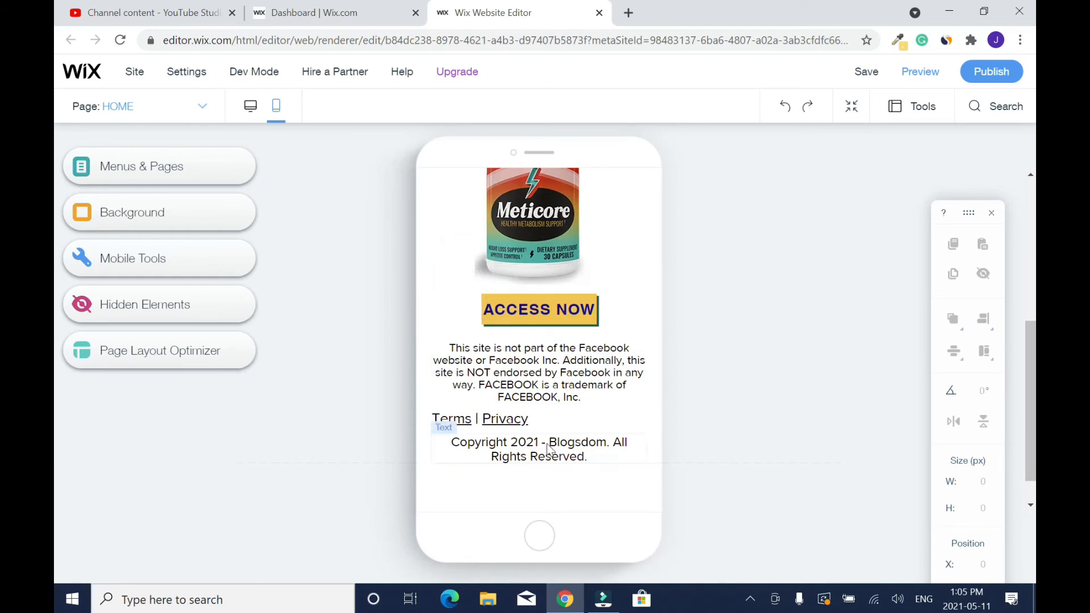
- Centre the Terms | Privacy line and narrow the copyright text's box so "All Rights Reserved." wraps onto its own line
click(544, 419)
drag(545, 418, 535, 421)
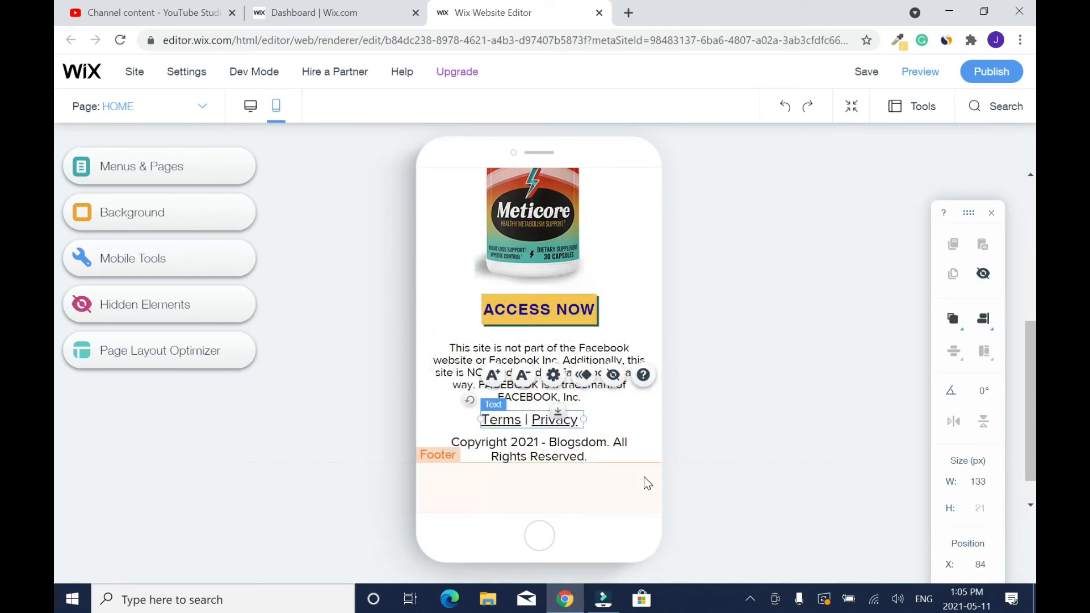
click(601, 450)
drag(653, 448, 597, 448)
click(704, 438)
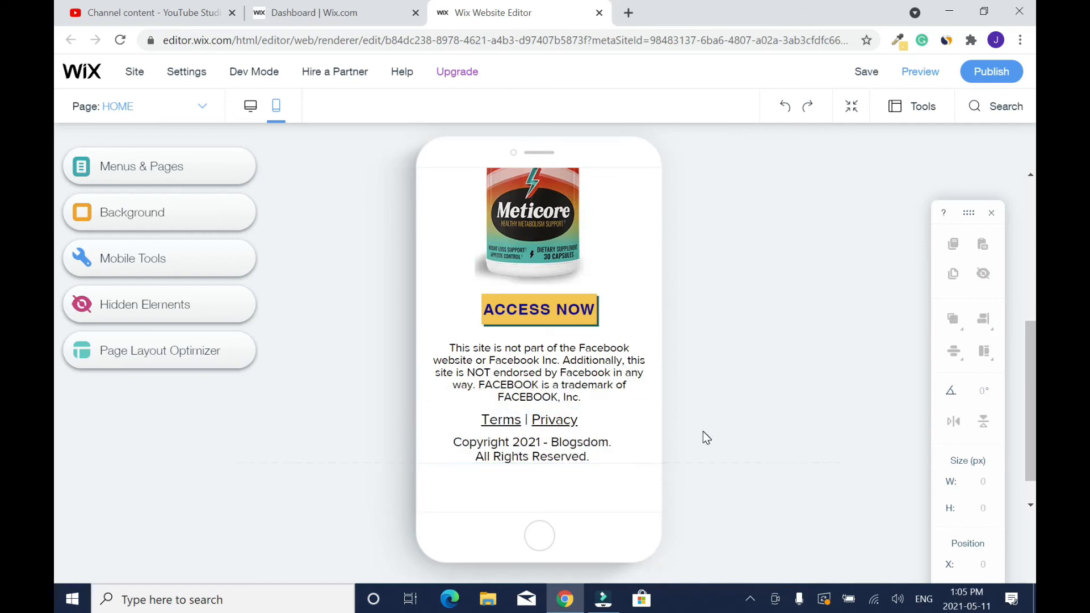
- Shift the bottle image slightly to the right to centre it on the mobile page
scroll(1021, 365, up, 3)
drag(533, 359, 540, 358)
click(58, 383)
scroll(539, 363, down, 2)
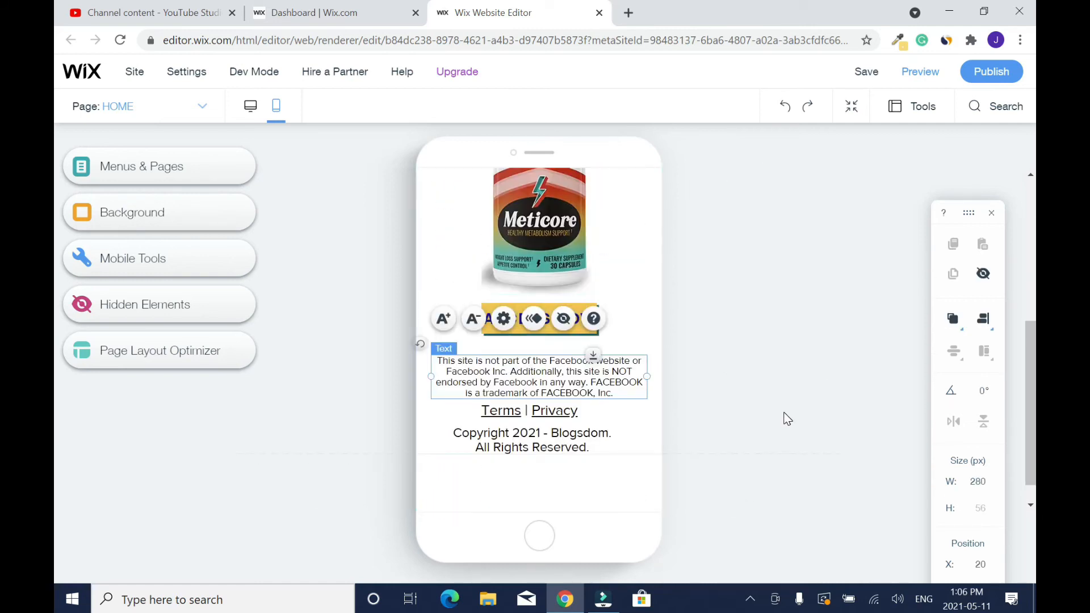
click(787, 419)
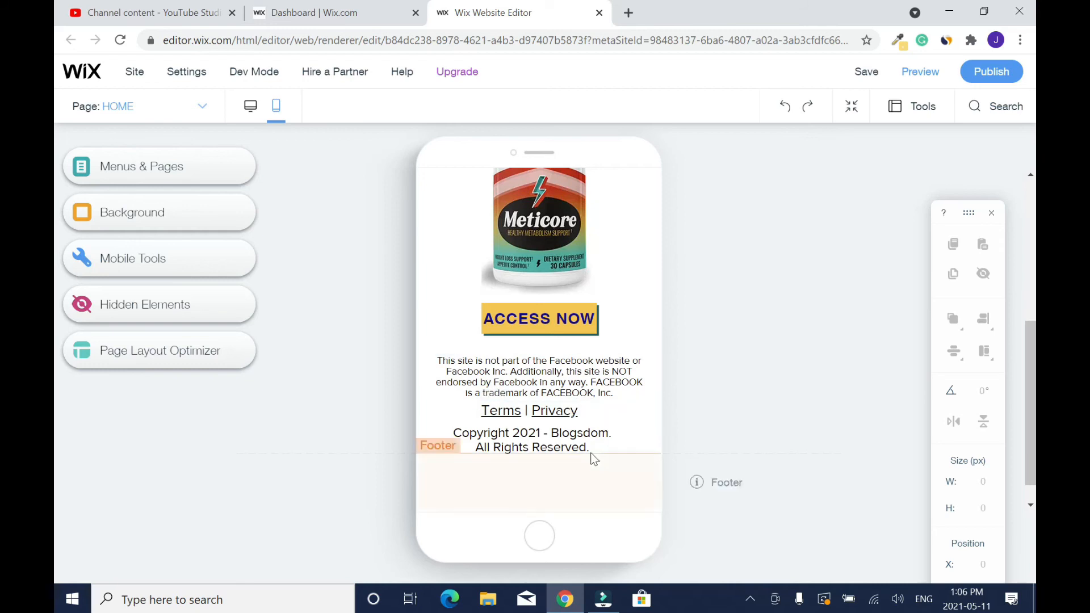
- Rearrange the mobile page's closing texts so Terms | Privacy comes first, followed by the copyright and the Facebook disclosure
drag(556, 418, 561, 350)
drag(595, 378, 599, 417)
drag(568, 350, 568, 384)
click(736, 452)
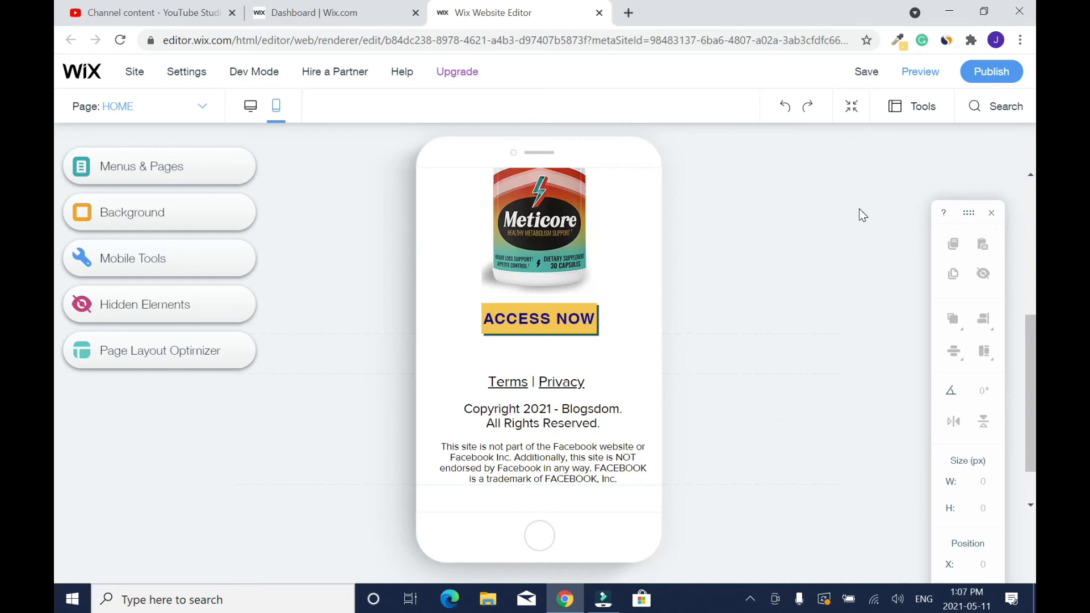
- Save the site, open its address for editing, cancel that edit and dismiss the save dialog
click(866, 74)
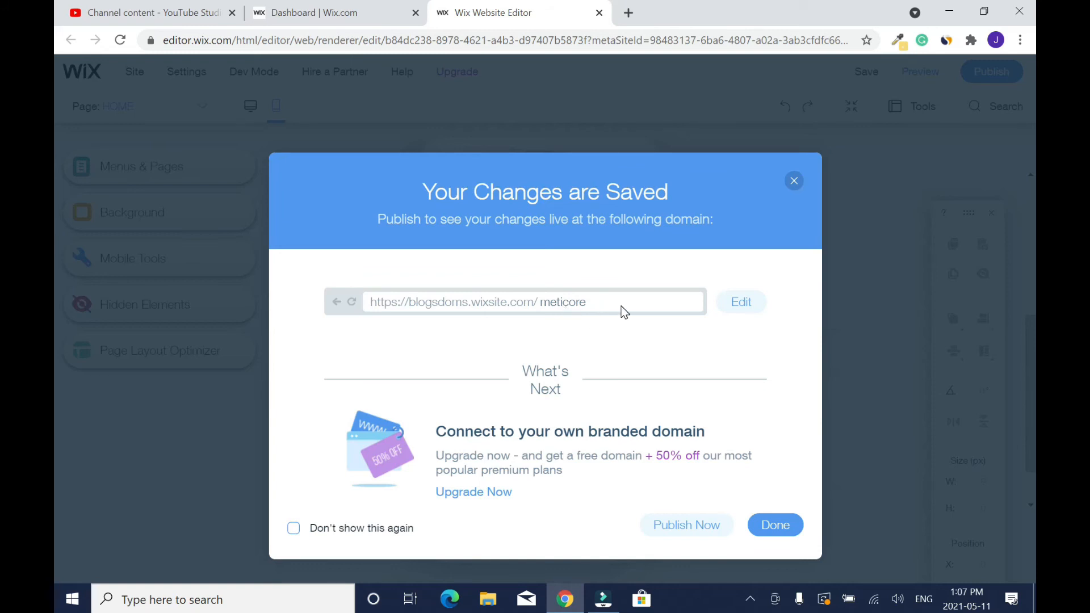
click(742, 303)
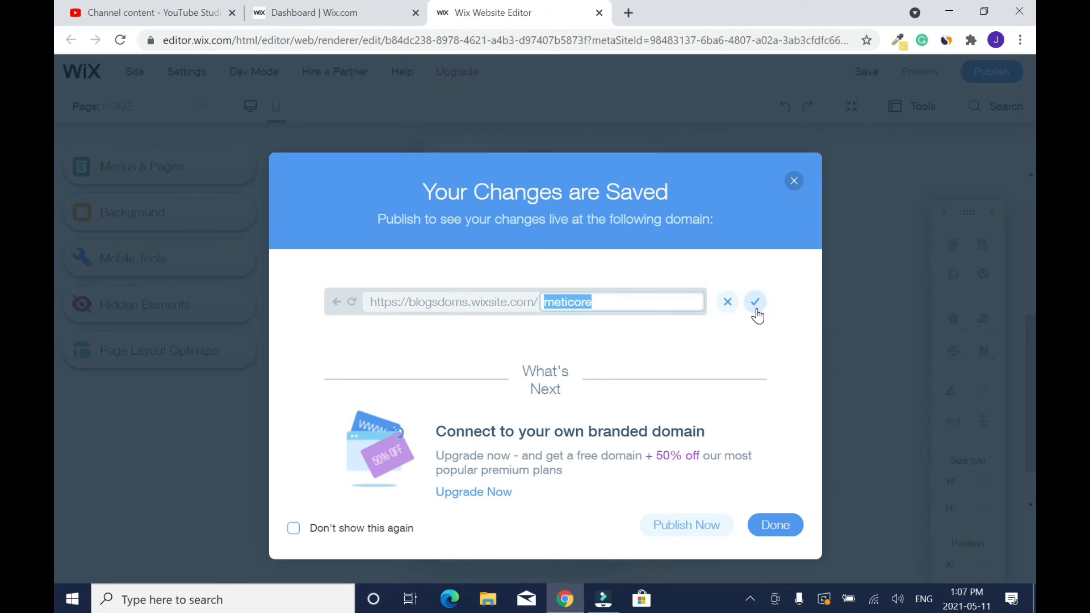
click(729, 303)
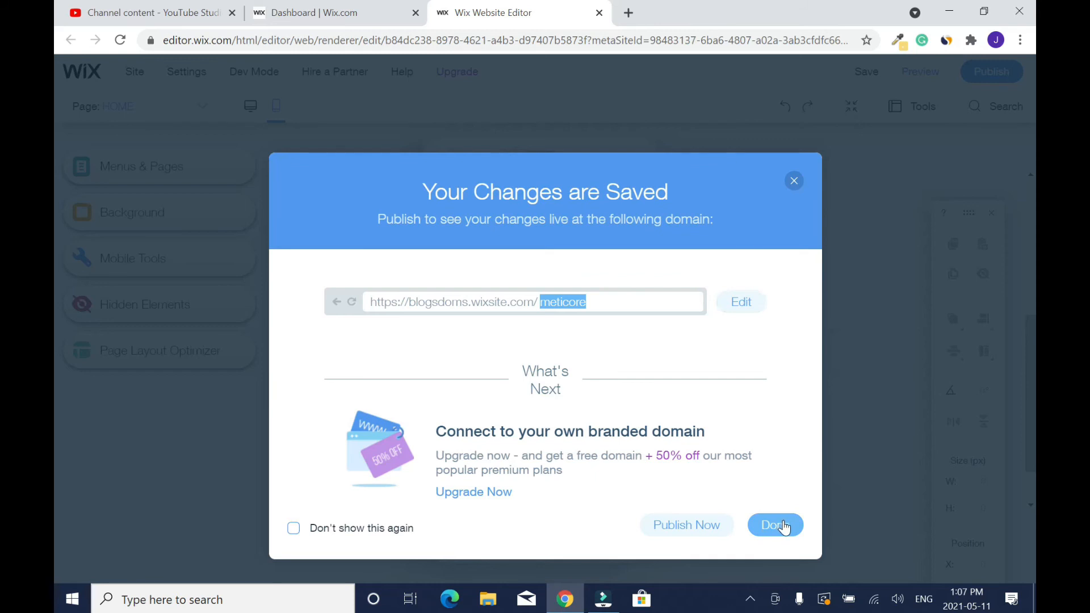
click(794, 182)
- In the desktop version, place Terms | Privacy and the copyright line above the Facebook disclosure at the page's end
click(251, 109)
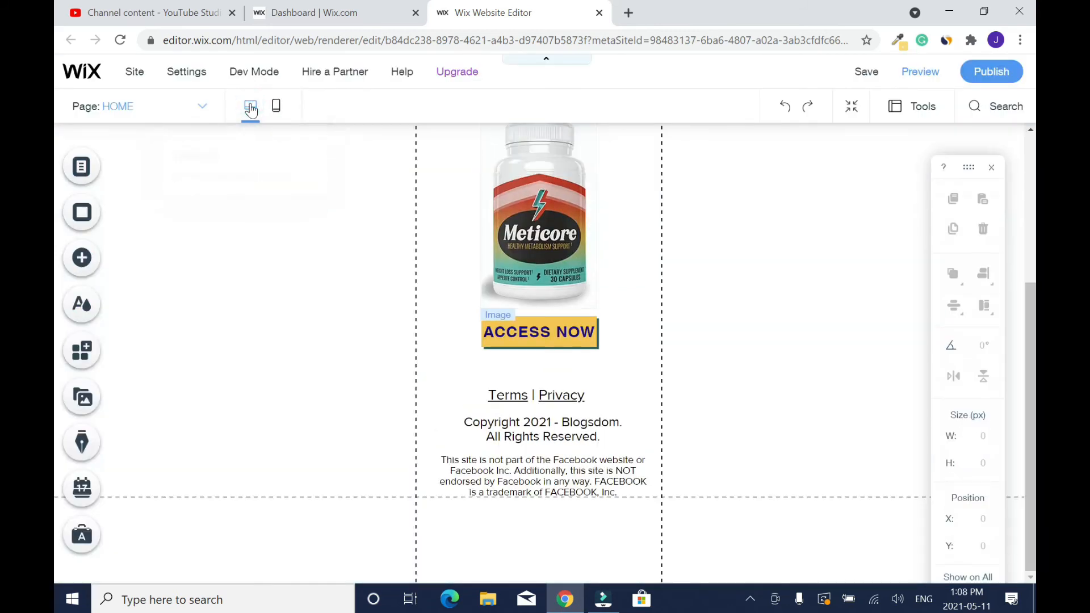
mouse_move(1032, 317)
mouse_down()
mouse_move(1032, 373)
mouse_move(1025, 277)
mouse_move(1025, 324)
mouse_up()
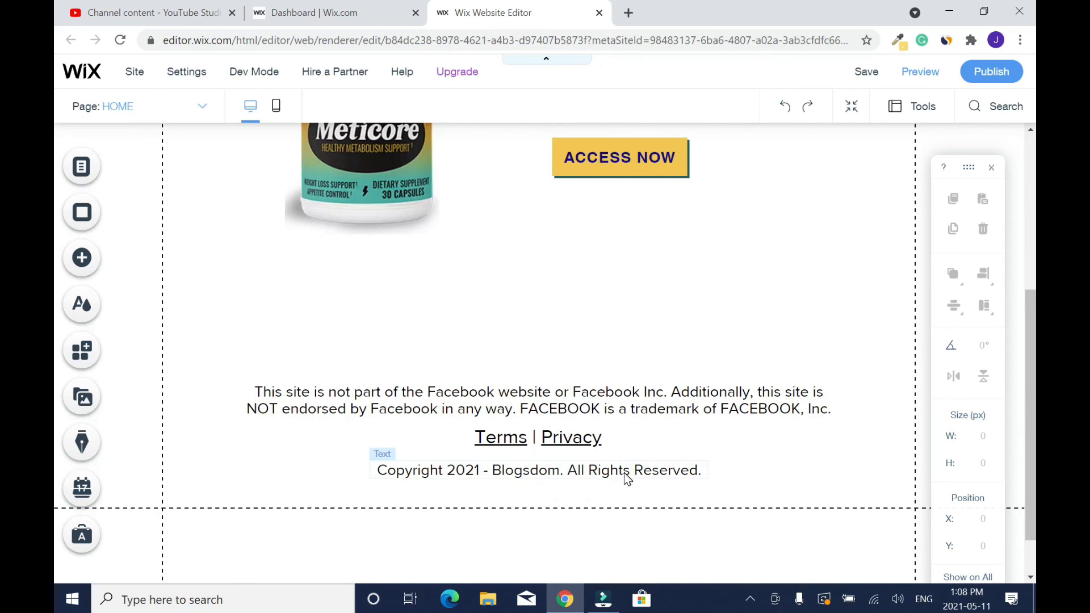
drag(580, 440, 581, 345)
drag(621, 474, 658, 471)
drag(645, 367, 646, 414)
drag(574, 342, 572, 386)
click(818, 328)
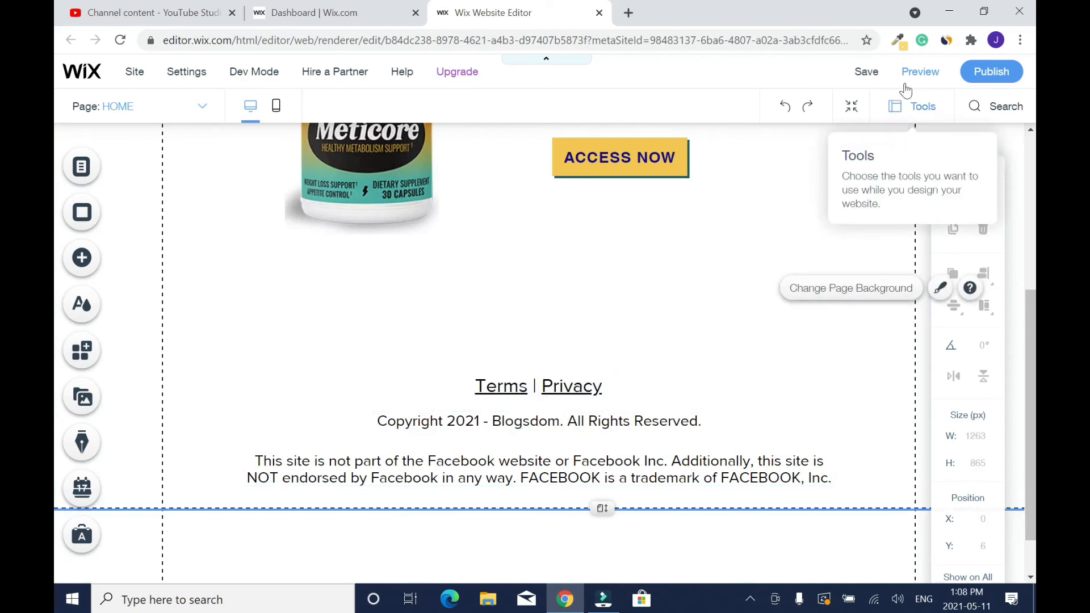
- Save the desktop changes and review the mobile version of the page once more
click(866, 72)
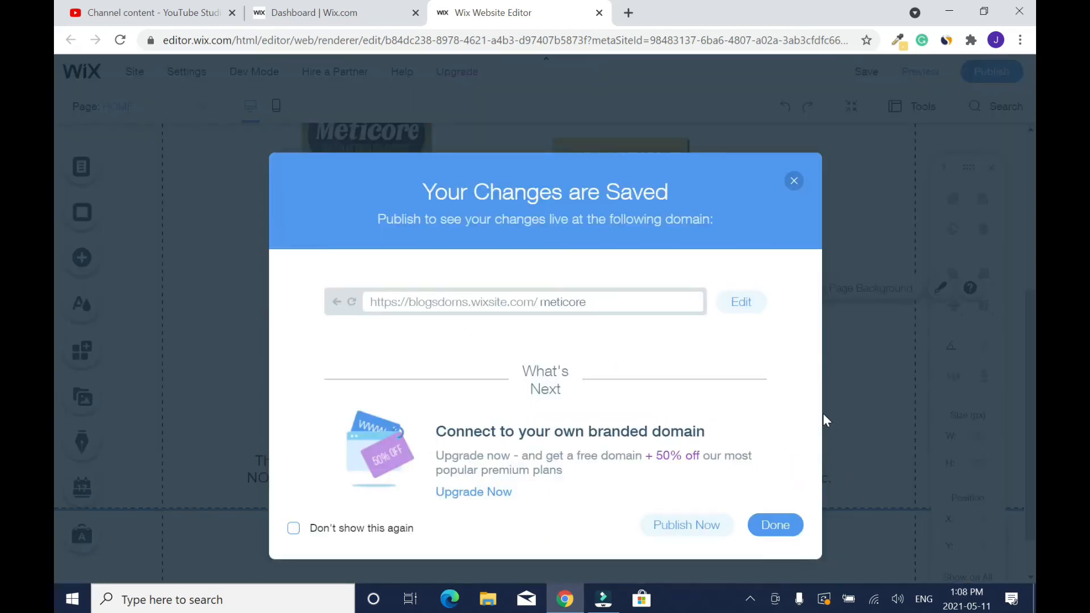
click(791, 523)
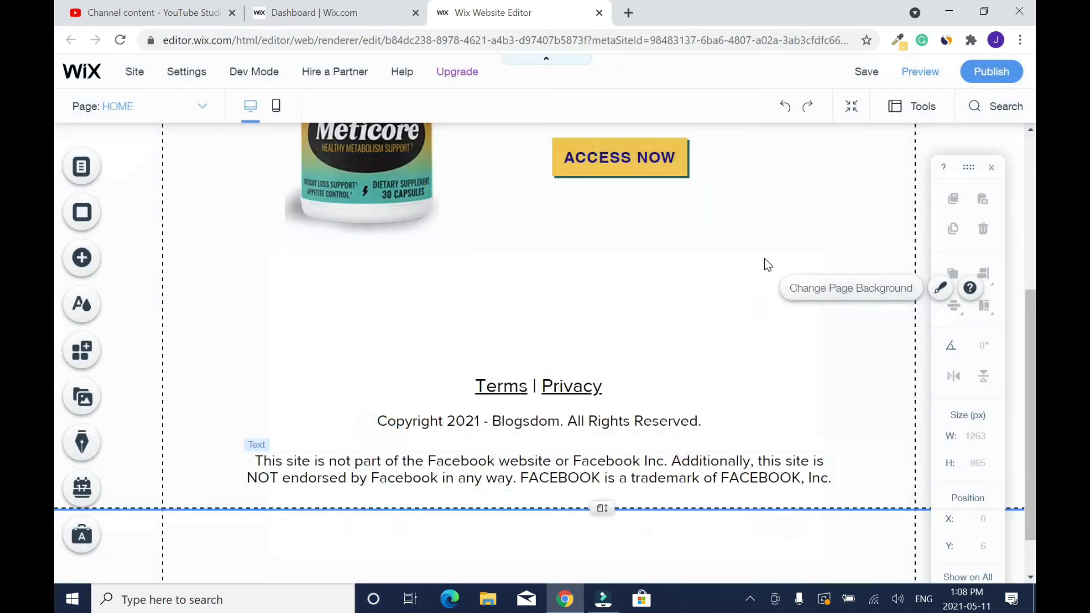
click(277, 109)
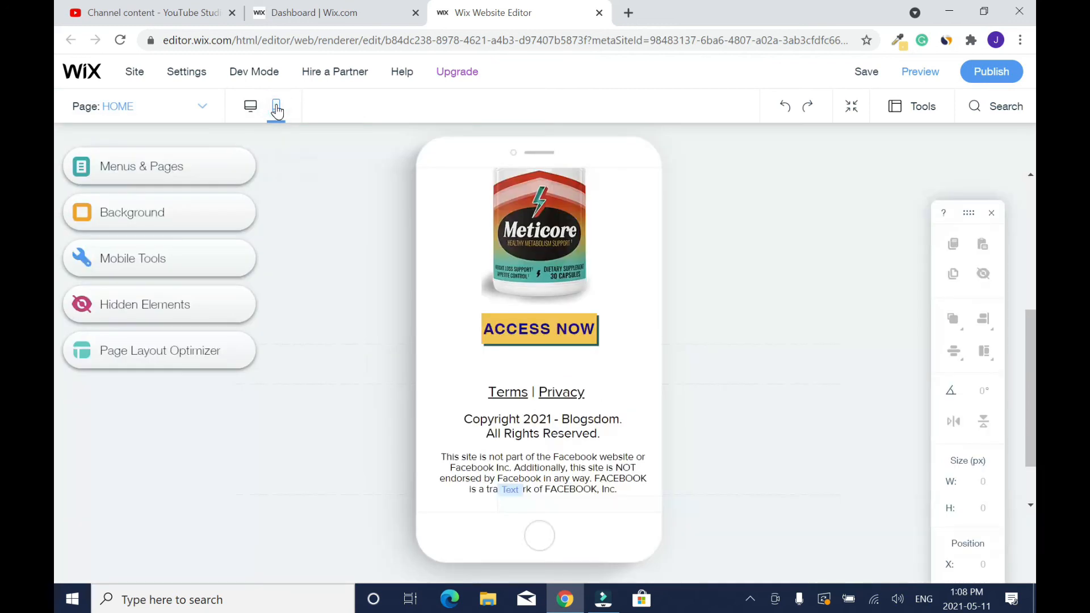
drag(1033, 378, 1035, 448)
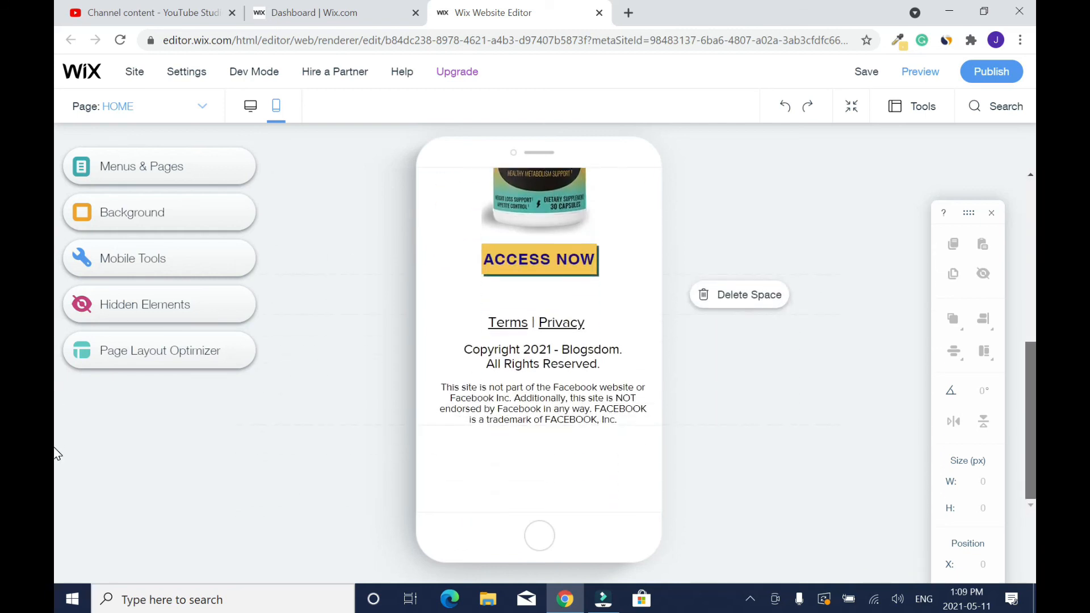
scroll(56, 454, up, 10)
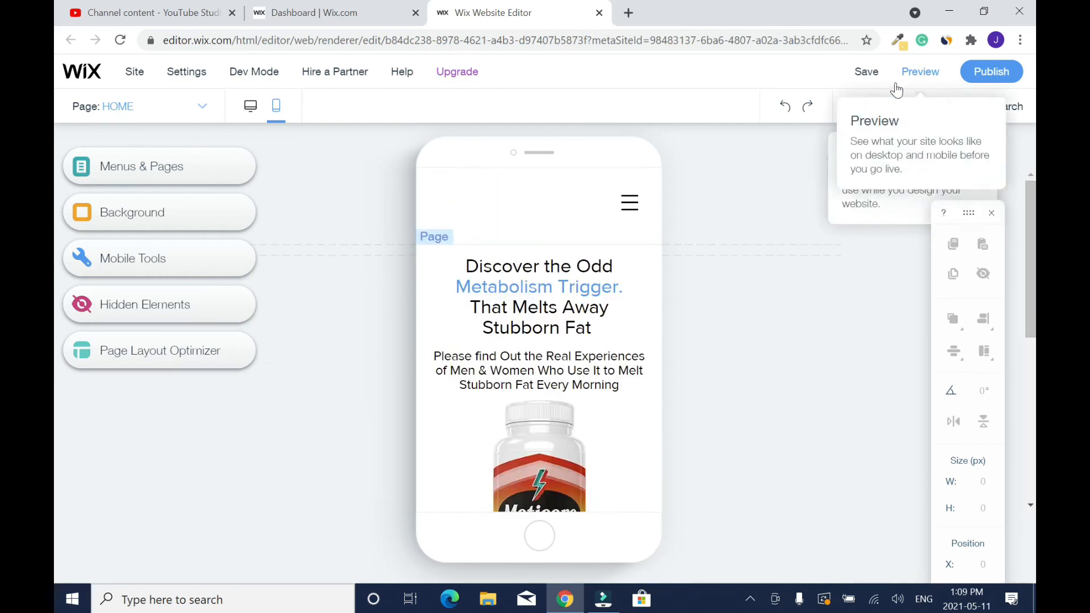
- Save the site again and publish it from the desktop version
click(866, 74)
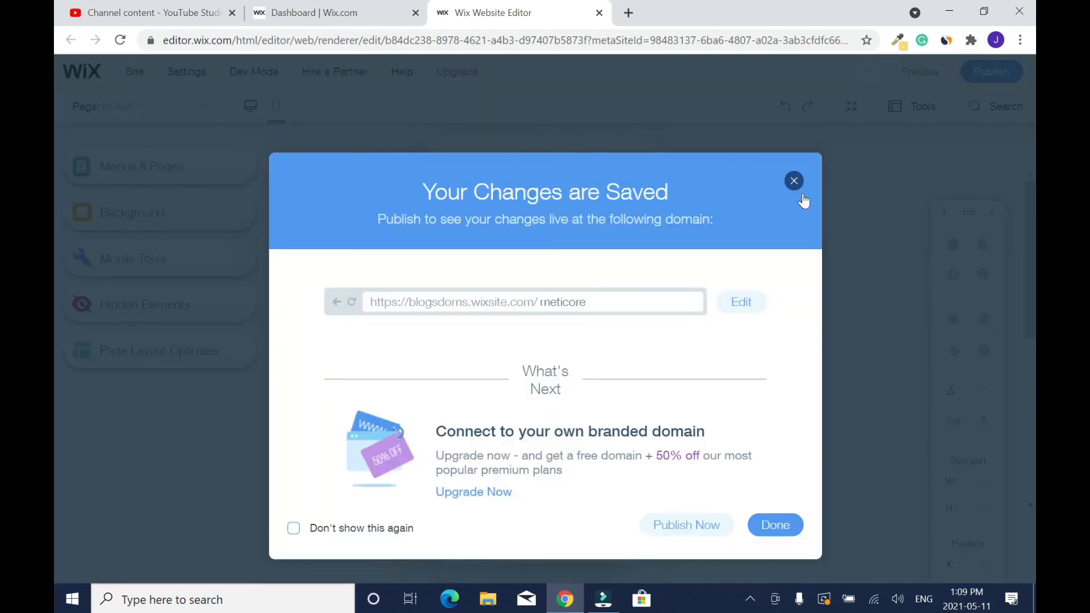
click(784, 525)
click(245, 107)
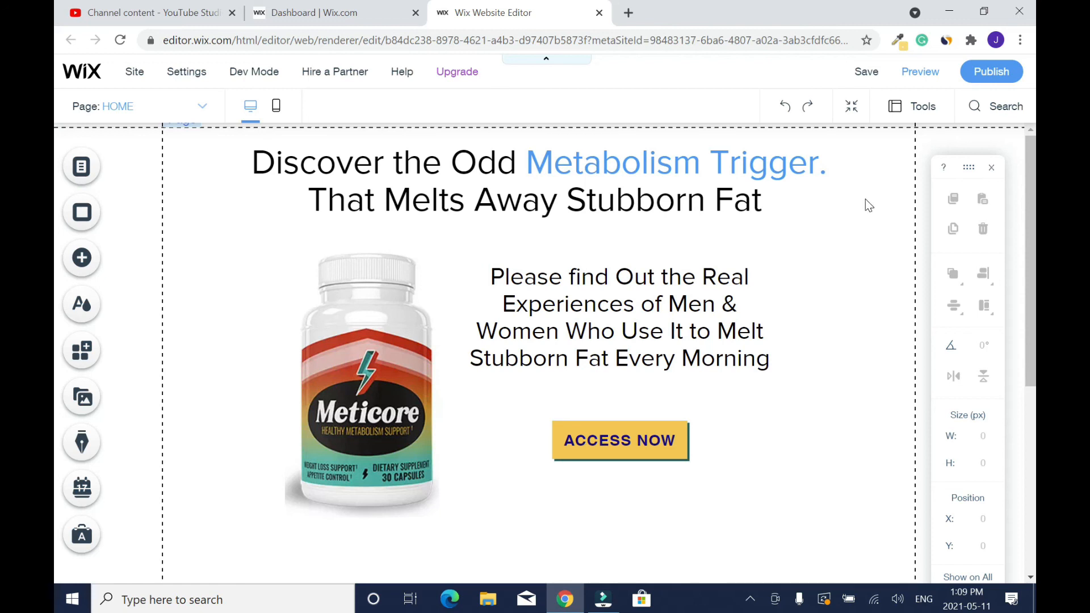
mouse_move(988, 74)
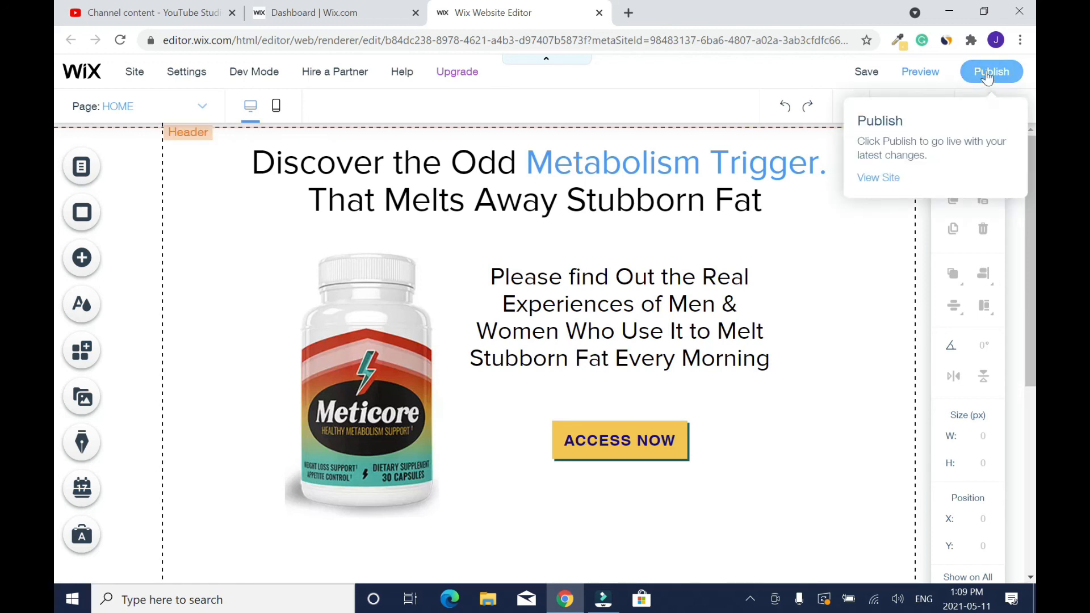
click(987, 74)
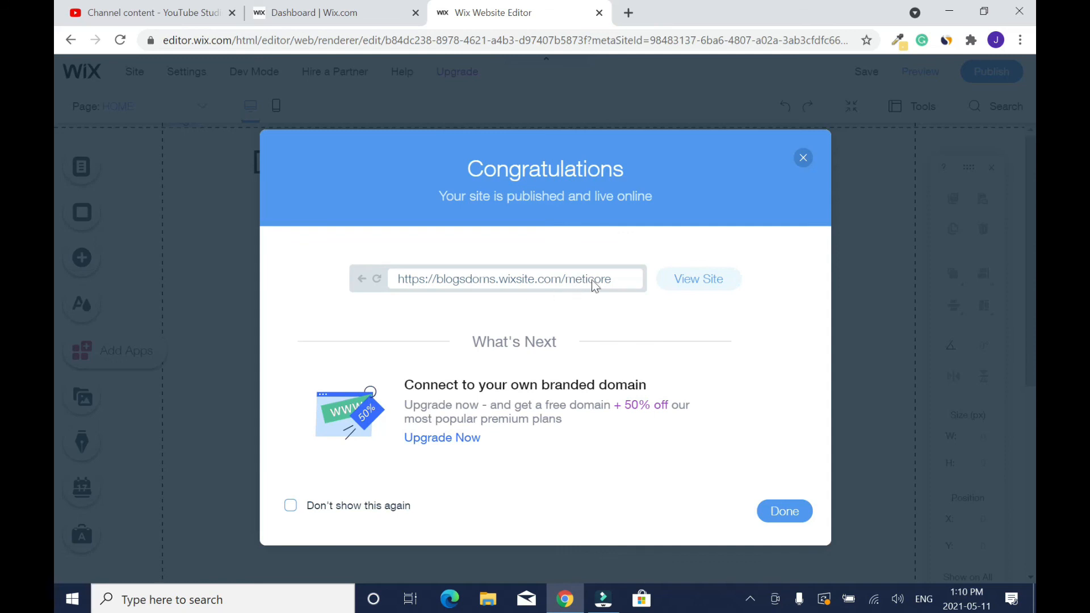
- Copy the published site's address and open the live landing page in a new browser tab to check it
triple_click(540, 278)
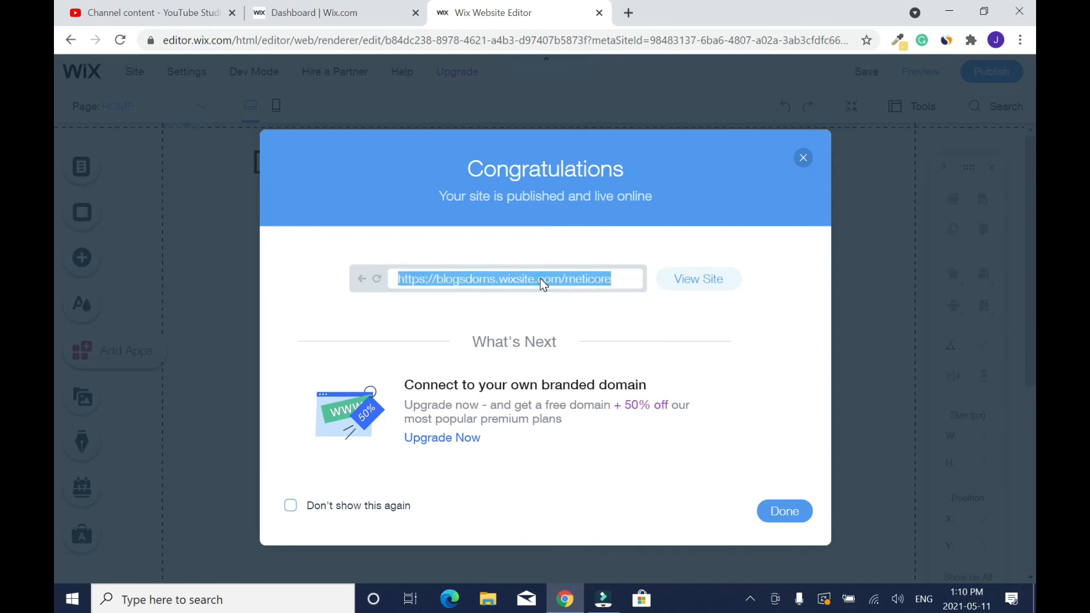
right_click(540, 278)
click(588, 291)
click(629, 15)
right_click(275, 38)
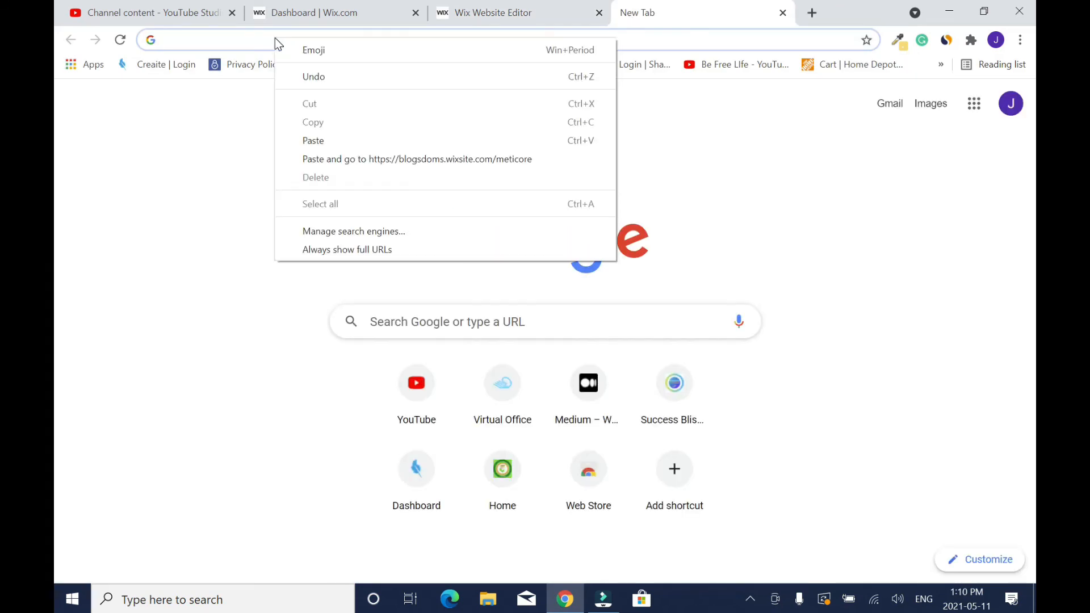
click(334, 138)
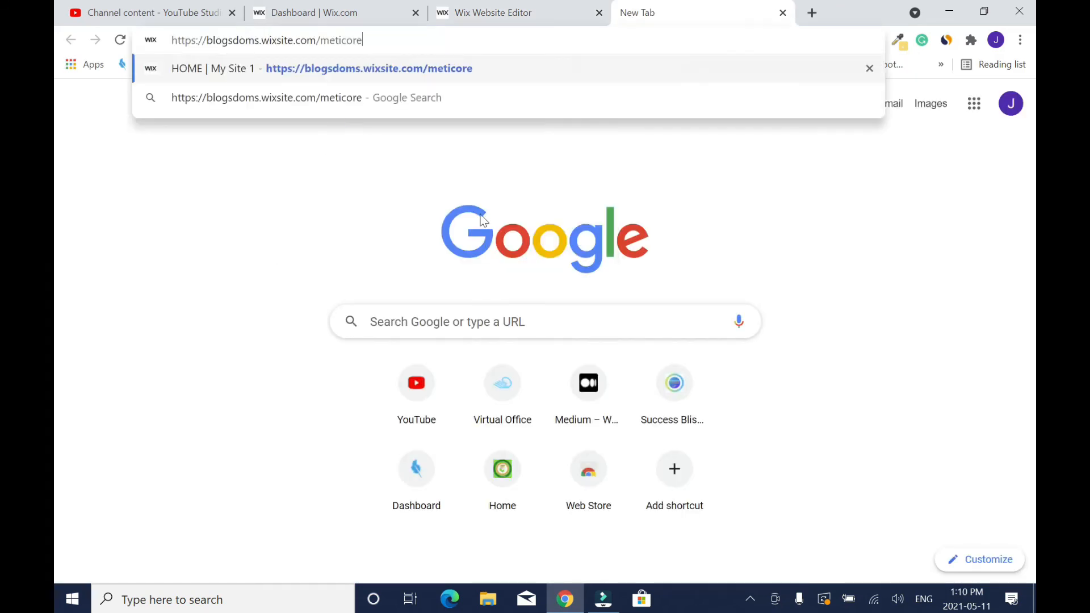
key(Return)
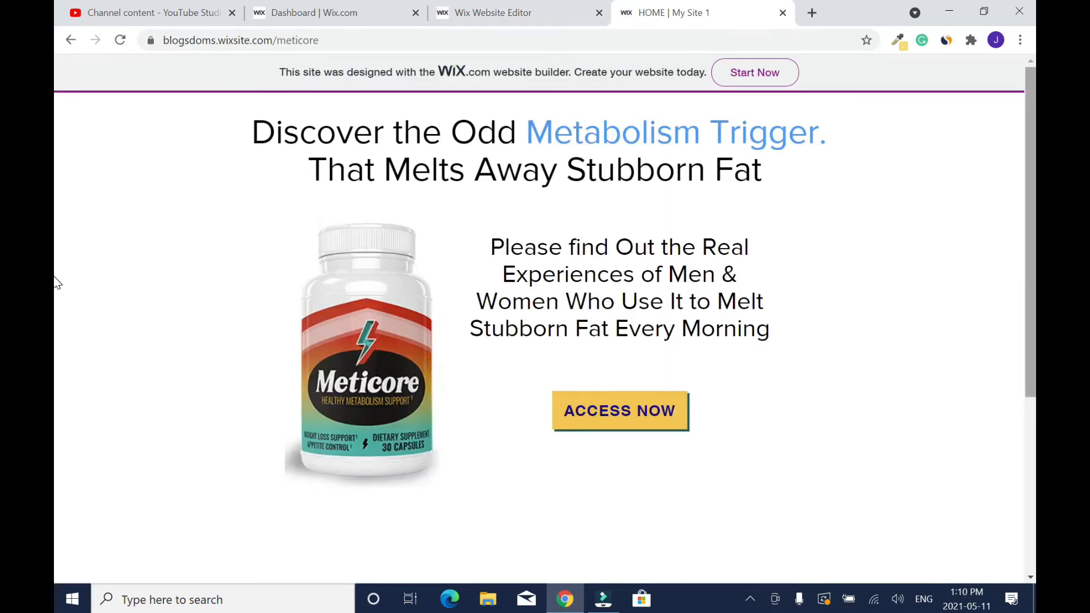
drag(1033, 174, 1006, 110)
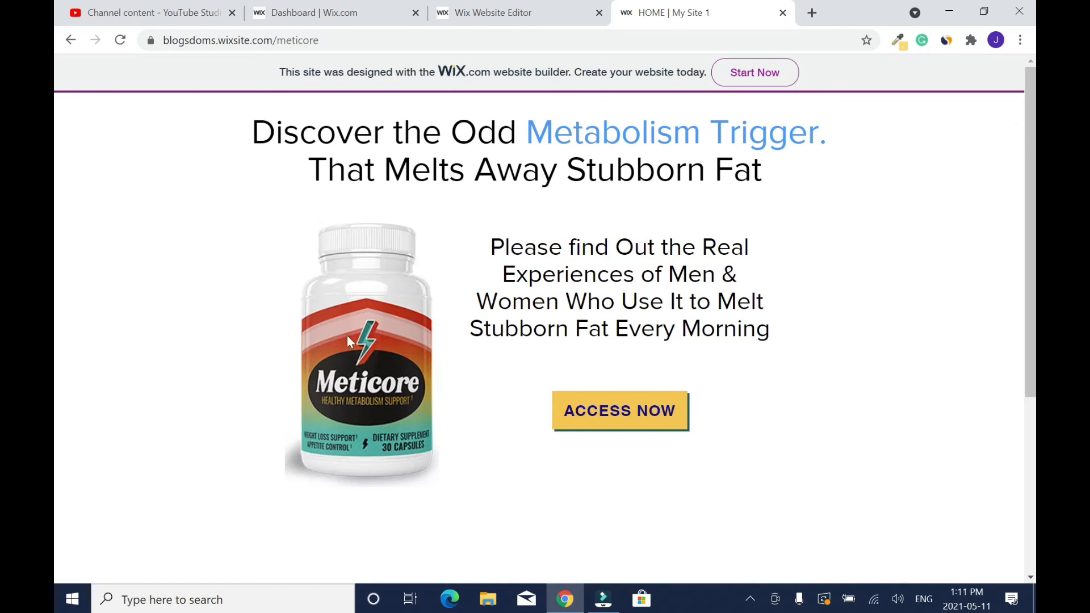